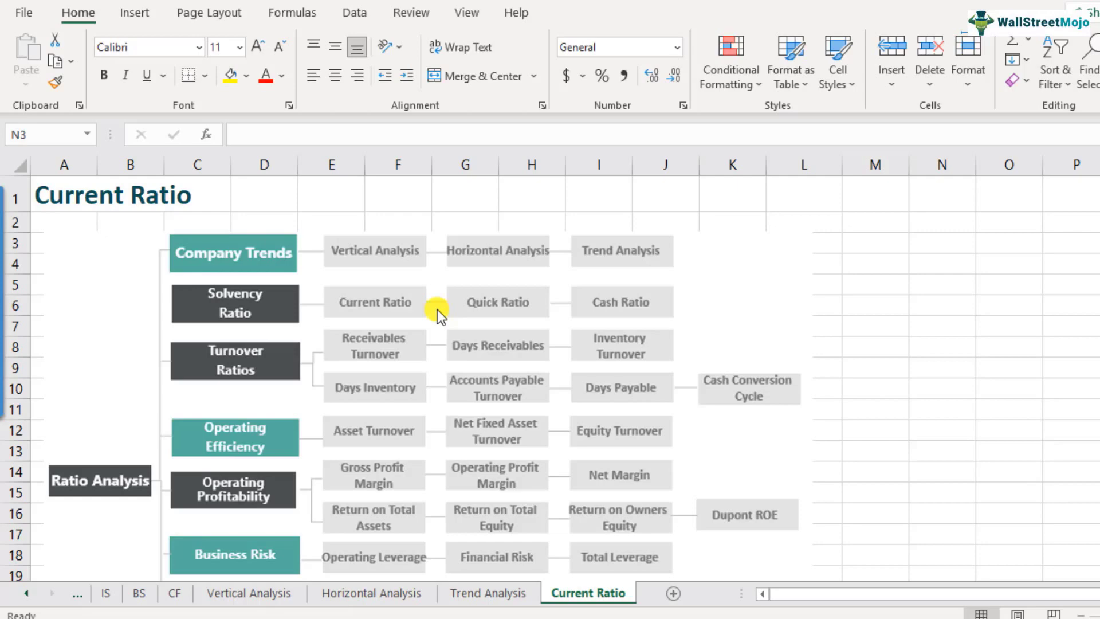
Enter the heading Current Assets in C48, below the current ratio formula picture, and list Cash directly beneath it
scroll(438, 310, "down", 1)
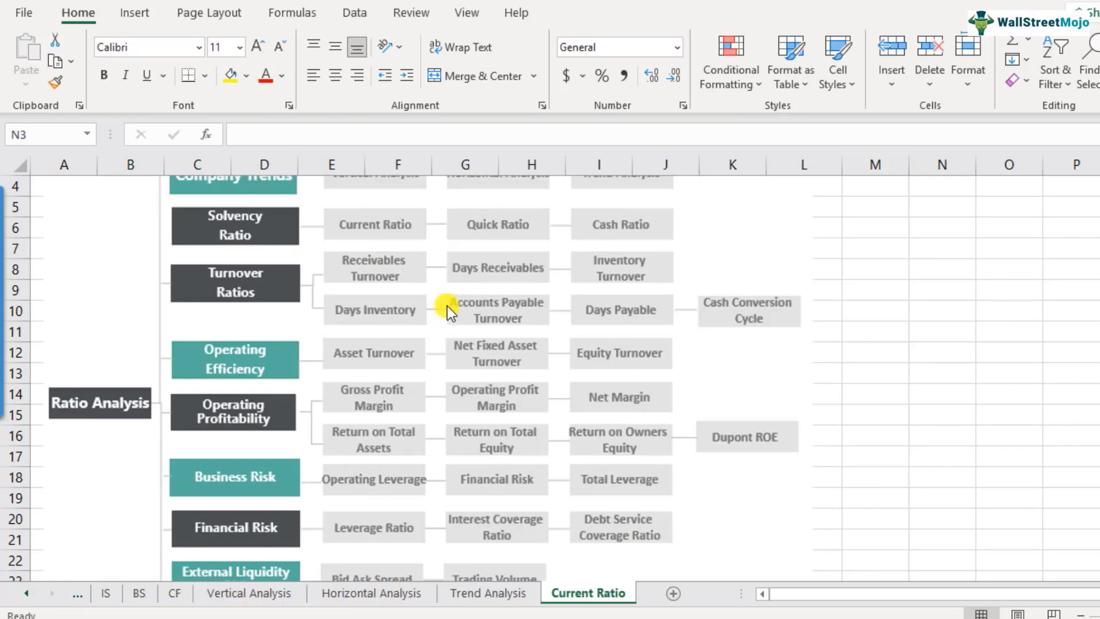
scroll(444, 315, "down", 6)
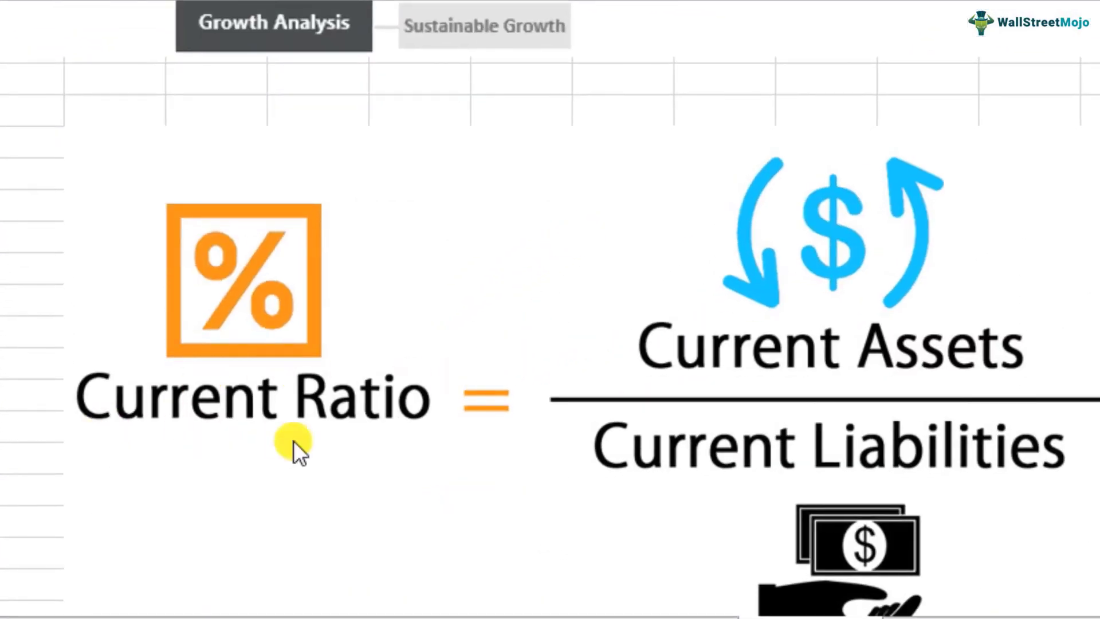
scroll(752, 390, "down", 1)
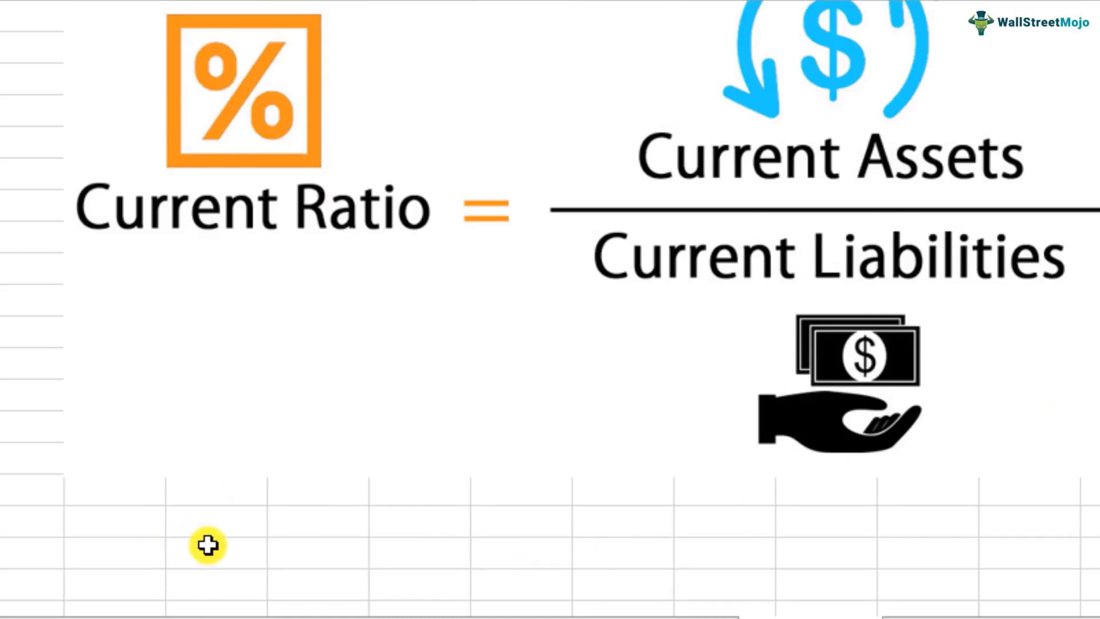
left_click(184, 468)
type("Current Assets")
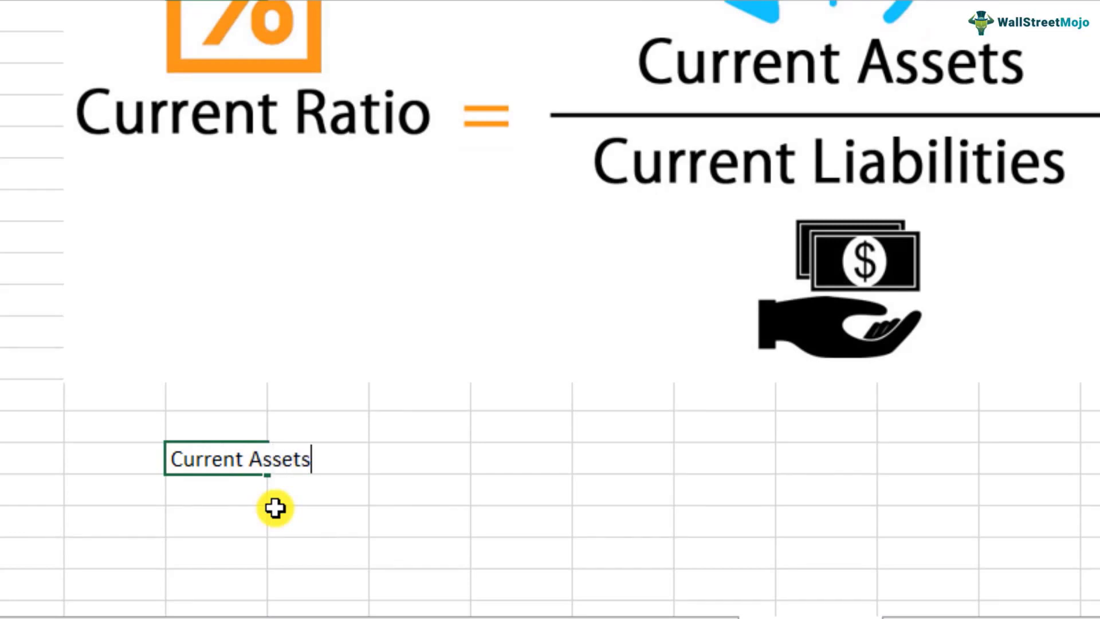
key("Return")
type("Cash")
key("Return")
List Marketable Securities, Accounts Receivalbes and Inventory in the cells below Cash
type("Mar")
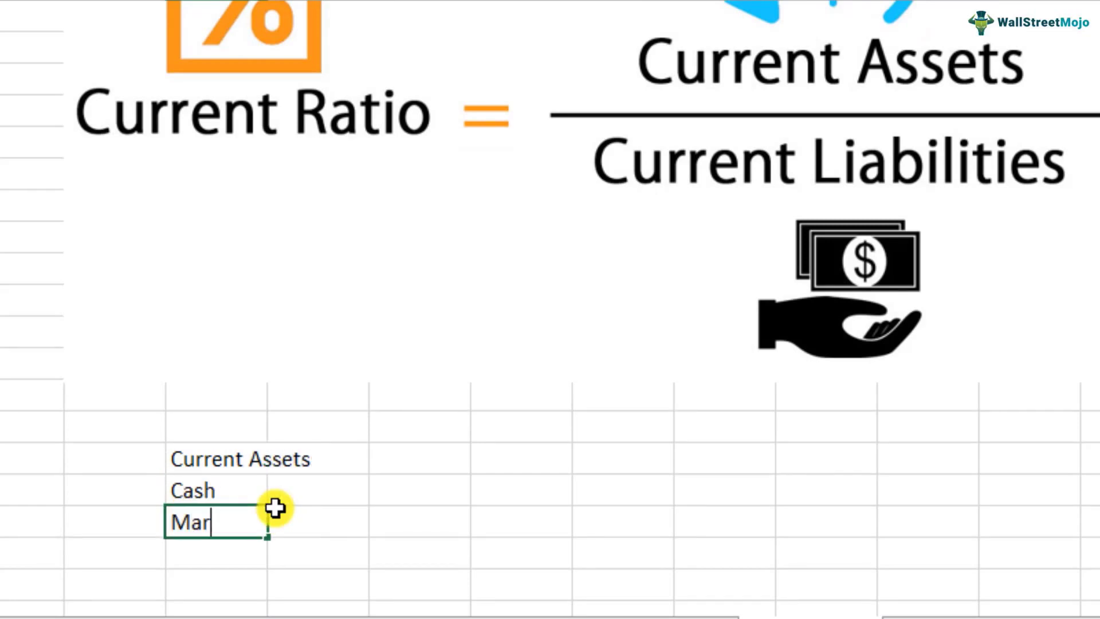
type("ketable Securities")
key("Return")
type("Accounts REceivalbe")
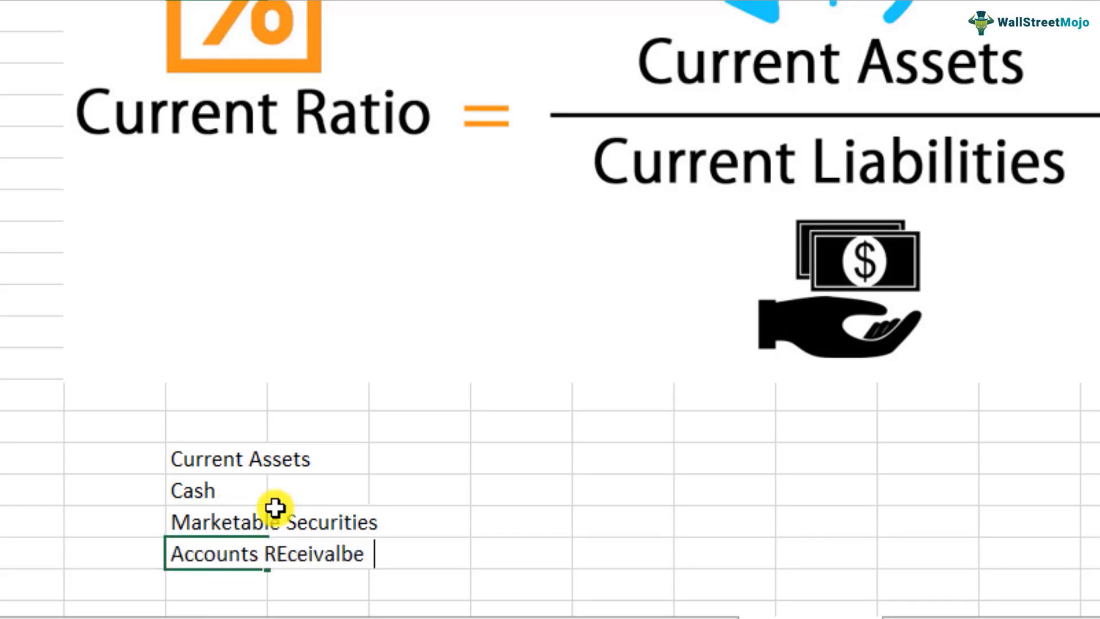
key("Return")
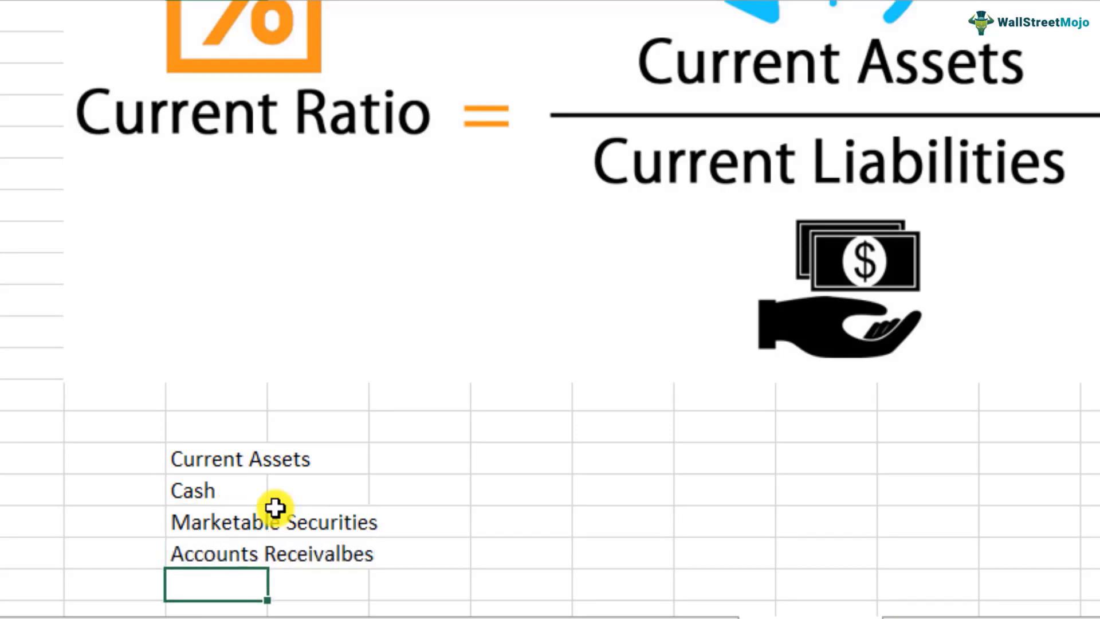
type("Inventory")
key("Return")
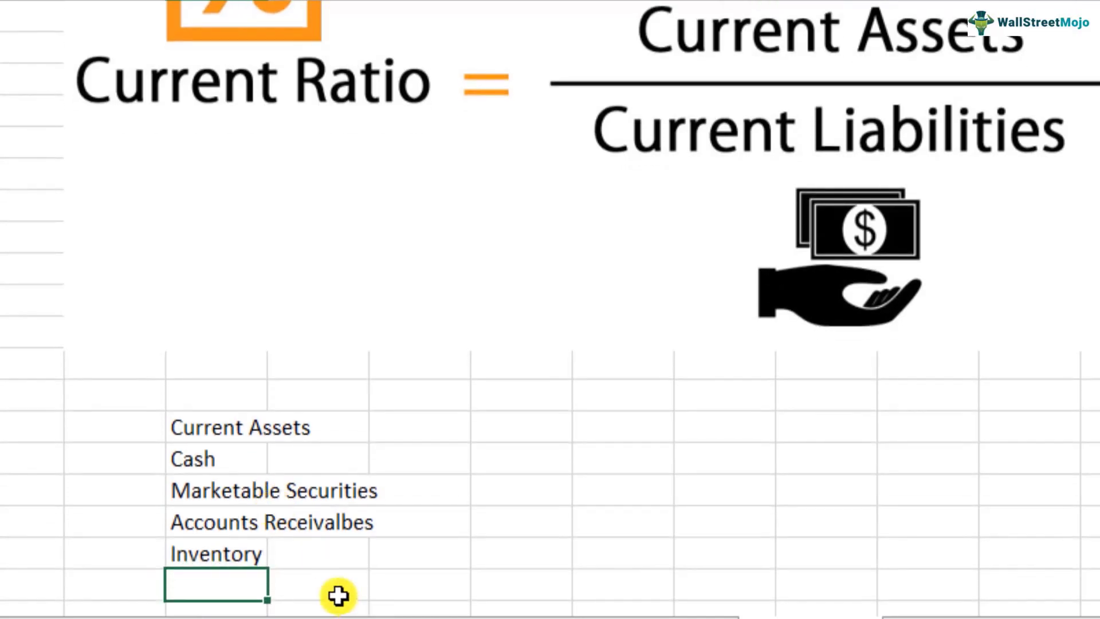
Make the current asset items from Cash through Inventory bold
scroll(338, 596, "down", 1)
left_click_drag(243, 363, 243, 456)
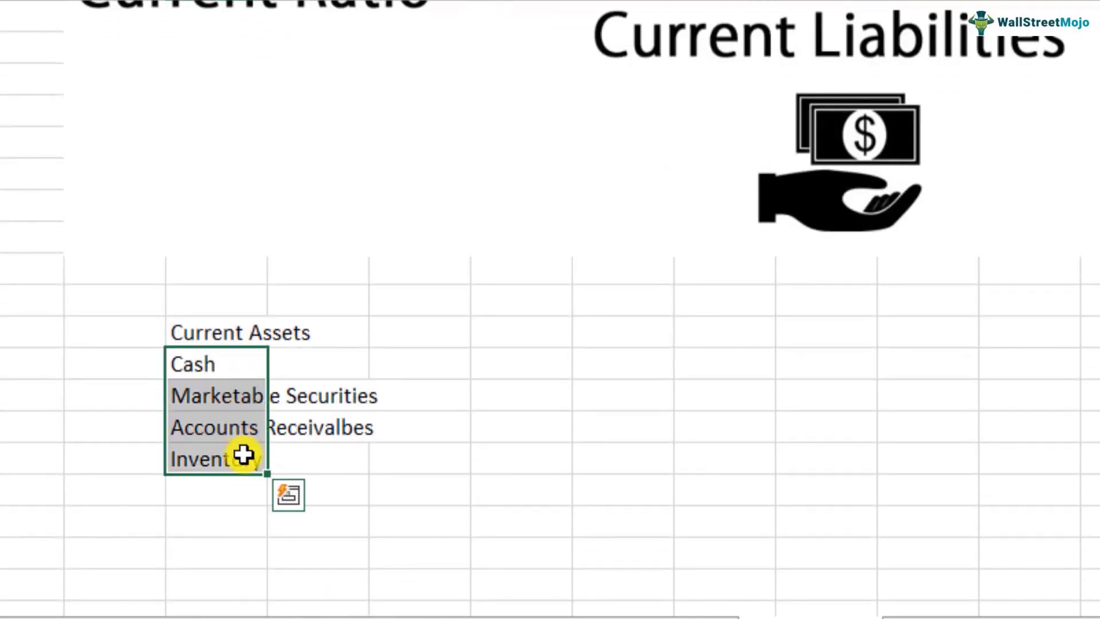
key("ctrl+b")
Add Prepaid Expenses as the next item below Inventory
left_click(253, 503)
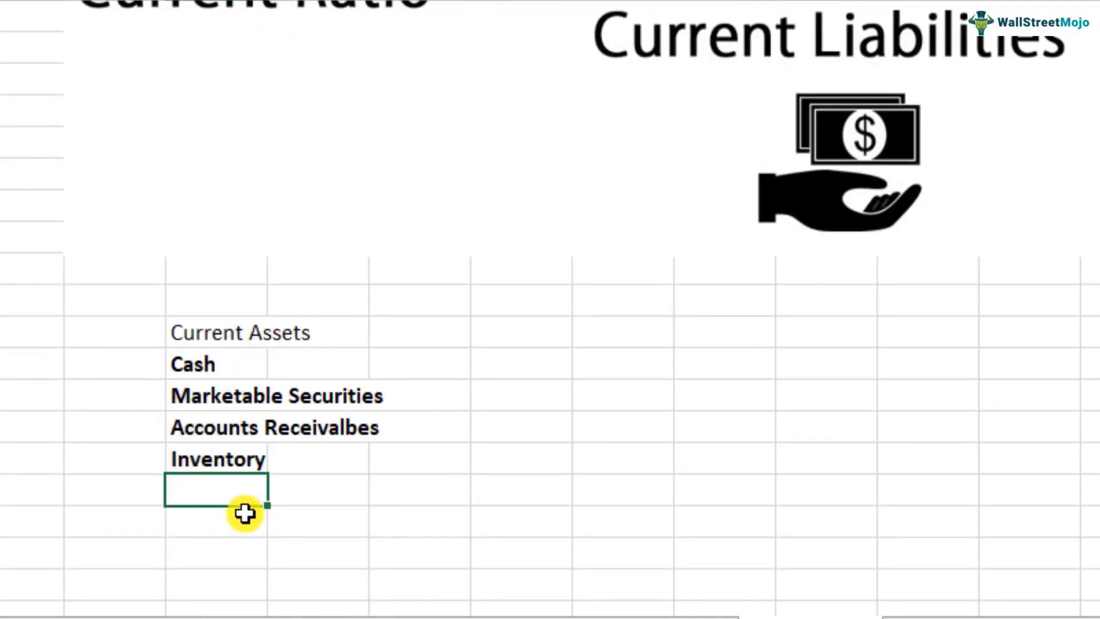
type("Prepaid Expenses")
key("Return")
Enter the heading Current liabliites in G48, level with the Current Assets heading, and list Accounts Payable beneath it
key("Up")
key("Up")
key("Up")
key("Up")
key("Up")
left_click(641, 339)
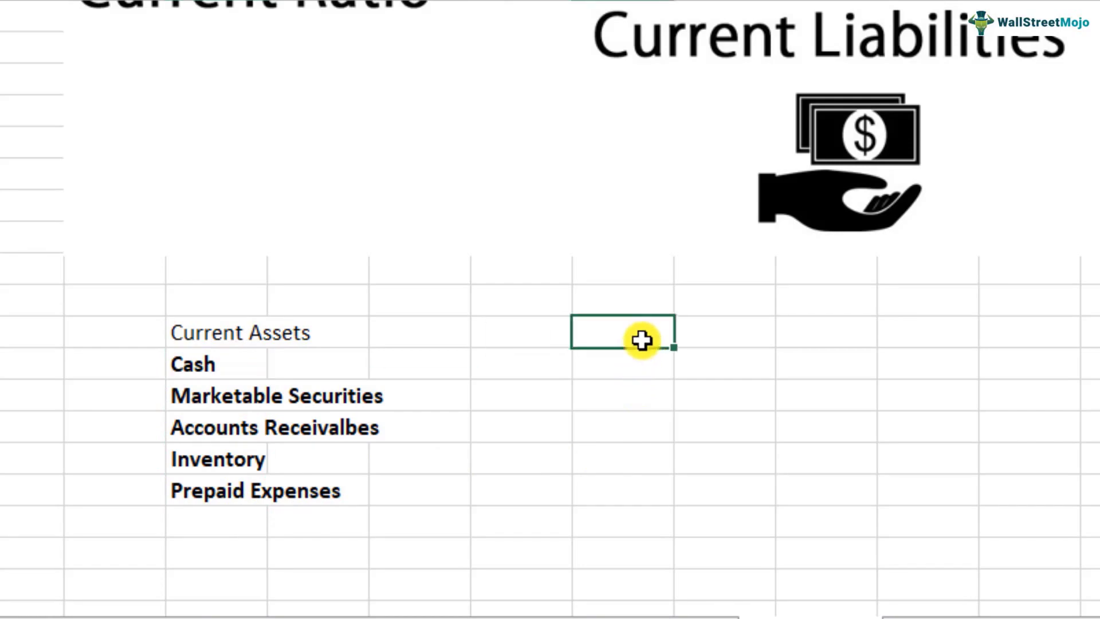
type("Current liabliites")
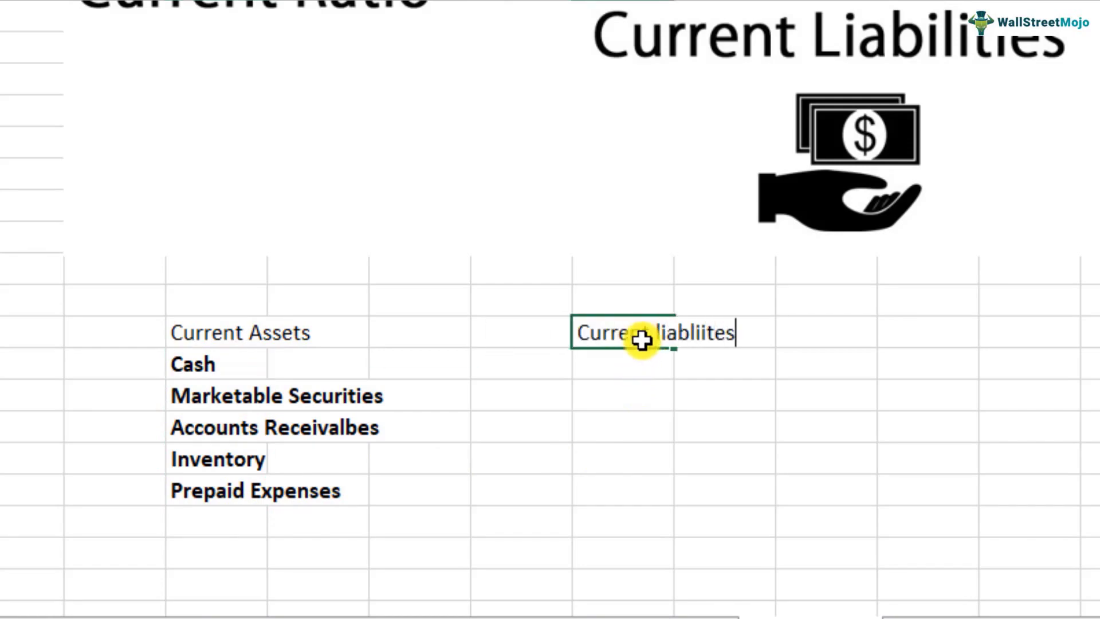
key("Return")
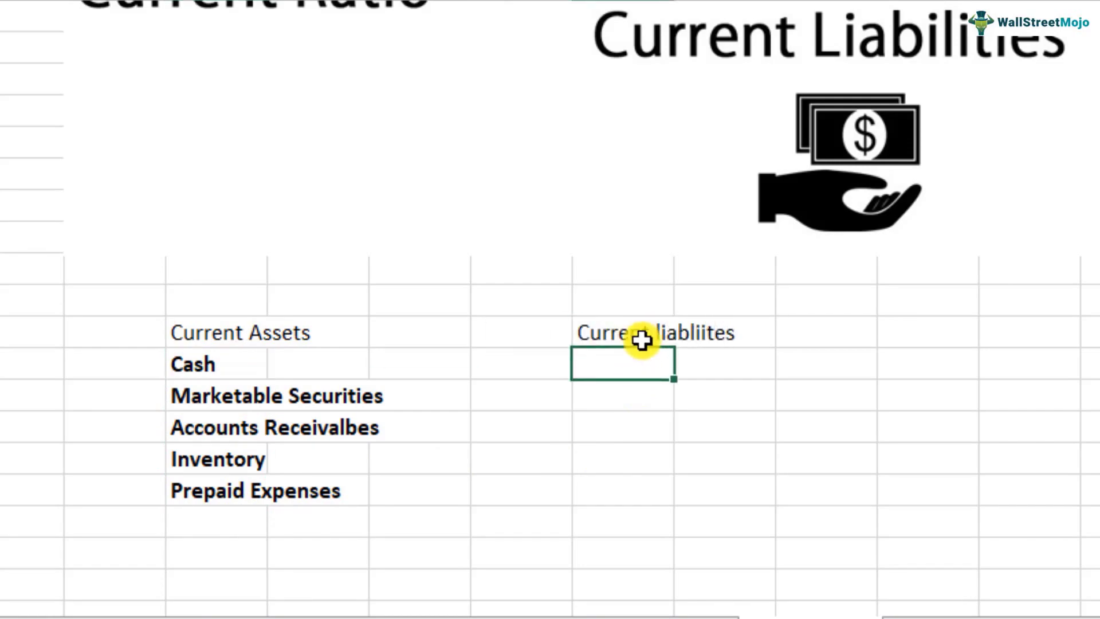
type("Accounts Payable")
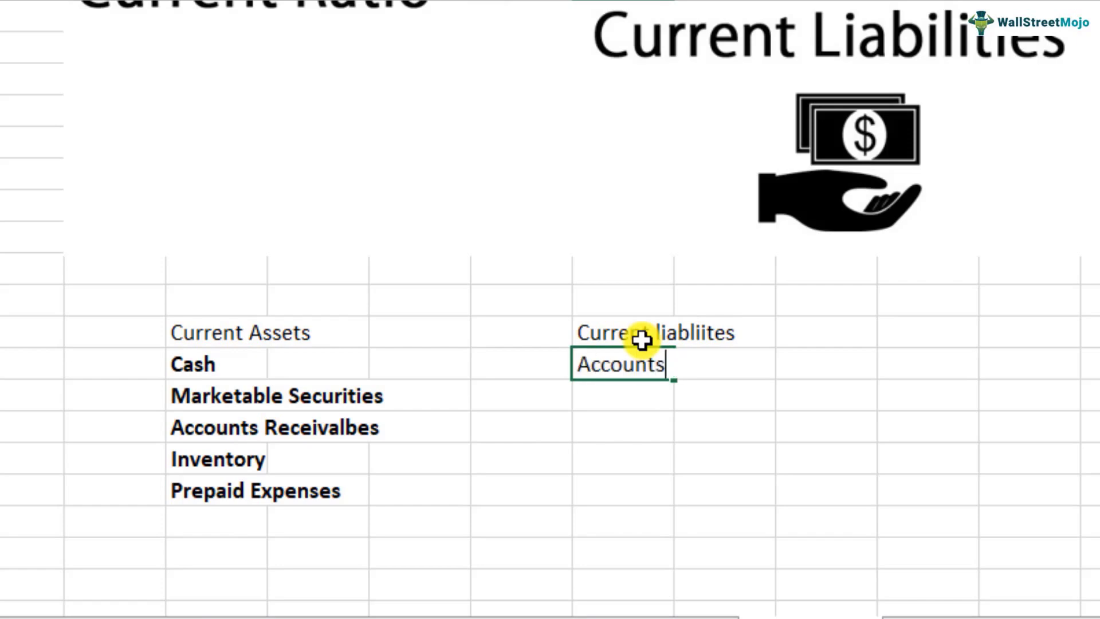
key("Return")
List Accrued Expenses and Accrued Taxes in the cells below Accounts Payable
type("A")
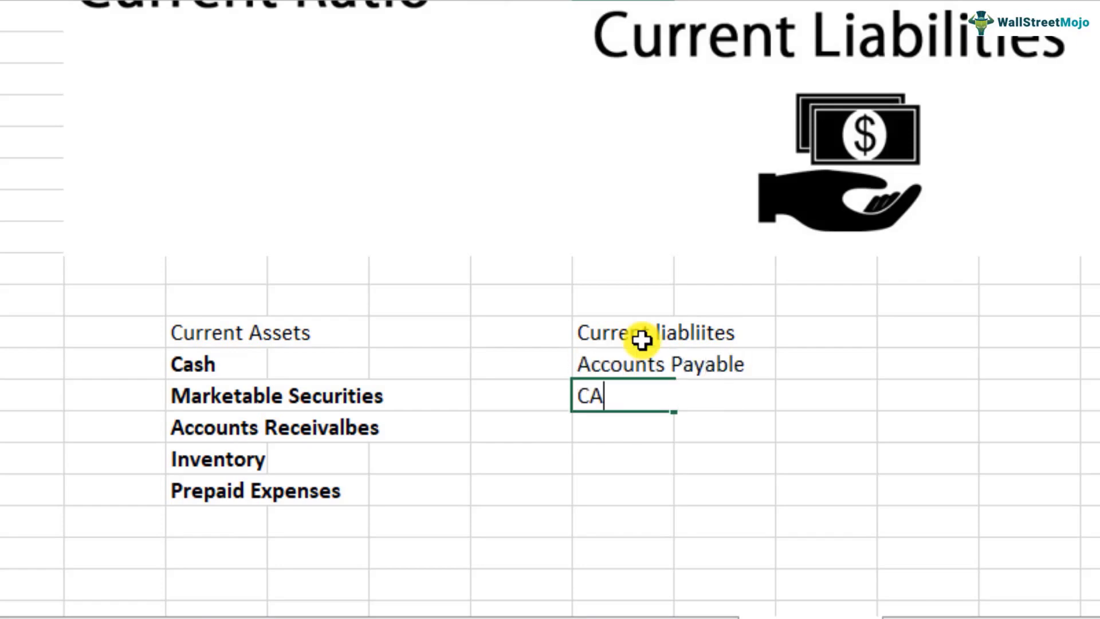
type("ccrued Expenses")
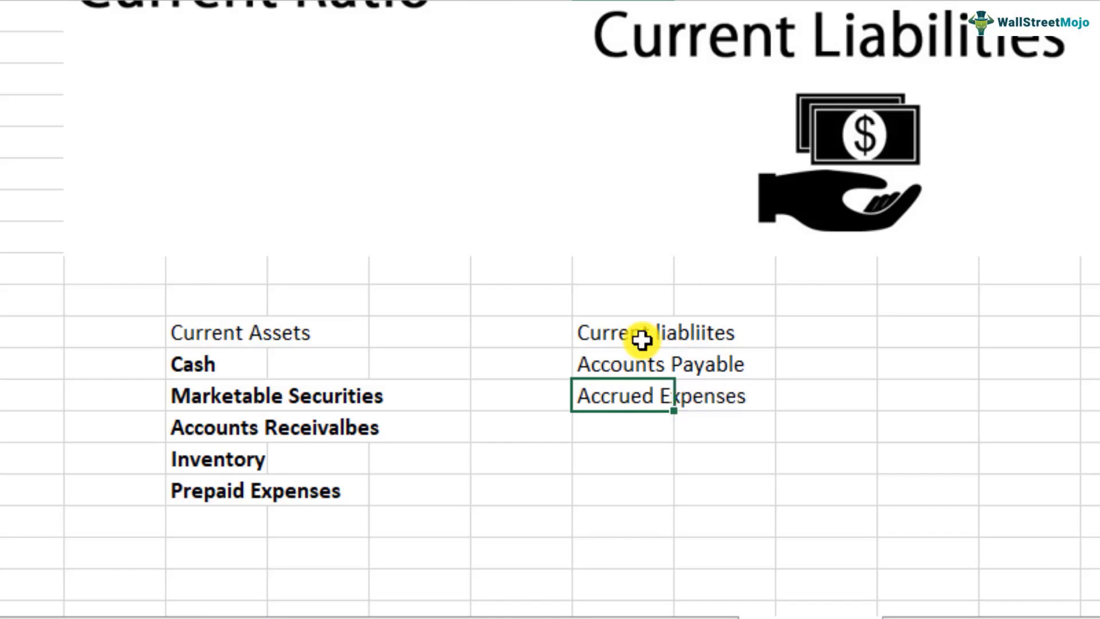
key("Return")
type("Accre")
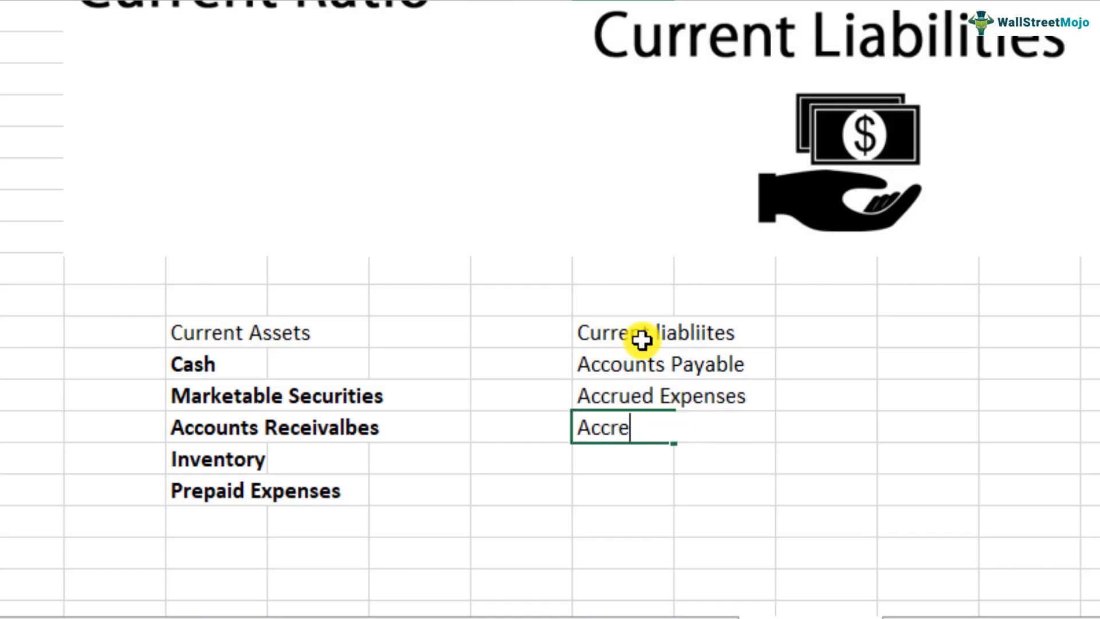
key("BackSpace")
type("ued Taxes")
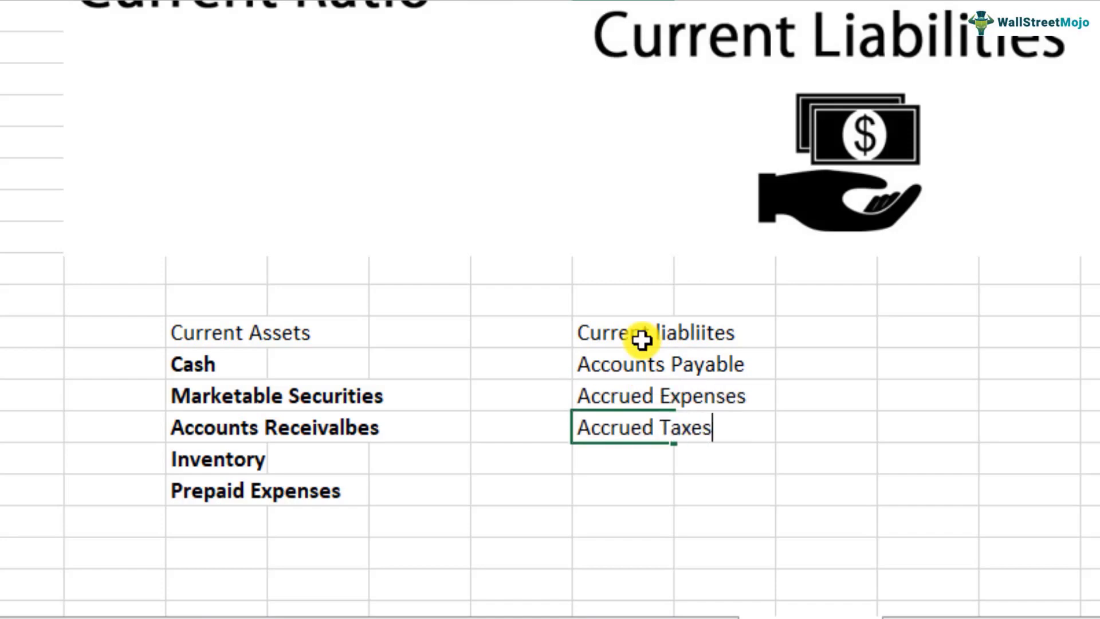
key("Return")
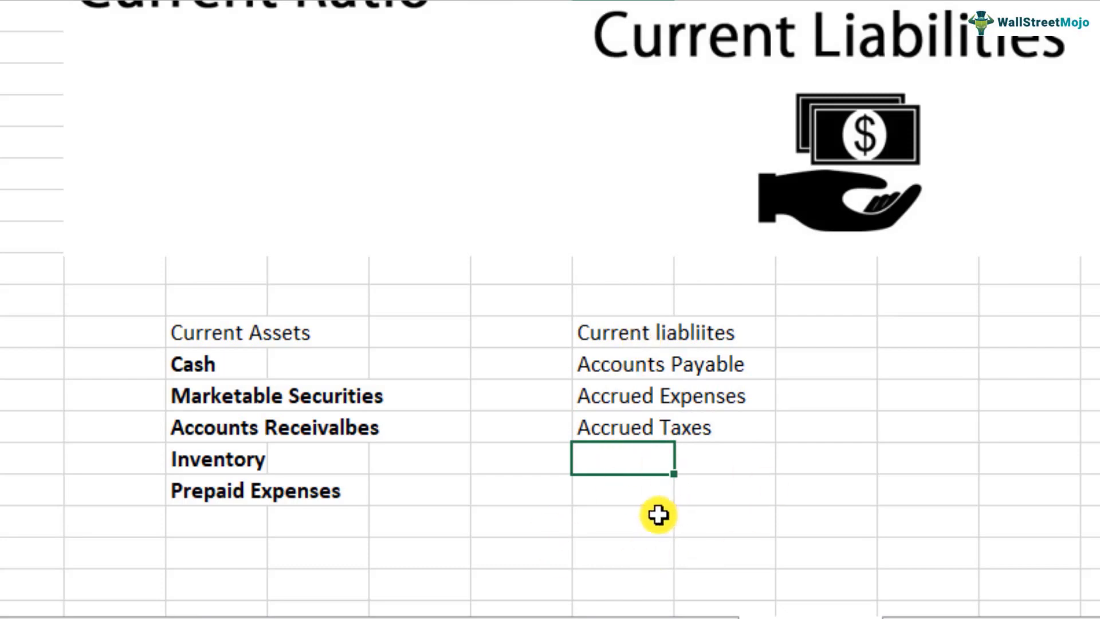
List Short Term Loan and Current Portion of Long Term Debt below Accrued Taxes
type("Short T")
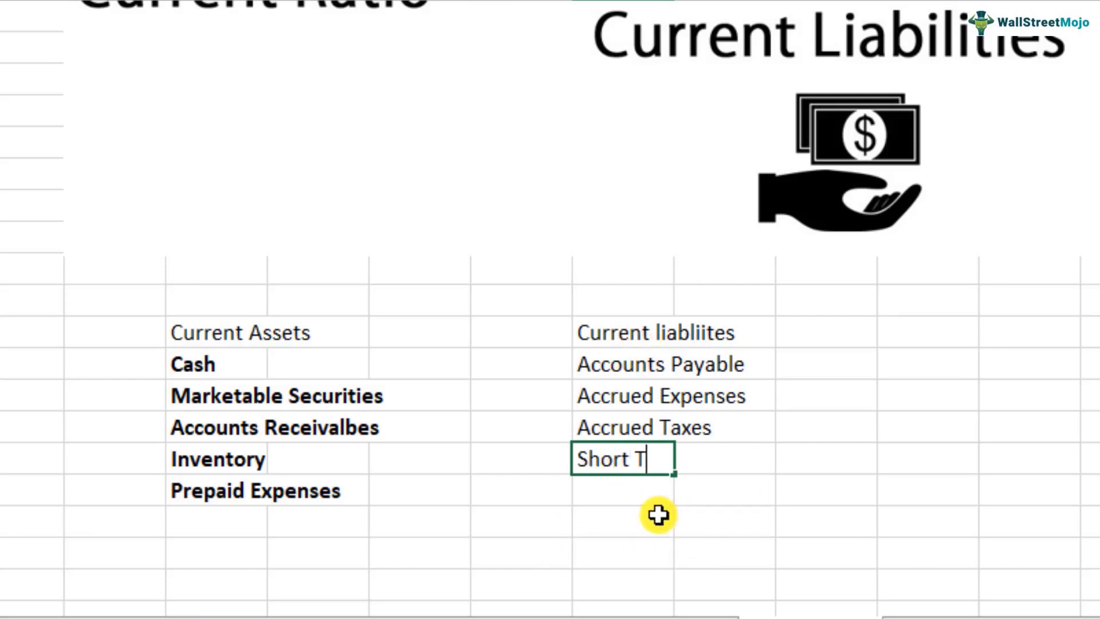
type("erm Loan")
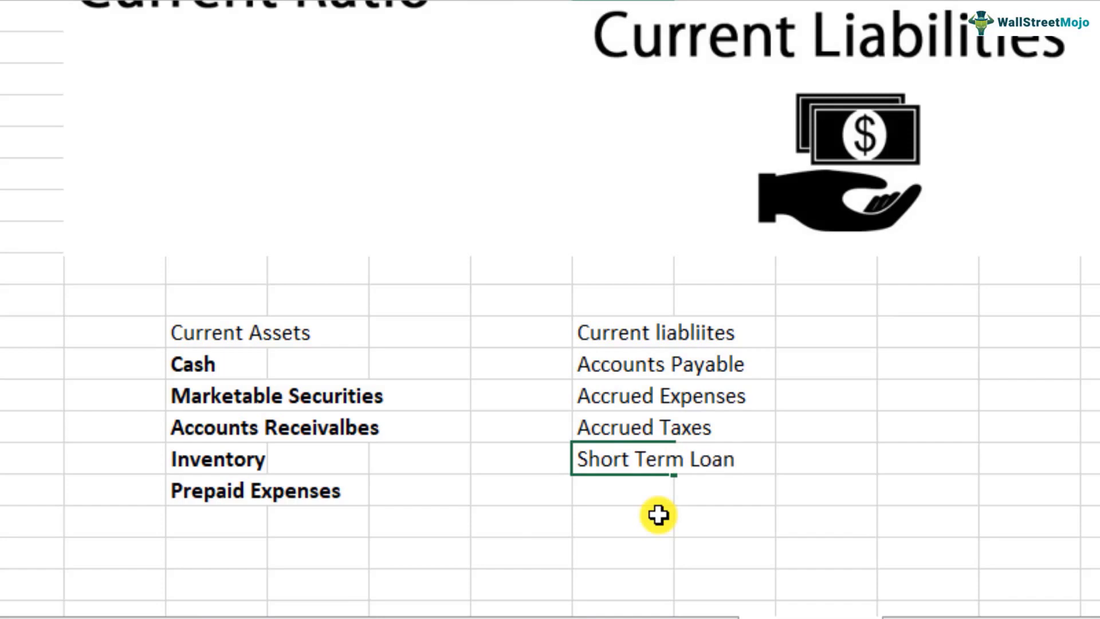
key("Return")
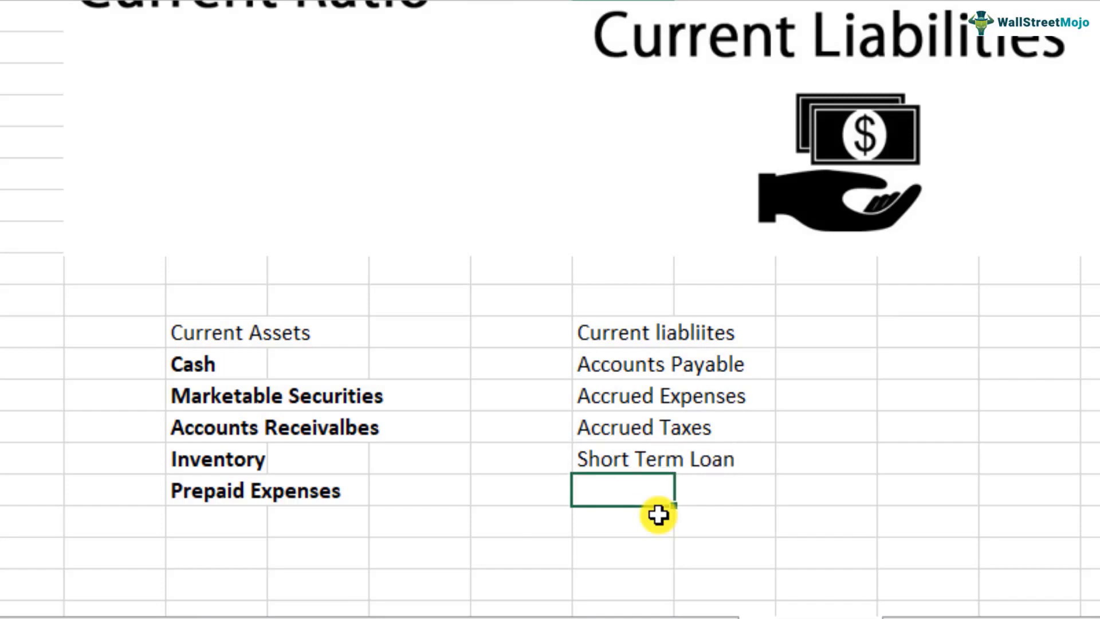
type("Current P")
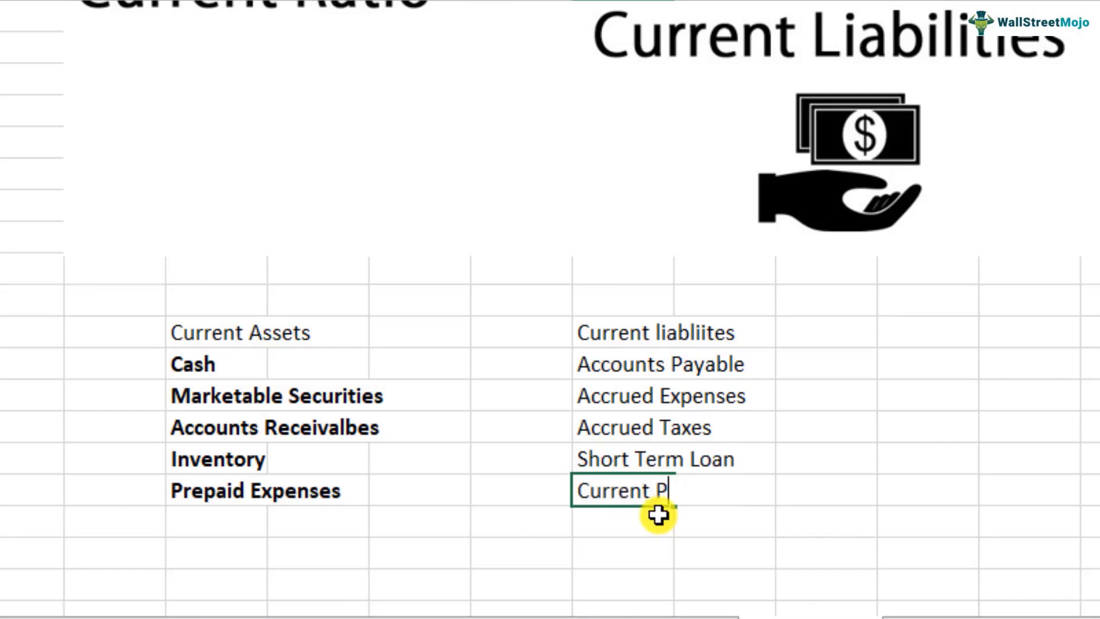
type("ortion of Lon")
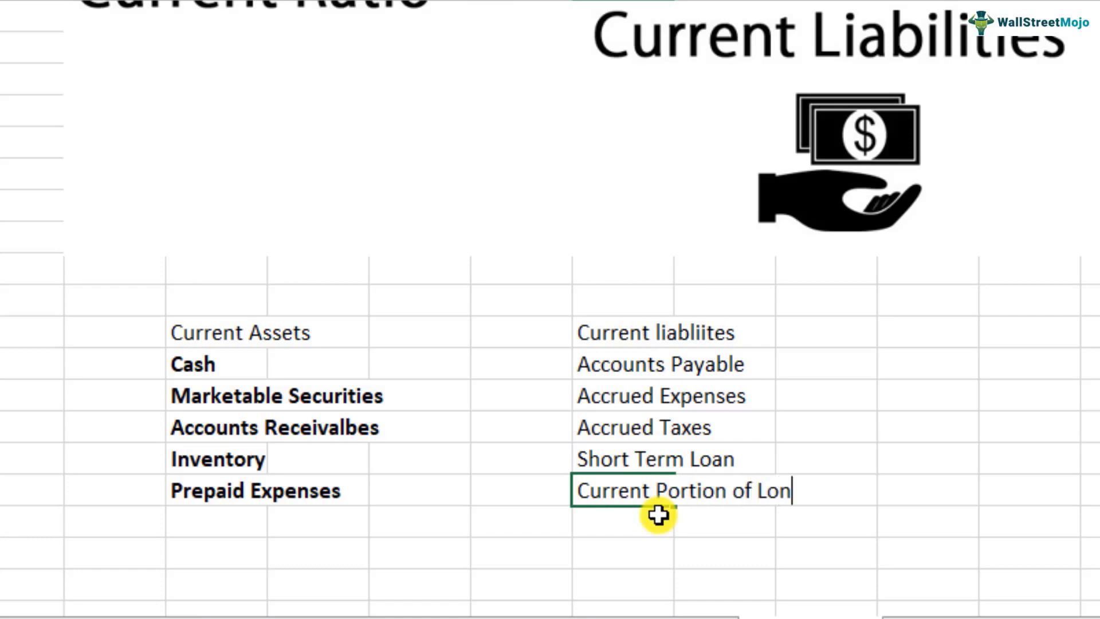
type("g Term Debt")
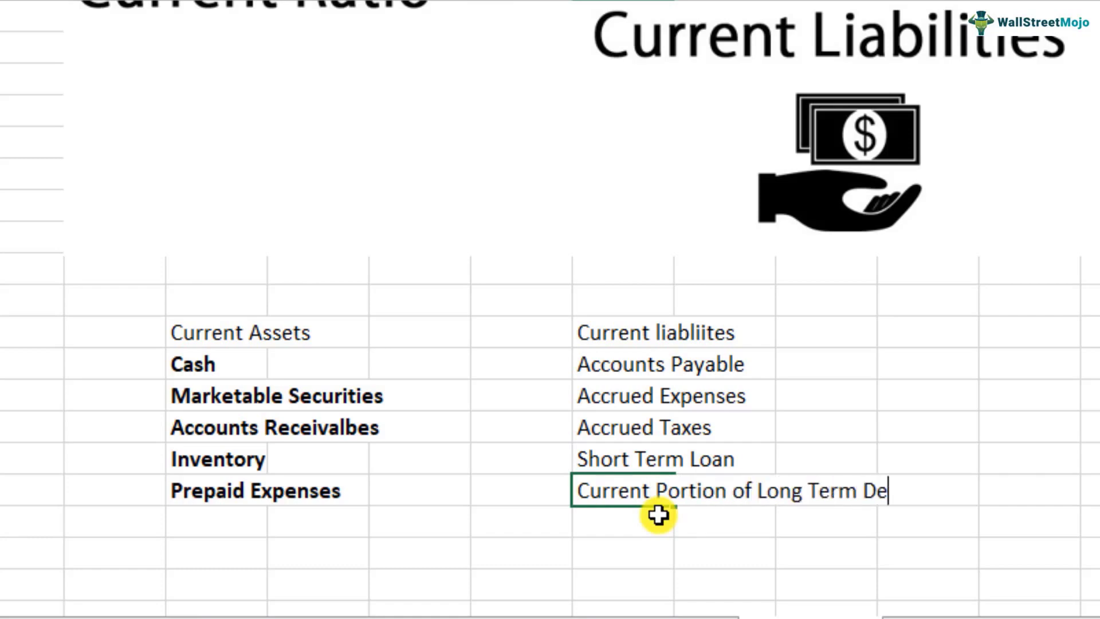
key("Return")
Make the current liability items from Accounts Payable through Current Portion of Long Term Debt bold
key("Up")
key("Up")
key("Up")
key("Up")
key("Up")
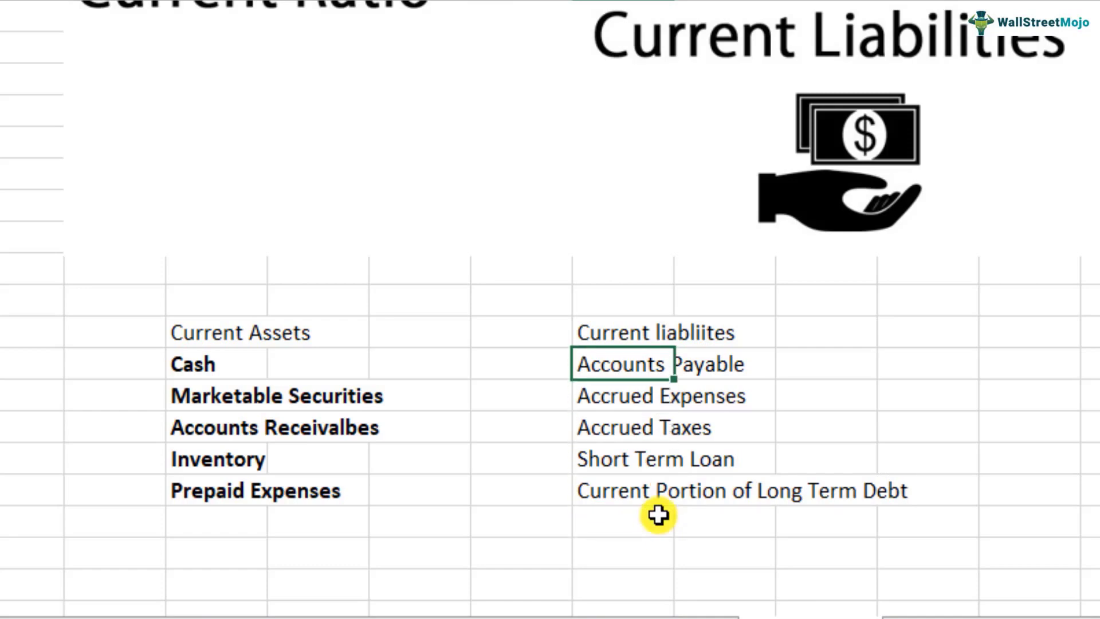
key("shift+Down")
key("shift+Down")
key("shift+Down")
key("shift+Down")
key("ctrl+b")
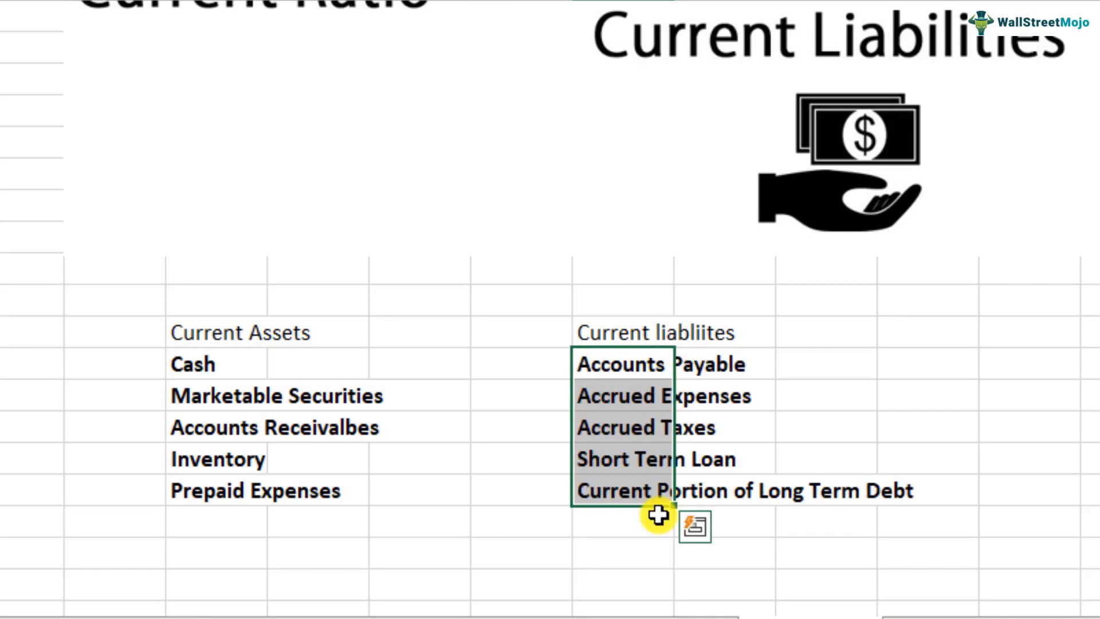
Enter the heading Current Ratio in C56, below the current assets list
scroll(438, 302, "down", 1)
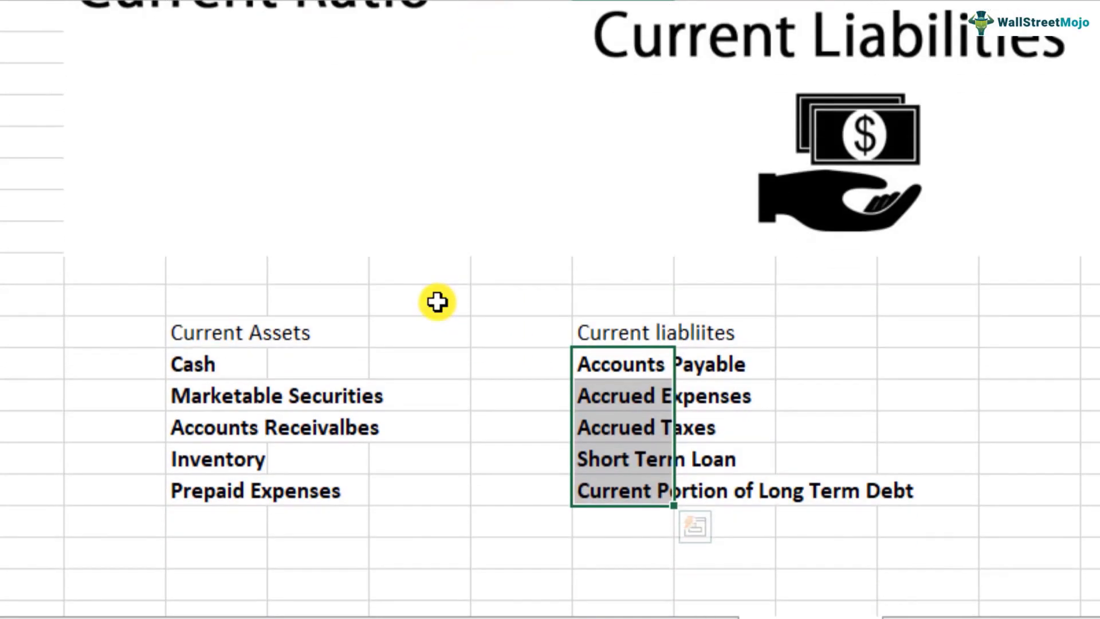
scroll(435, 302, "up", 1)
scroll(436, 302, "down", 3)
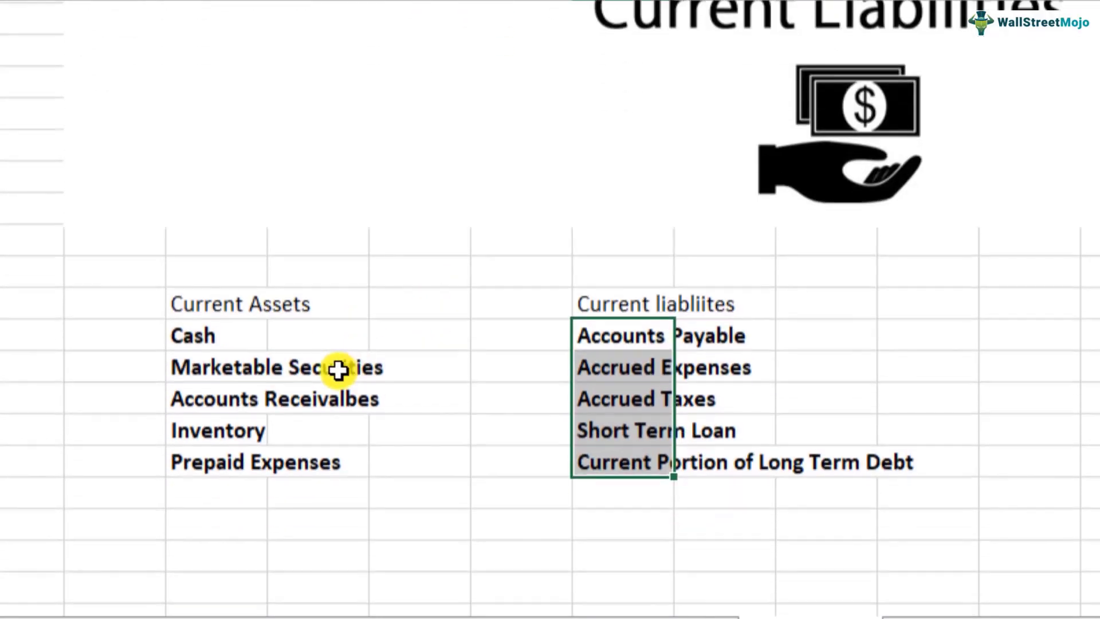
left_click(229, 408)
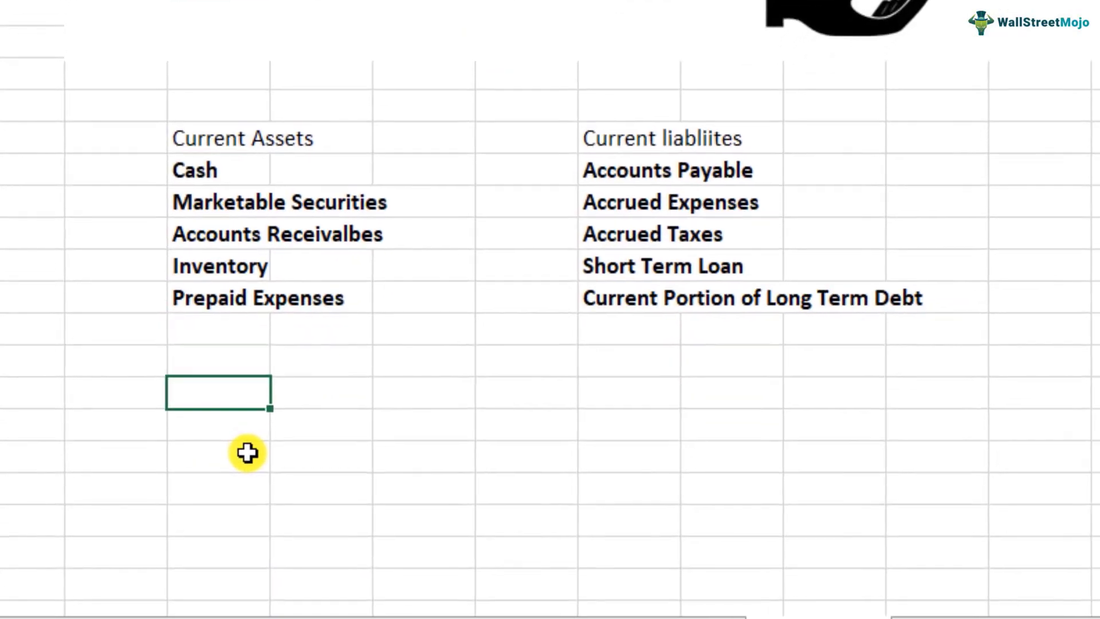
type("Current Ratio")
key("Return")
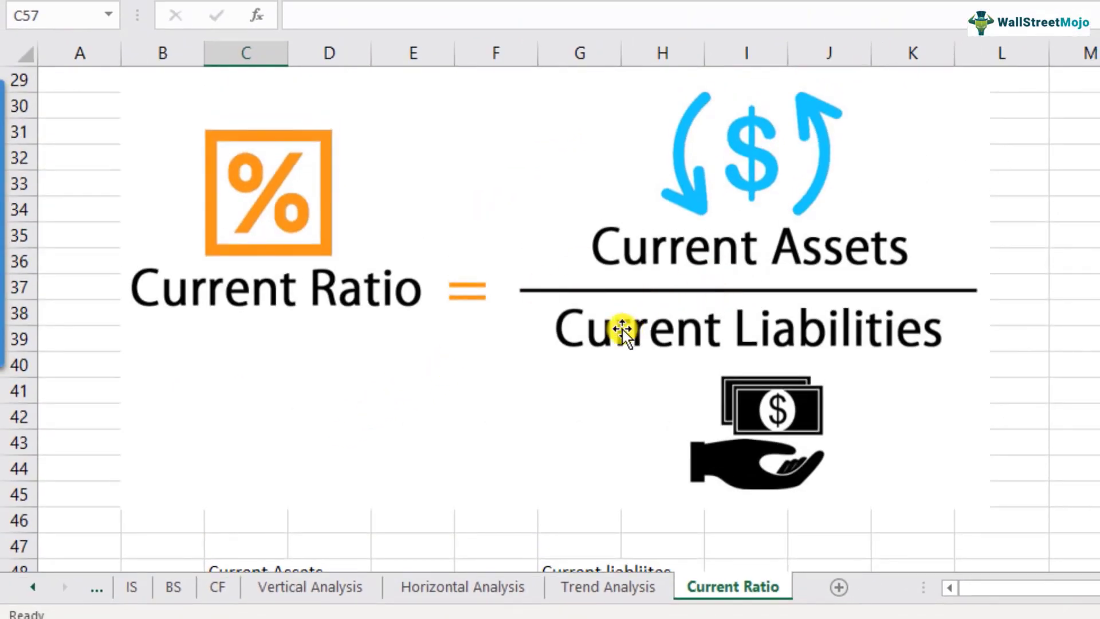
Enter the label Current Assets in C58 with the sample value 100 in E58
scroll(590, 343, "down", 5)
left_click(255, 444)
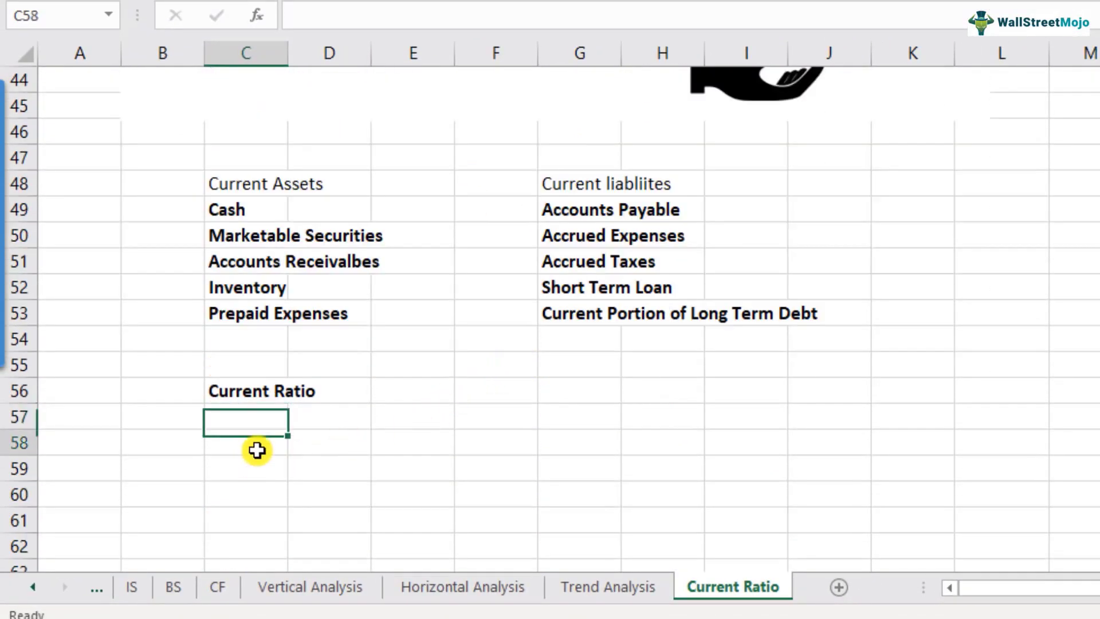
type("Current Assets")
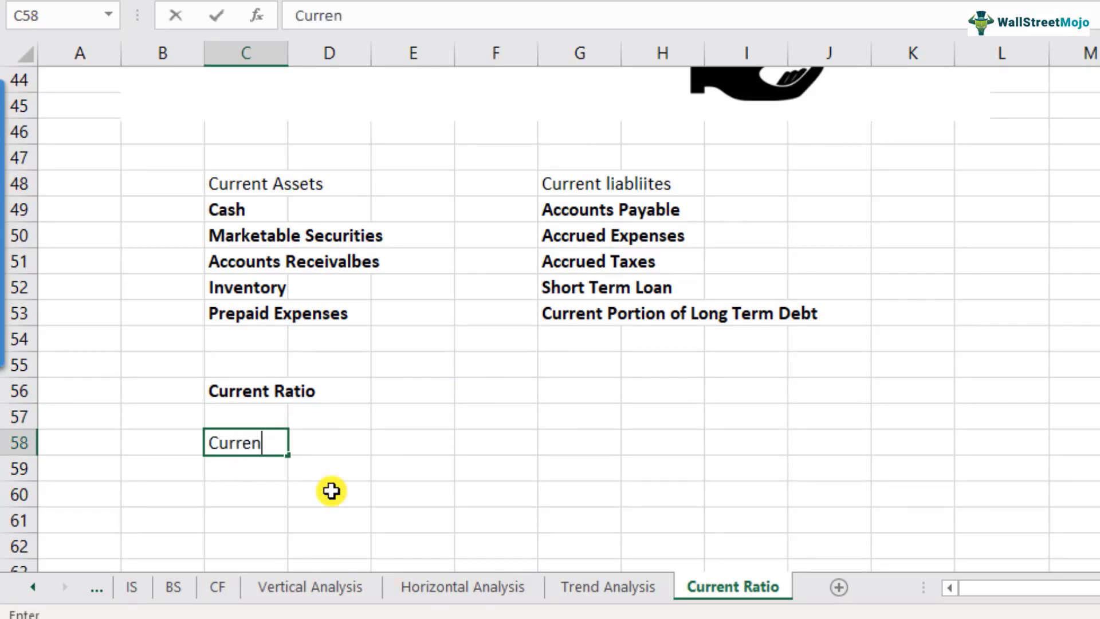
key("Return")
key("Up")
key("Right")
key("Right")
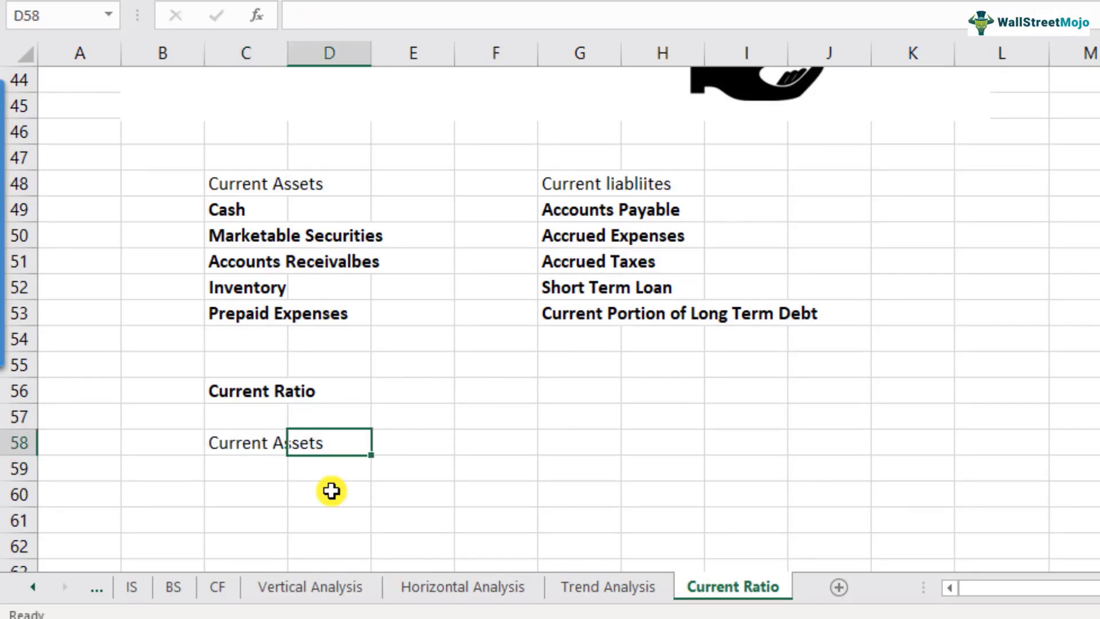
type("100")
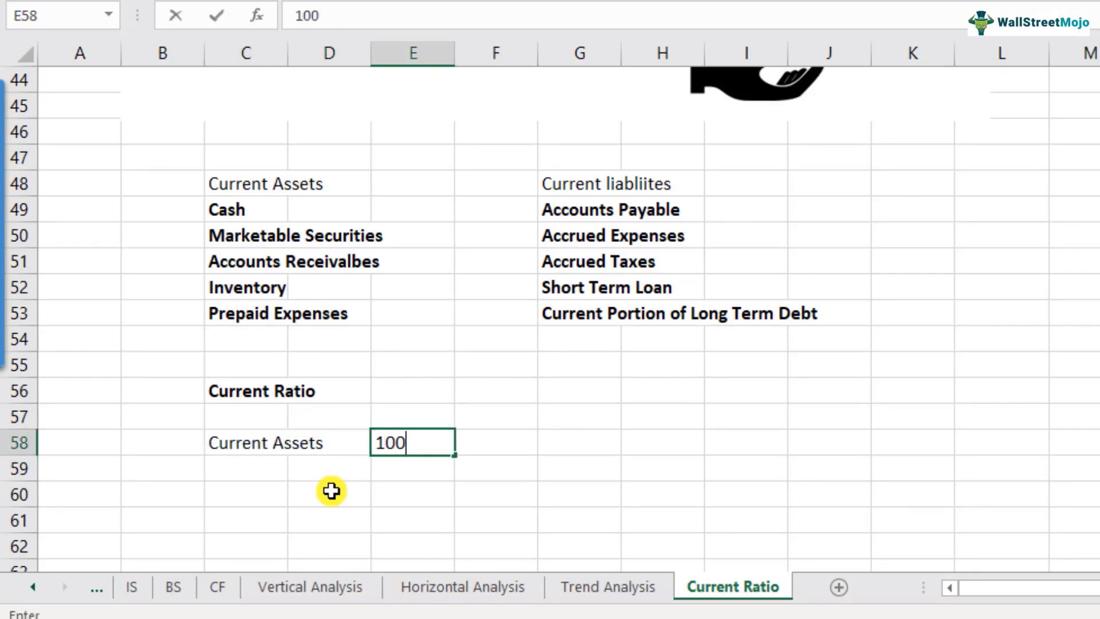
key("Return")
Enter the label Current liablities in C59 with the sample value 80 in E59
scroll(331, 490, "down", 1)
left_click(255, 395)
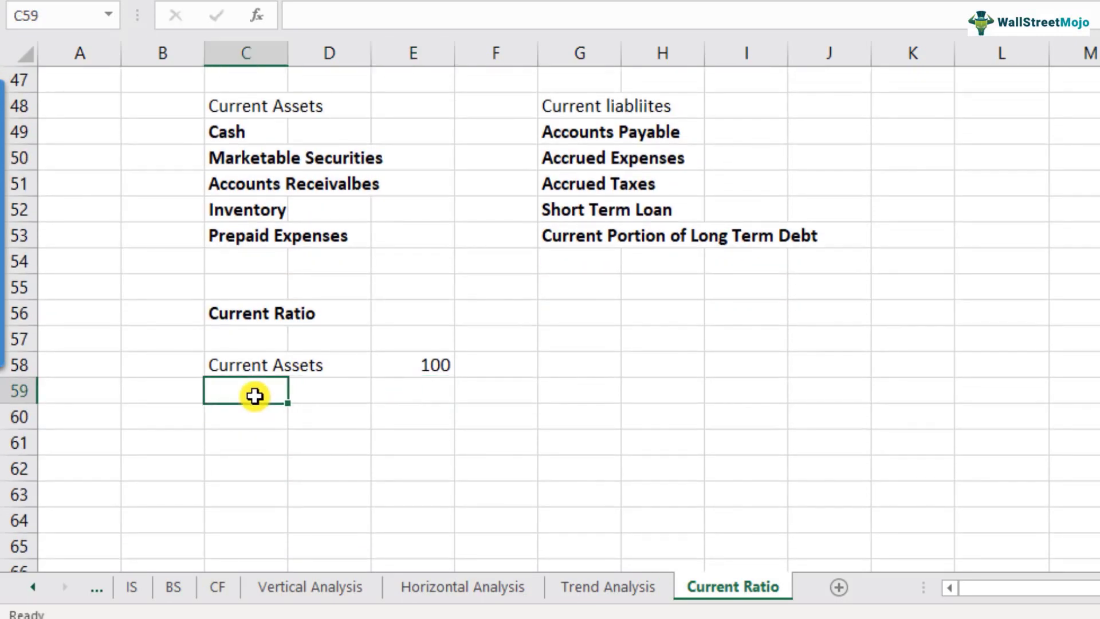
type("Current liablities")
key("Return")
key("Up")
key("Right")
key("Right")
key("Right")
key("Left")
type("80")
key("Return")
key("Up")
key("Down")
key("Left")
key("Left")
key("Down")
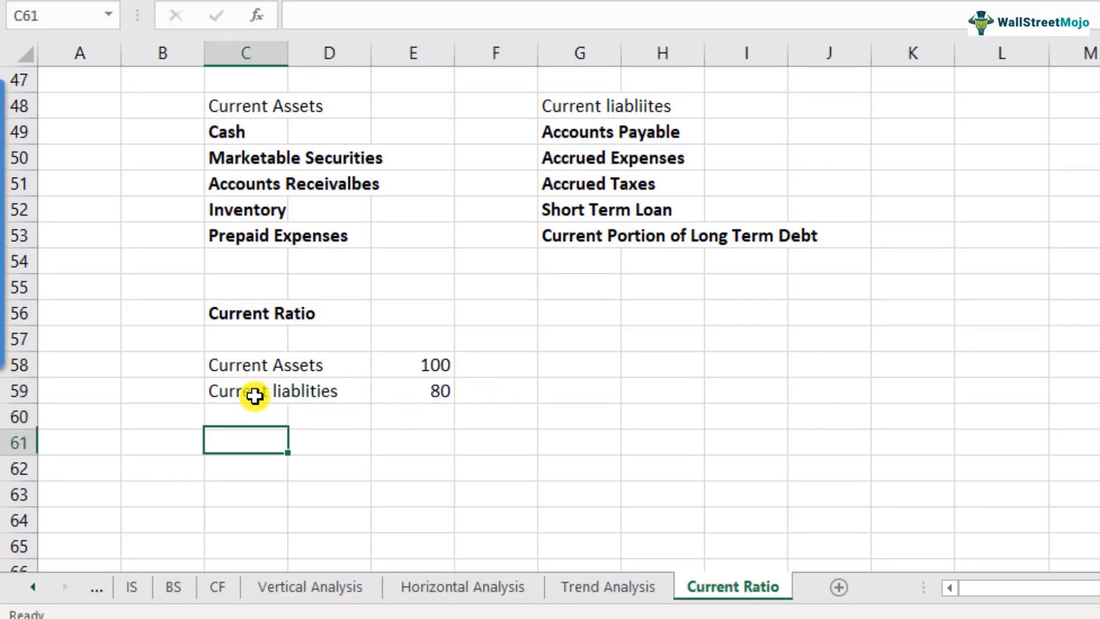
Calculate the current ratio in E56 with the formula =E58/E59
key("Up")
key("Up")
key("Up")
key("Up")
key("Up")
key("Right")
key("Right")
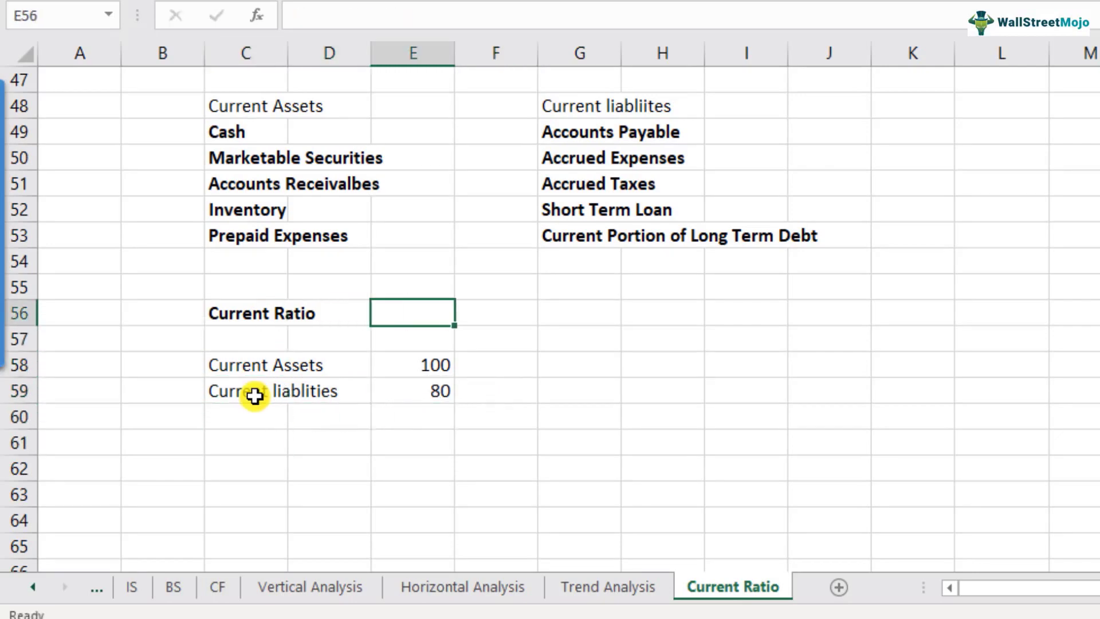
type("=")
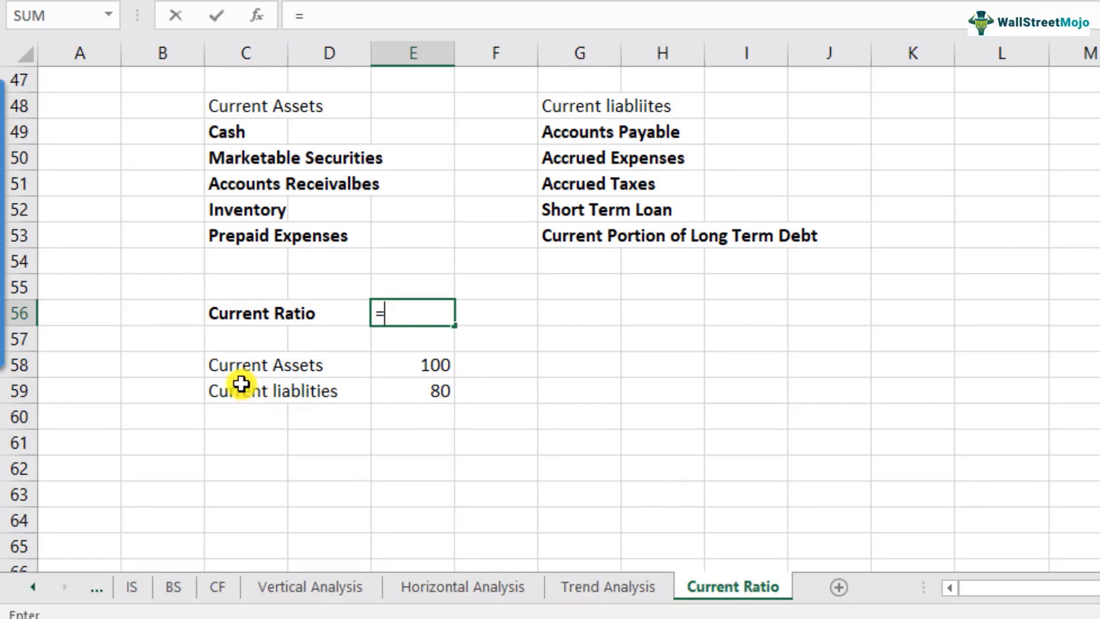
left_click(404, 369)
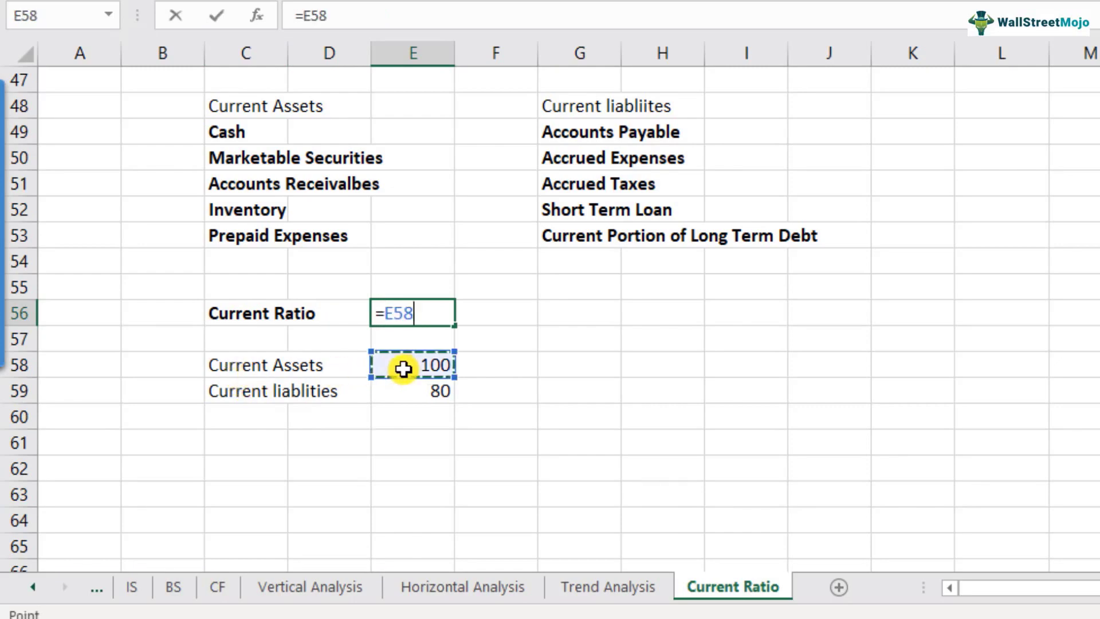
type("/")
left_click(427, 390)
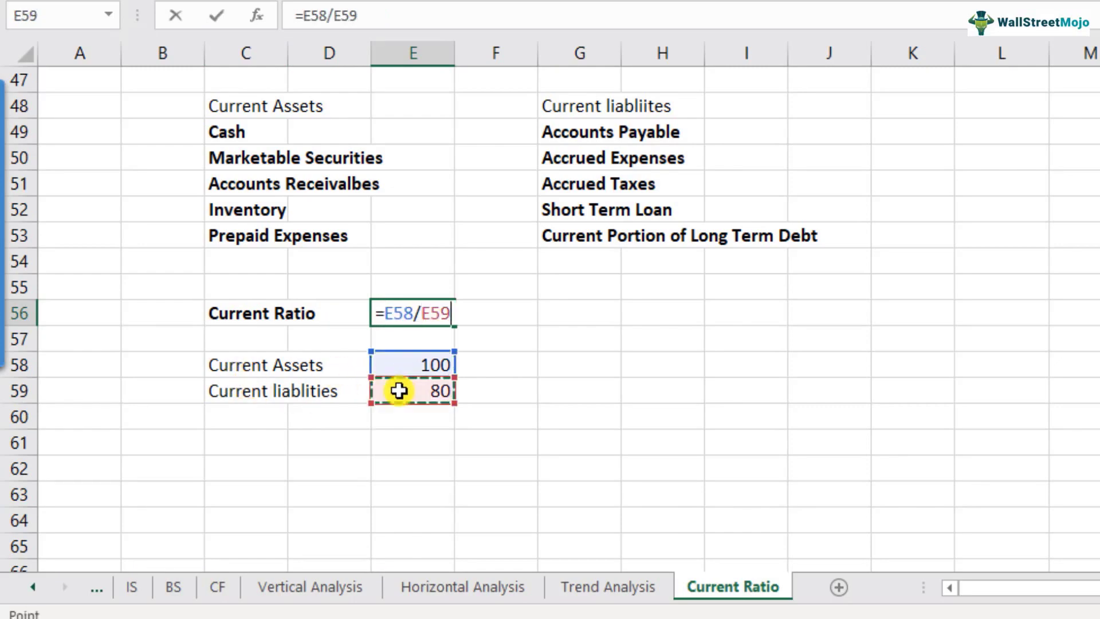
key("Return")
key("Up")
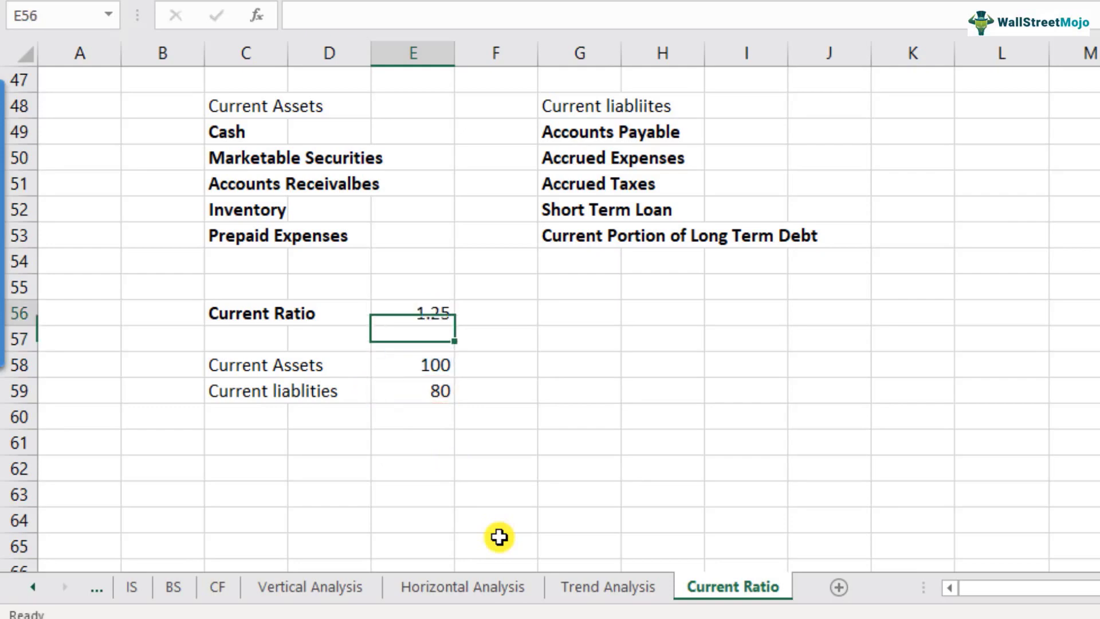
key("F2")
key("Escape")
key("Right")
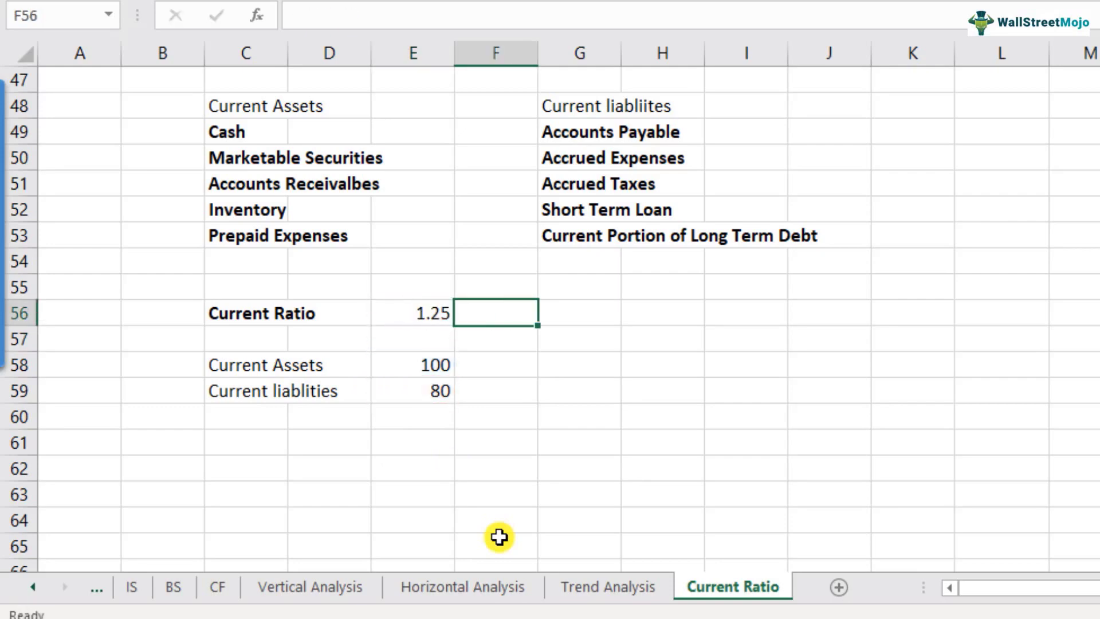
Add the comment "this is a good position to be in" in F56, beside the calculated ratio
scroll(575, 472, "up", 2)
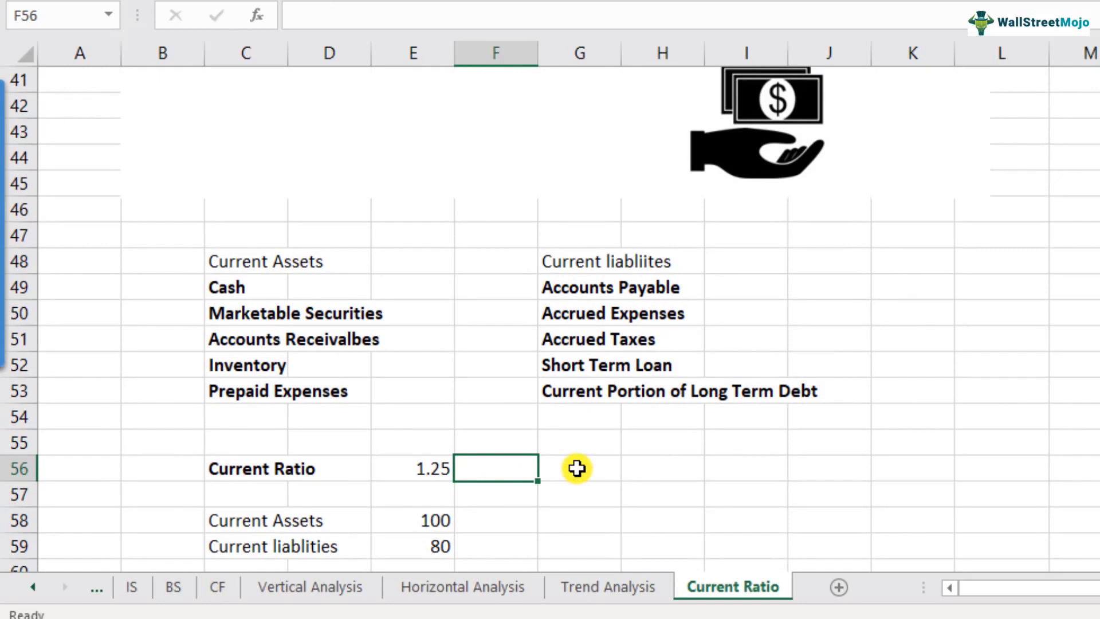
scroll(577, 468, "down", 1)
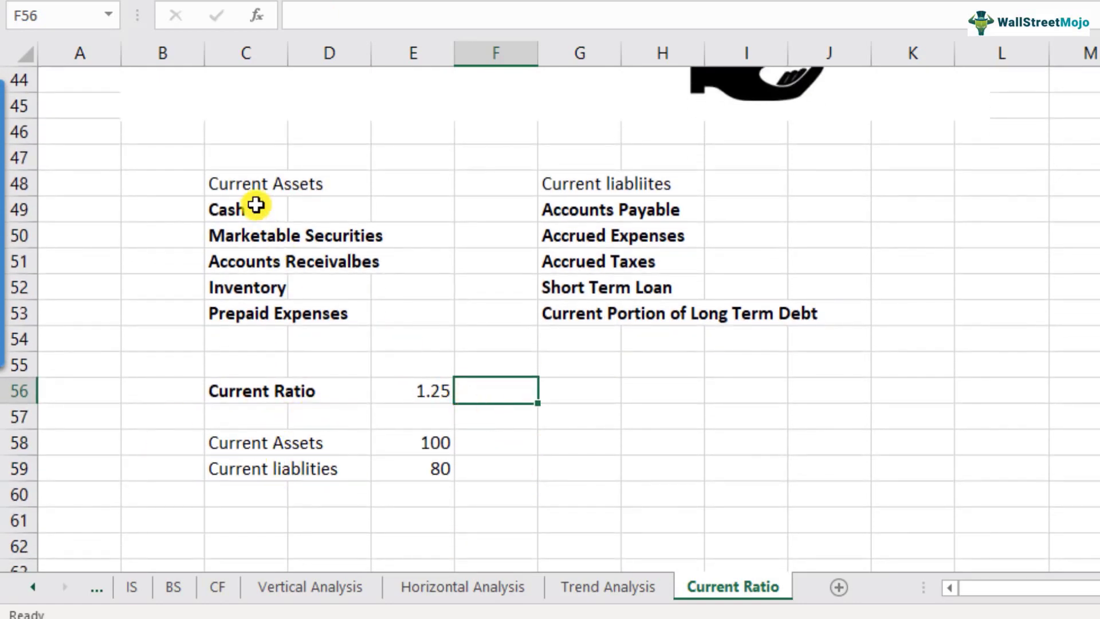
left_click_drag(253, 187, 252, 309)
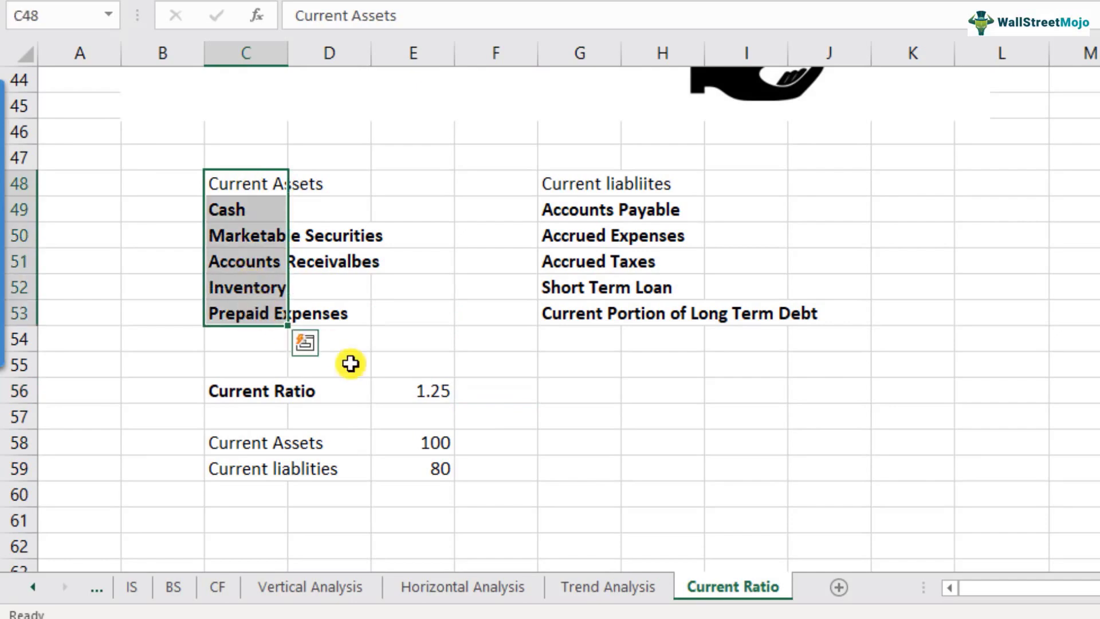
left_click_drag(591, 184, 597, 316)
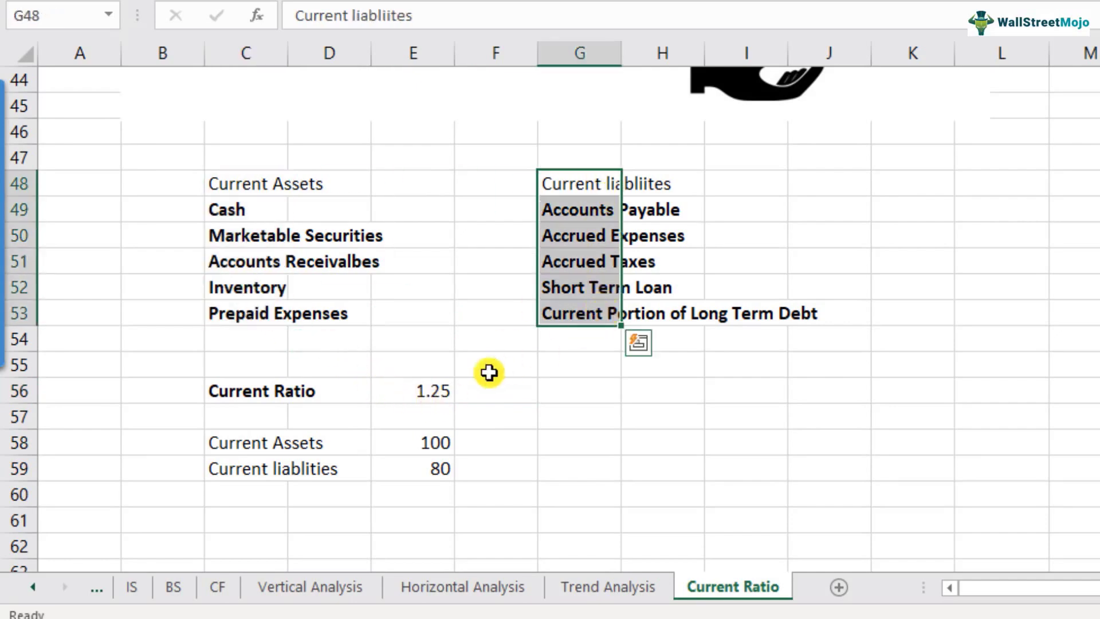
left_click(410, 387)
left_click(547, 396)
key("Left")
type("this is a good posi")
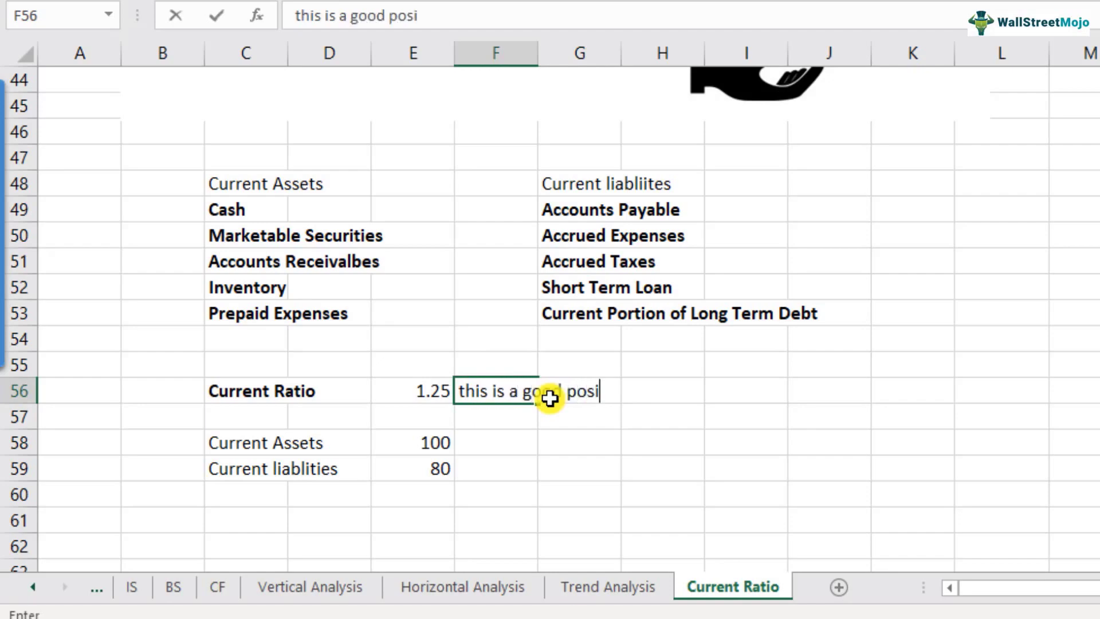
type("tion to be in")
key("Return")
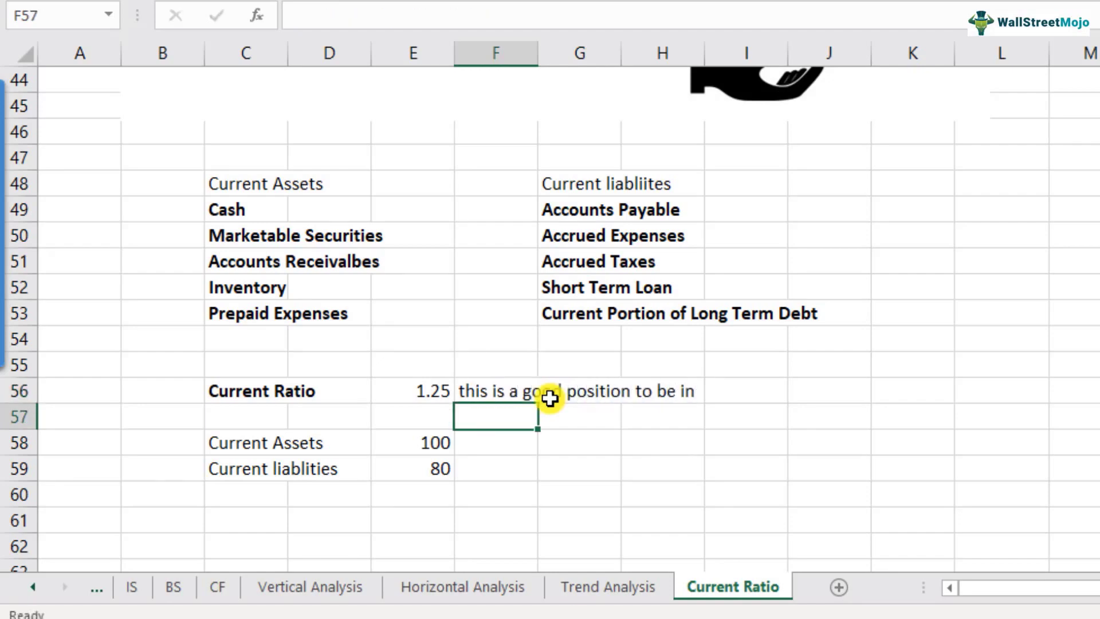
Enter Current Ratio < 1 in C61, below the sample calculation
scroll(252, 449, "down", 1)
left_click(259, 452)
type("C")
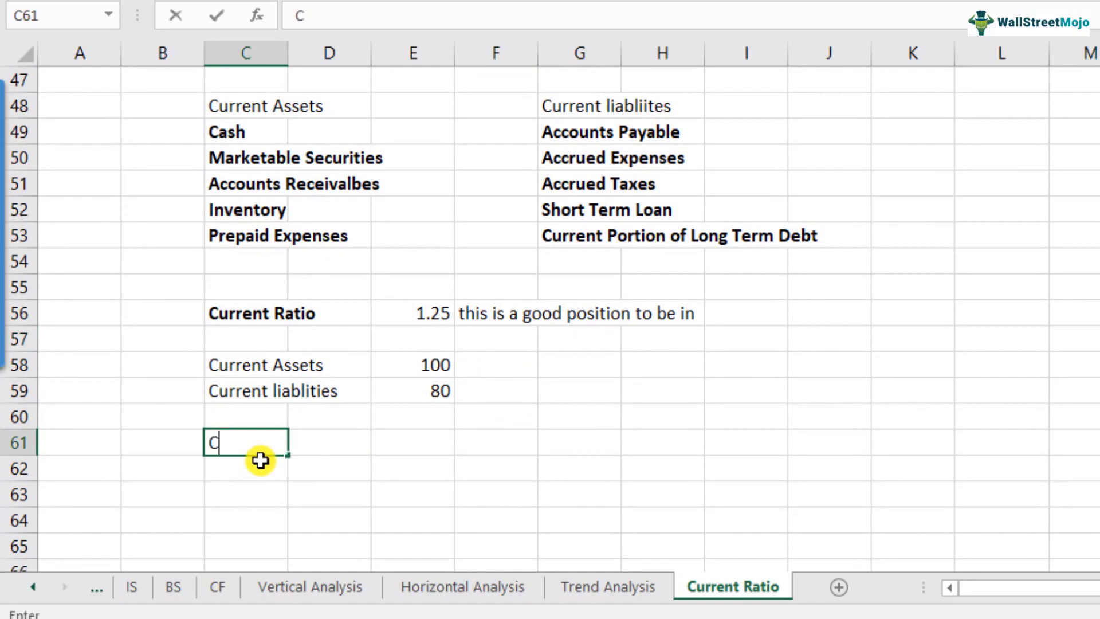
type("urrent Ratio ")
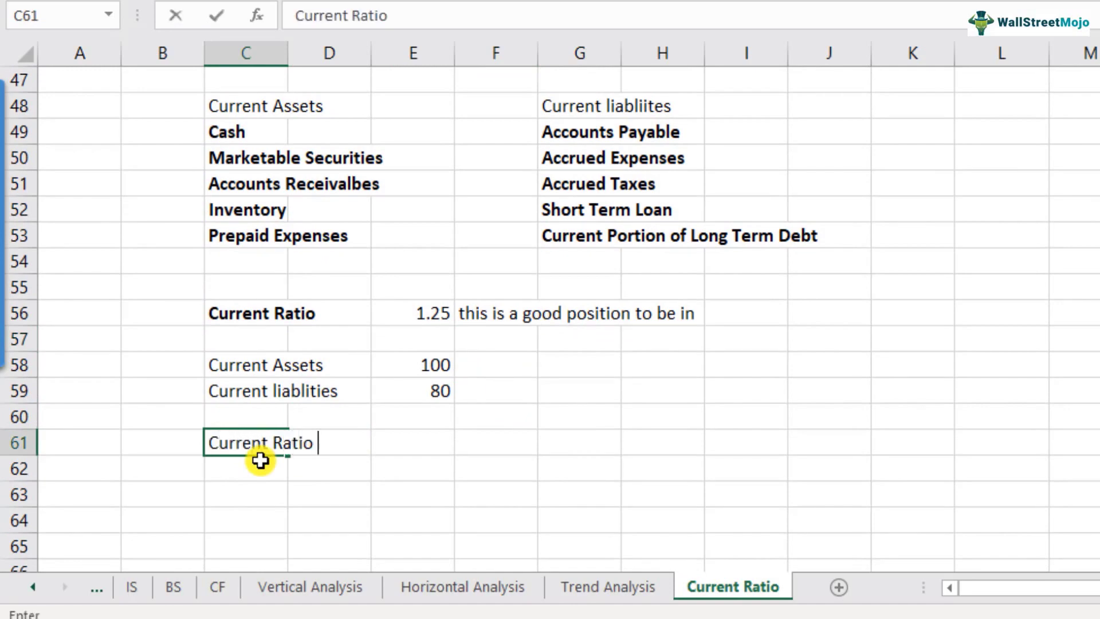
type("< 1")
key("ctrl+Return")
Extend the text in C61 with ", Its not a good position; other liquidity measures need to sought out for"
key("F2")
type(",")
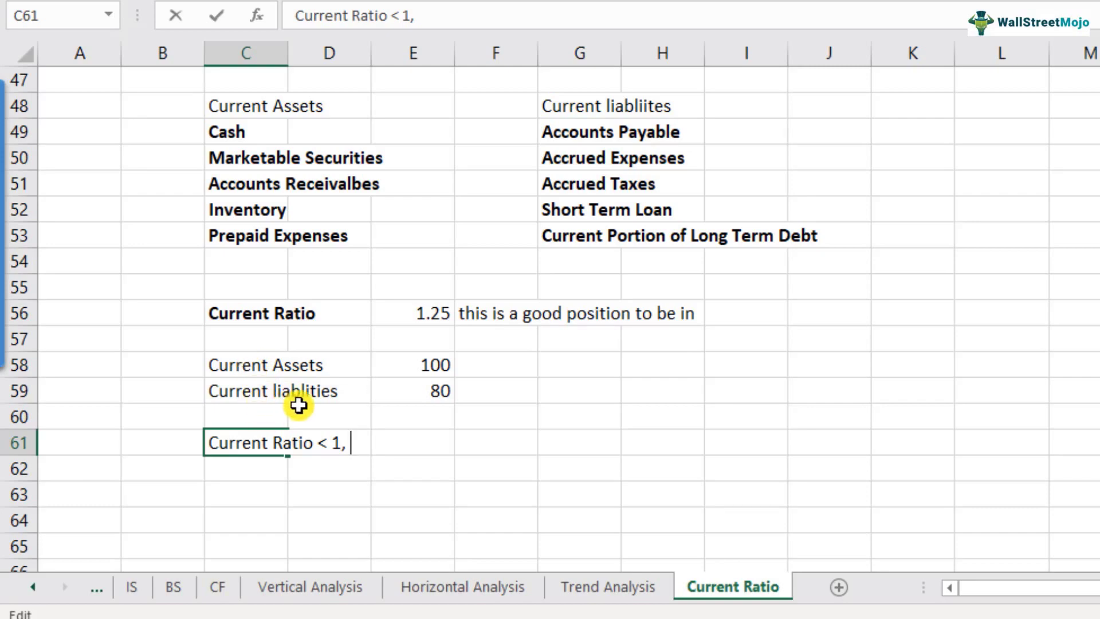
type("Its not ")
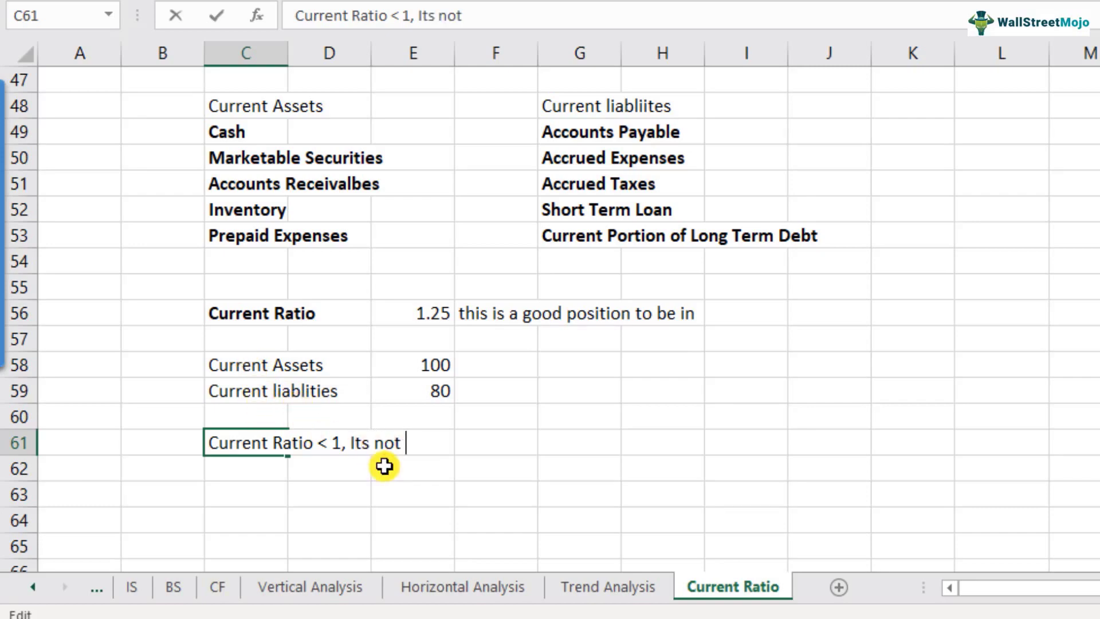
type("a good position")
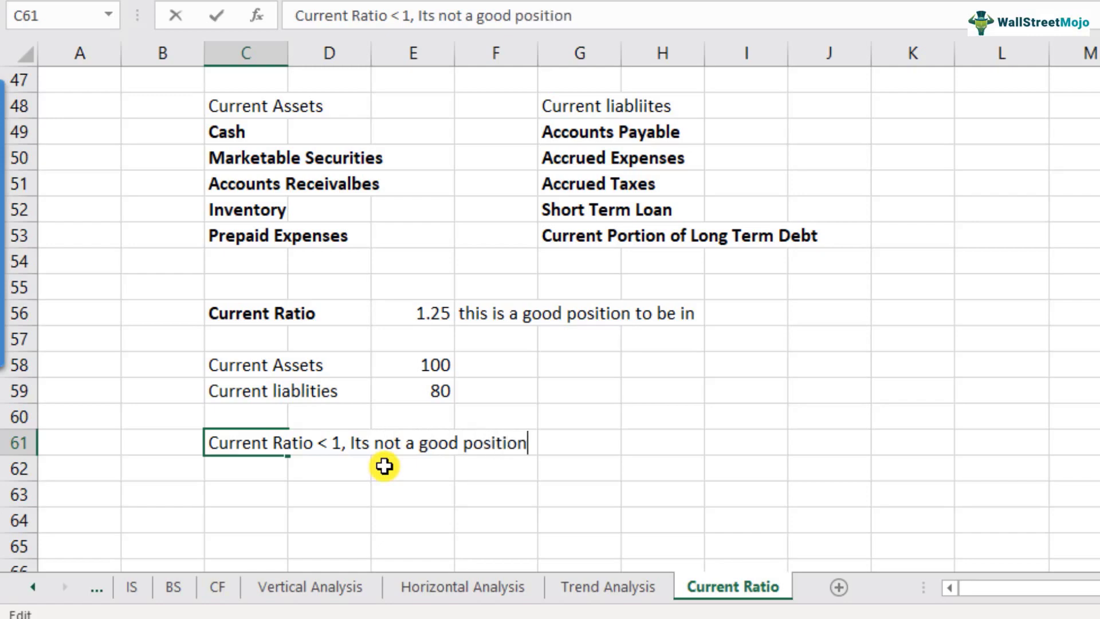
type("; other l")
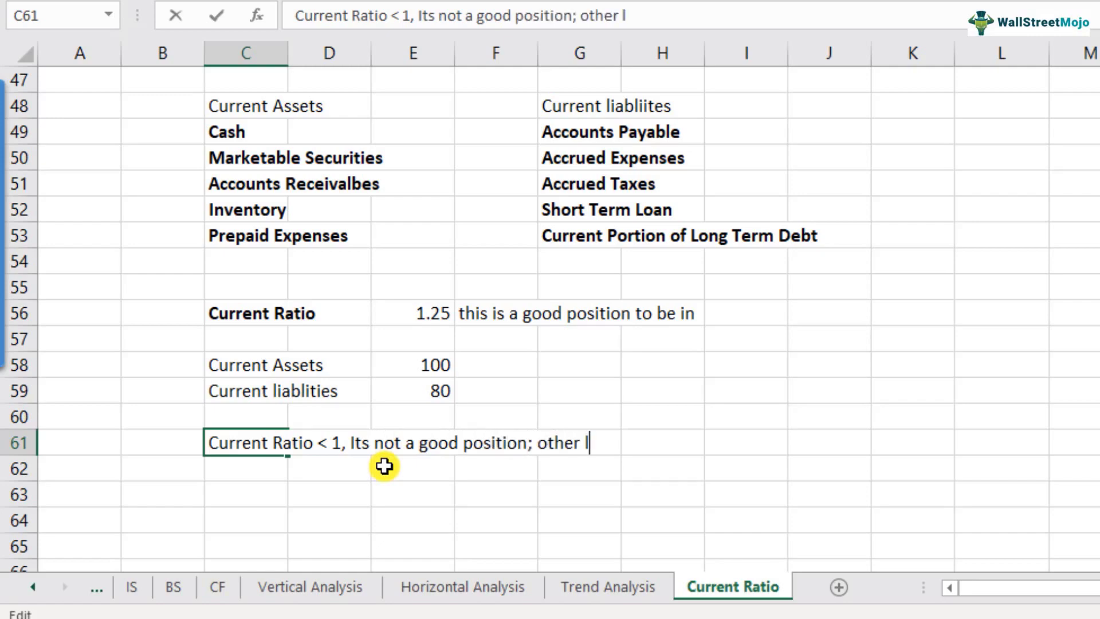
type("iquidity measures")
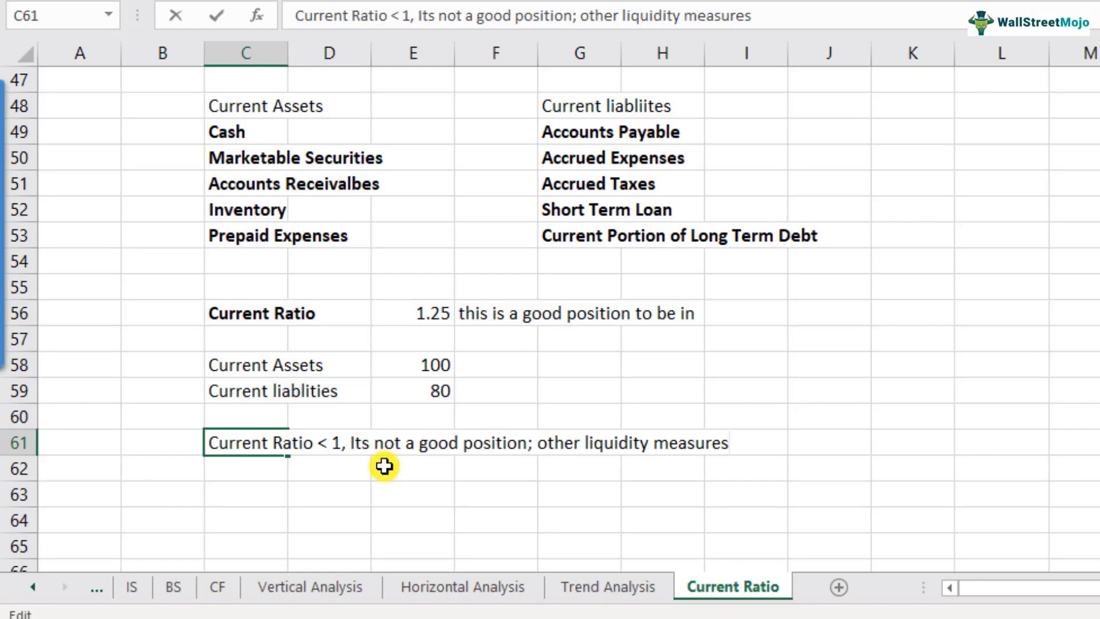
type("need t")
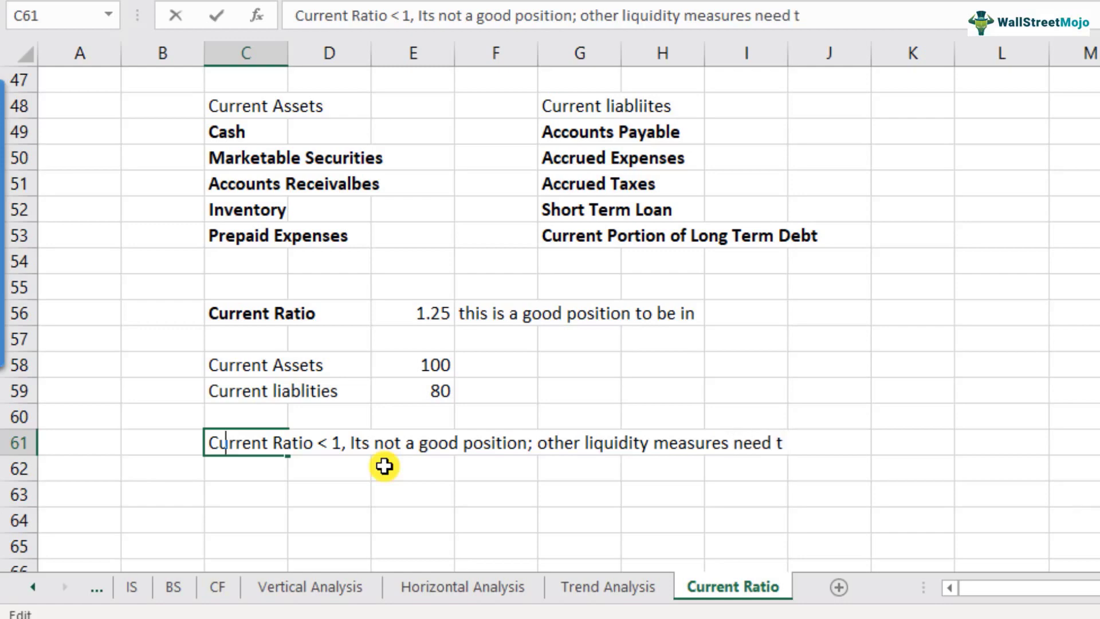
type("o sought out for")
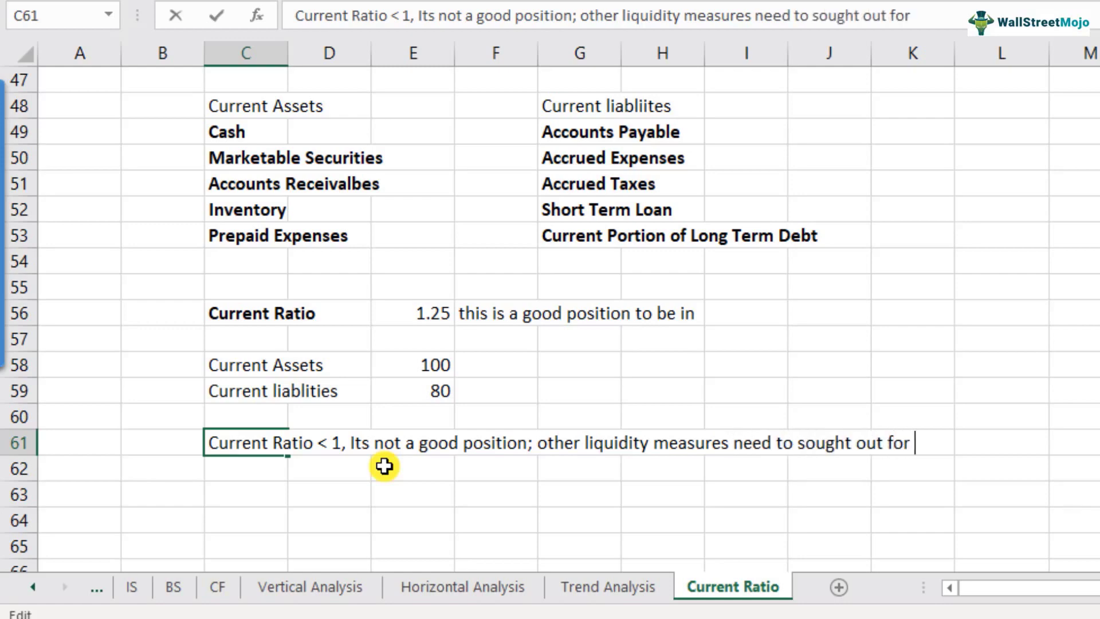
key("Return")
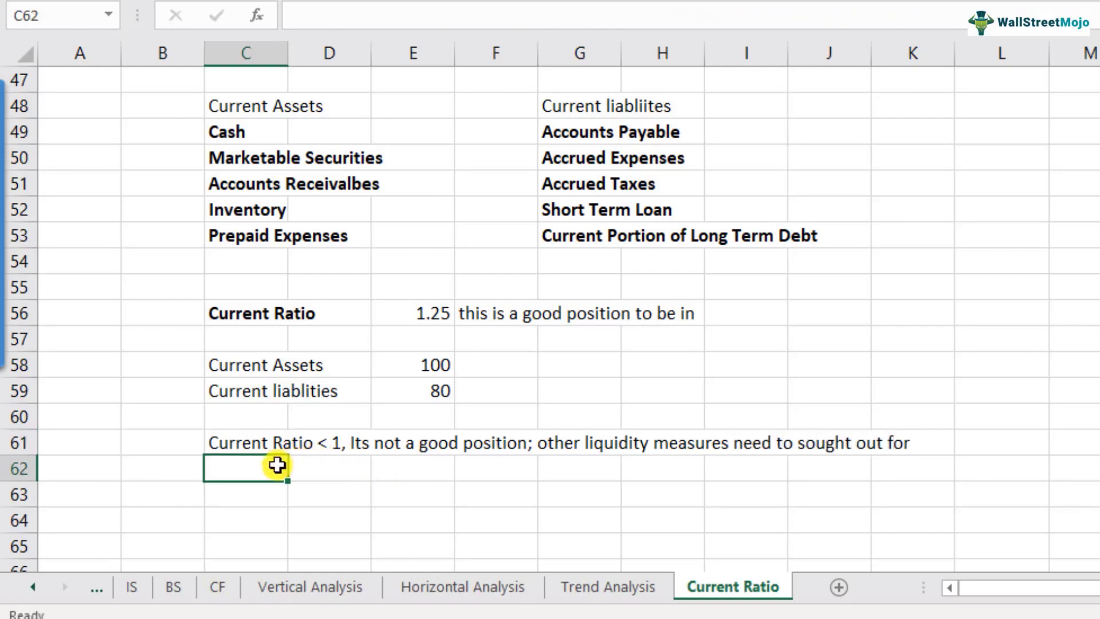
Write Current Ratio = 1 in C63, two rows below the liquidity note
left_click(252, 493)
type("Current Ratio -")
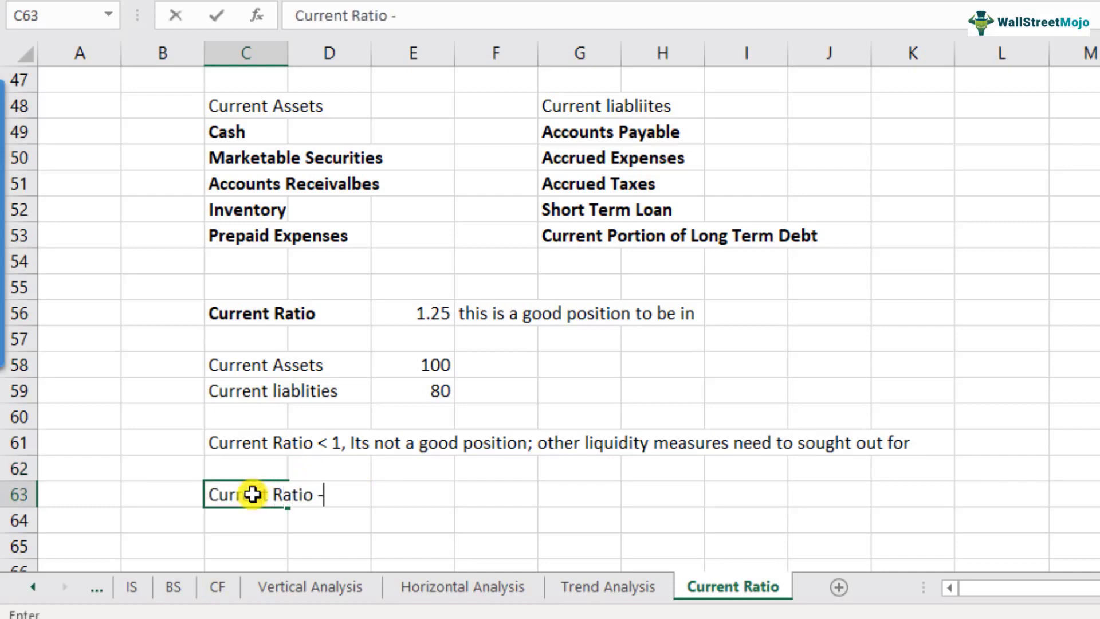
key("BackSpace")
type("= 1")
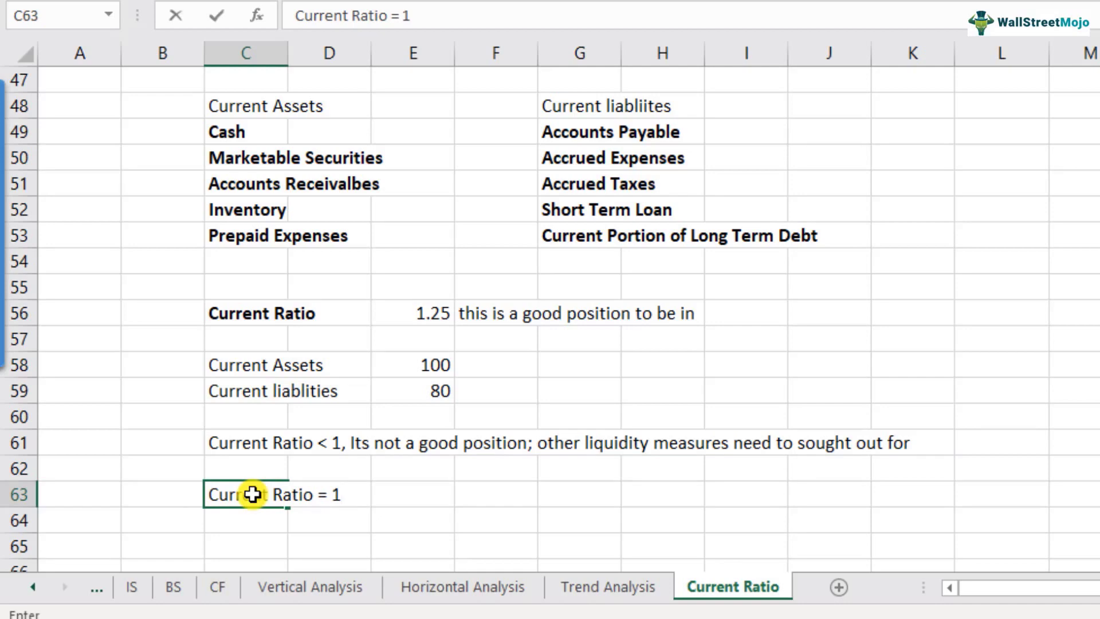
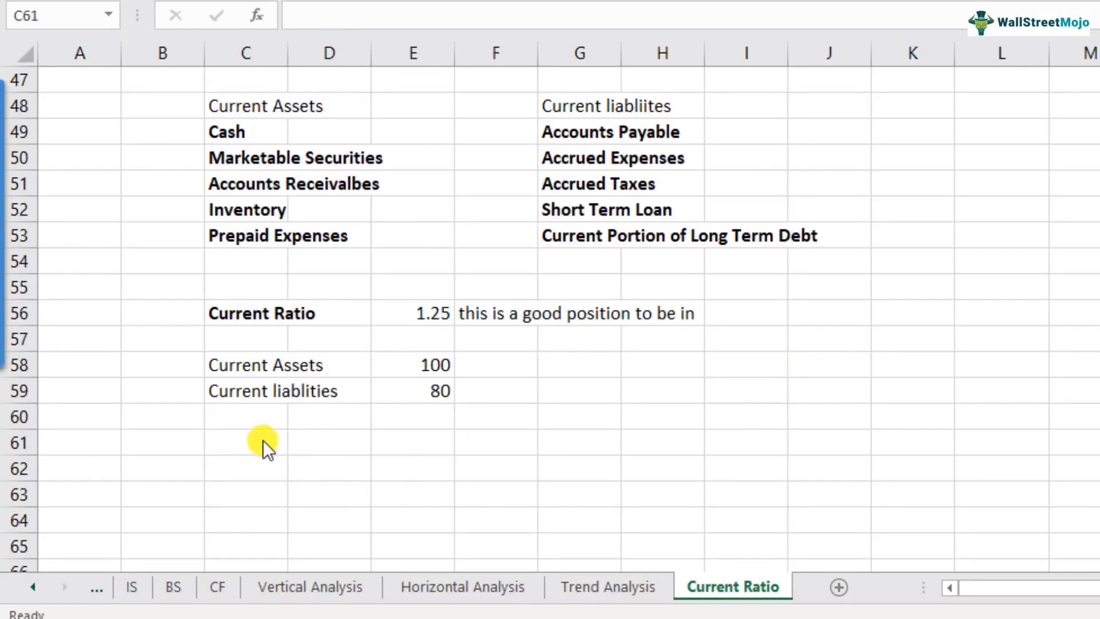
List the cases Current Ratio > 1, Current Ratio = 1 and Current Ratio < 1 in C61 to C63
left_click(271, 451)
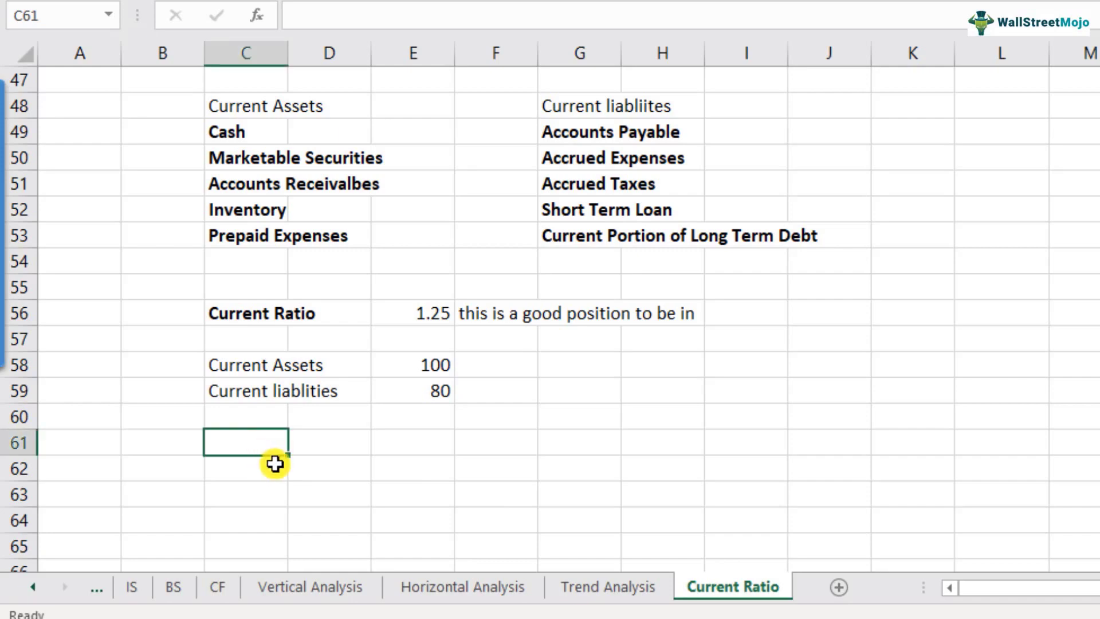
type("Curren")
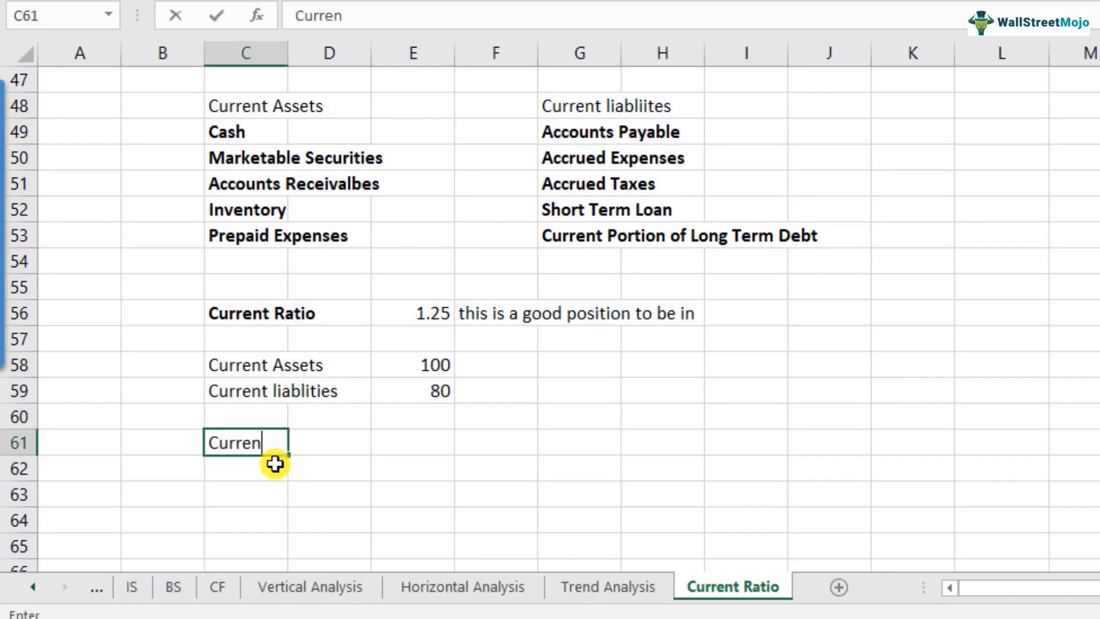
type("t Ratio > 1")
key("Return")
type("Current Ratio = ")
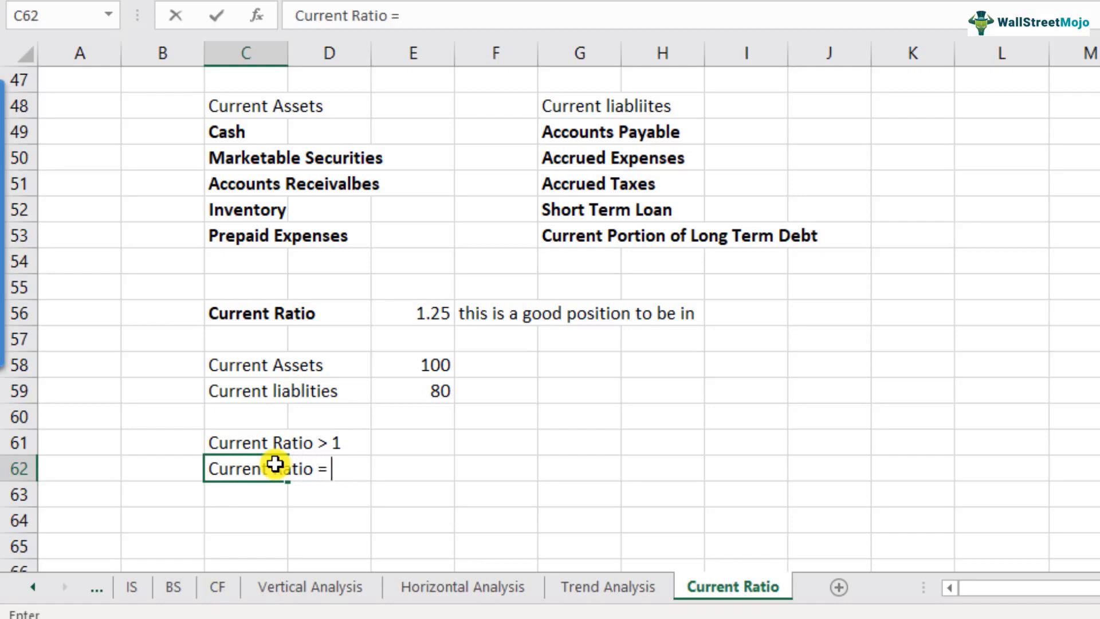
type("1")
key("Return")
type("Current Ratio < 1")
key("Return")
key("Up")
key("Up")
key("Up")
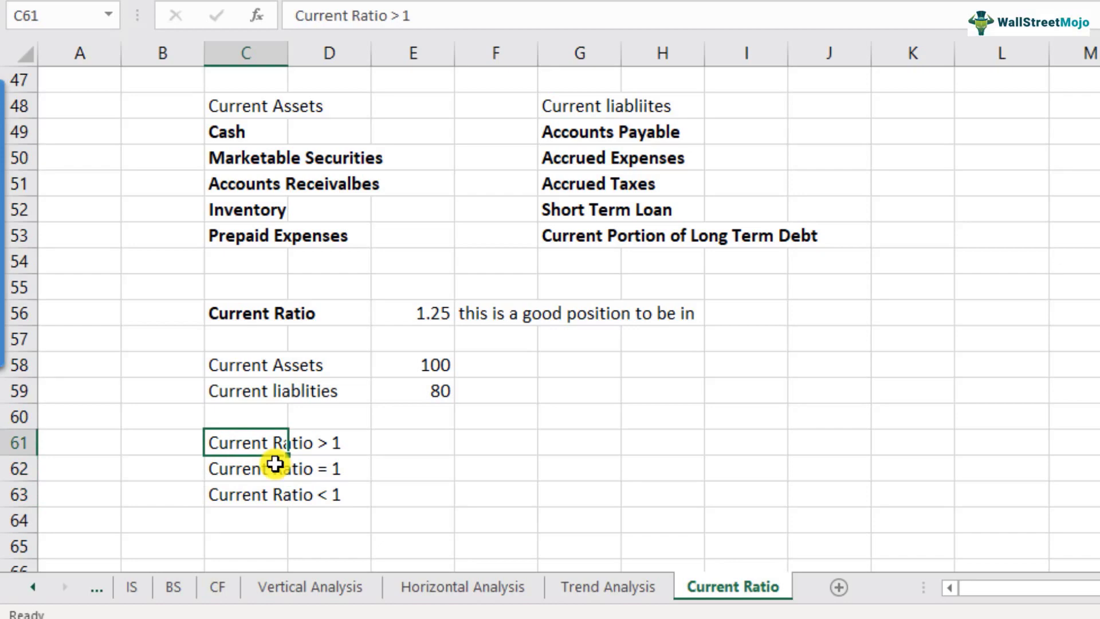
Label the three current ratio cases in E61 to E63 as GOOD Position, OK and BAD Position
left_click(253, 518)
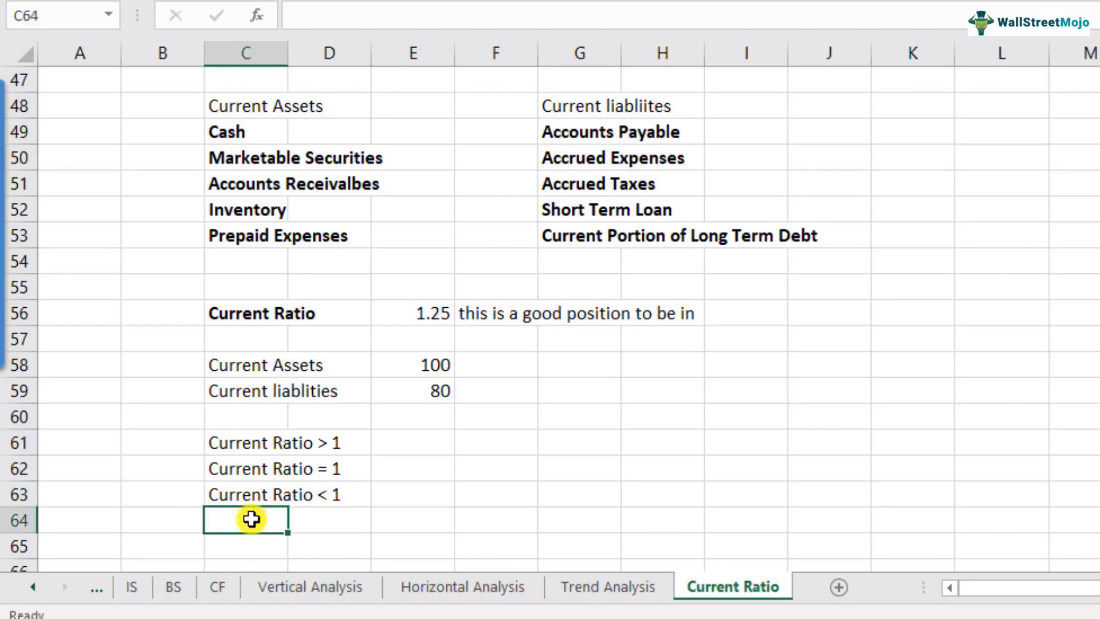
left_click(413, 452)
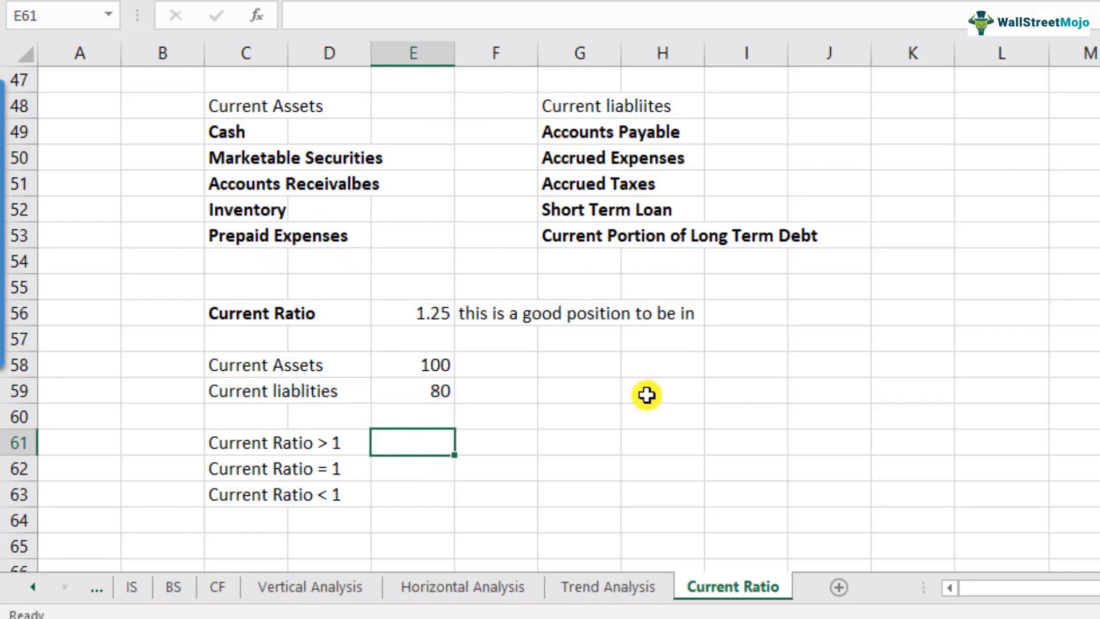
type("GOOD Position")
key("Return")
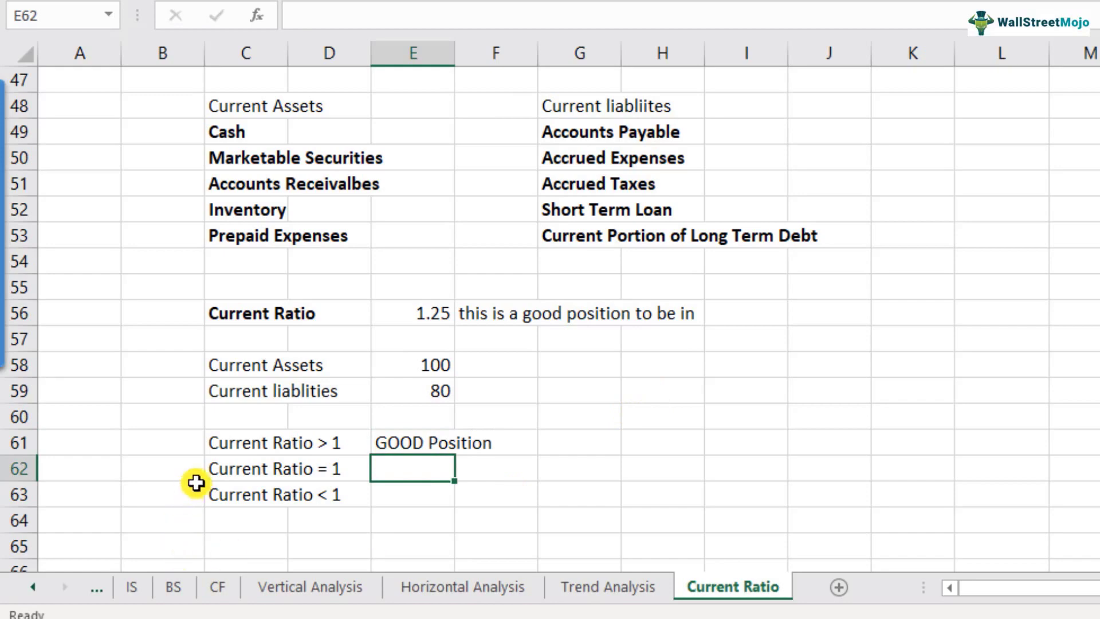
left_click(219, 466)
left_click(430, 479)
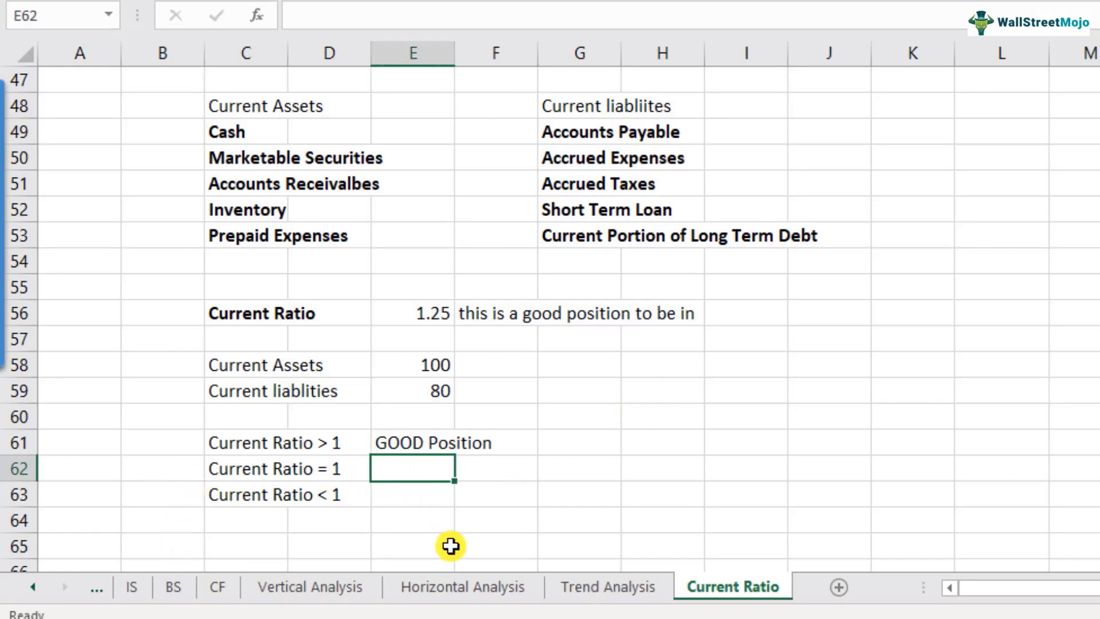
type("OK")
key("Return")
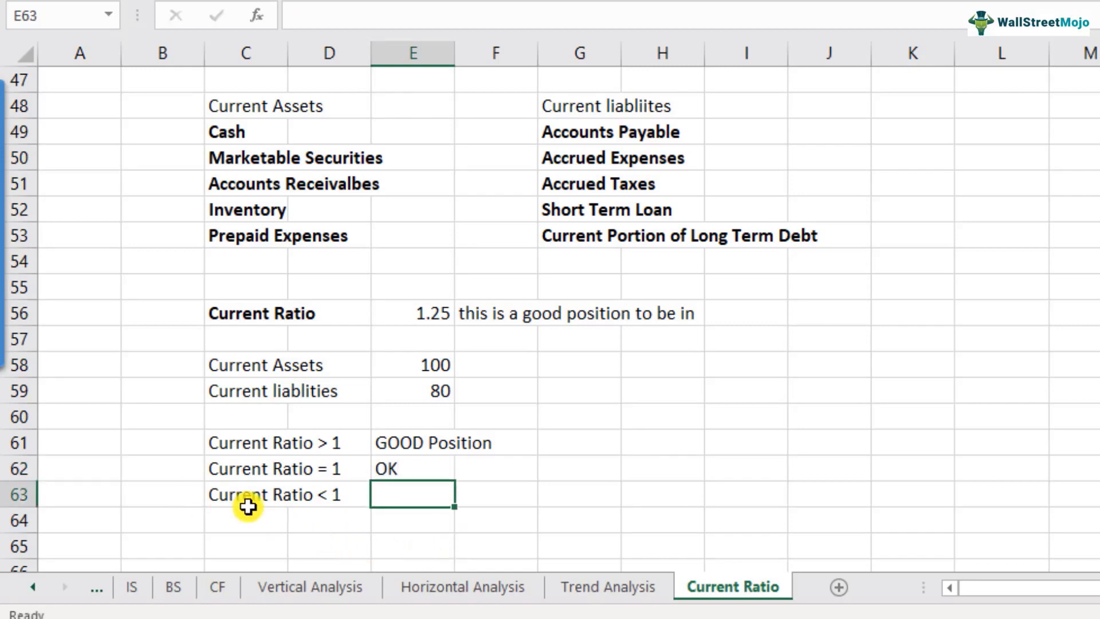
type("BAD Position")
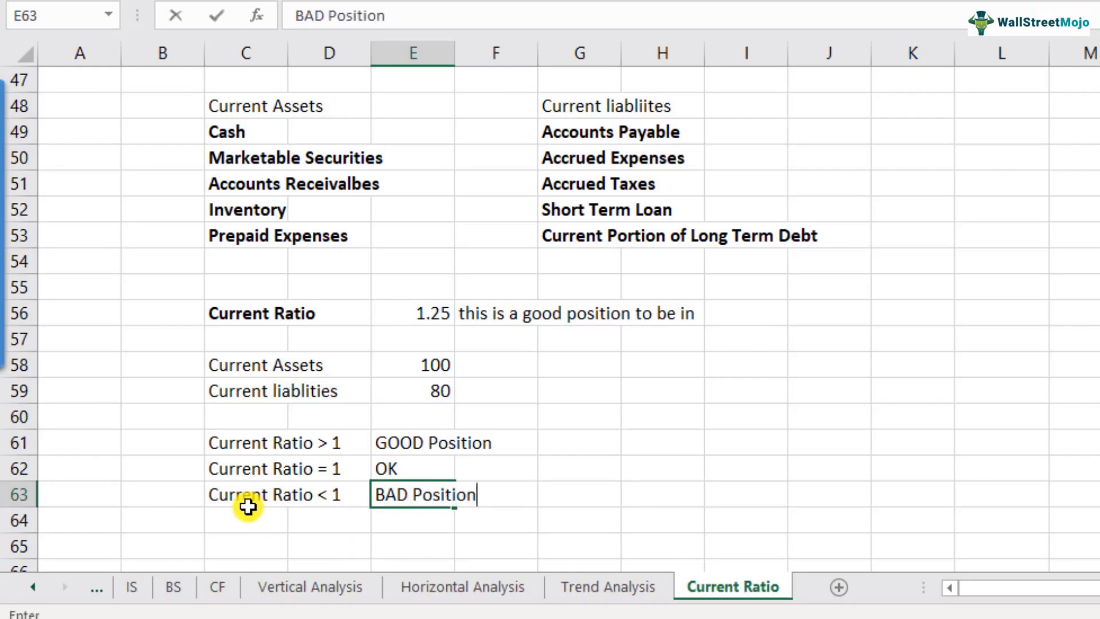
key("Return")
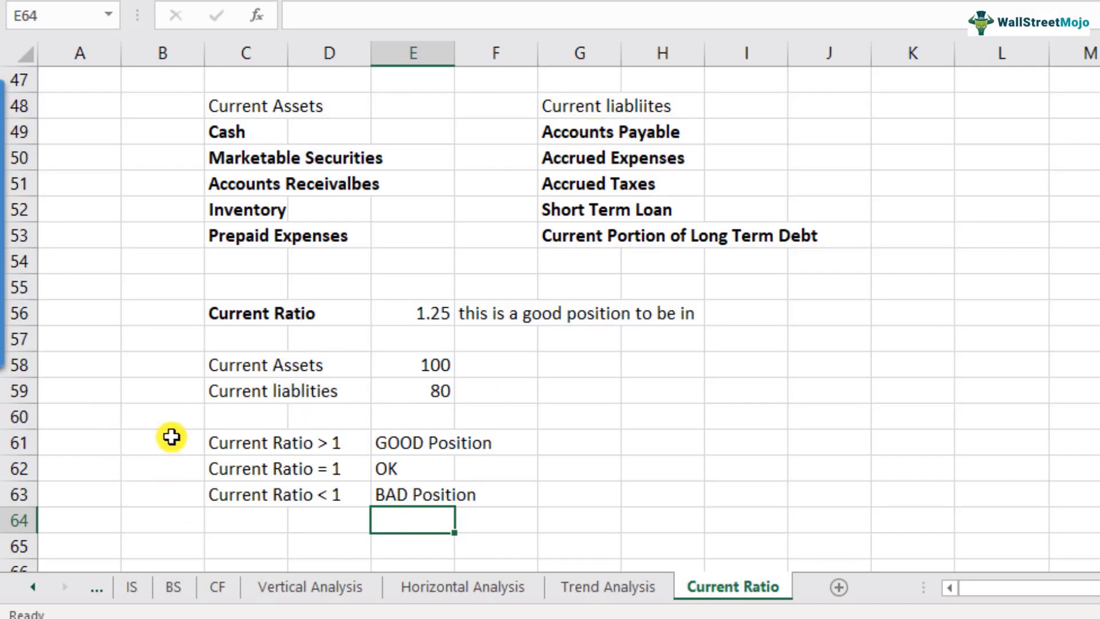
Open the BS sheet and examine total current assets and total current liabilities for Dec-16 to Dec-20
scroll(172, 436, "up", 2)
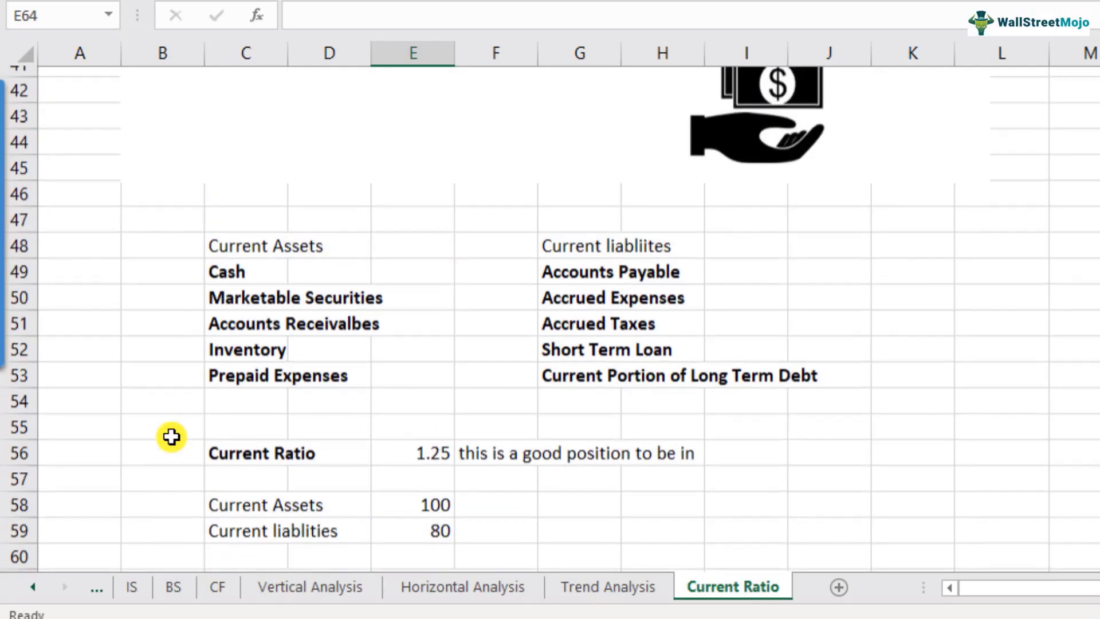
scroll(171, 437, "down", 1)
scroll(171, 436, "down", 2)
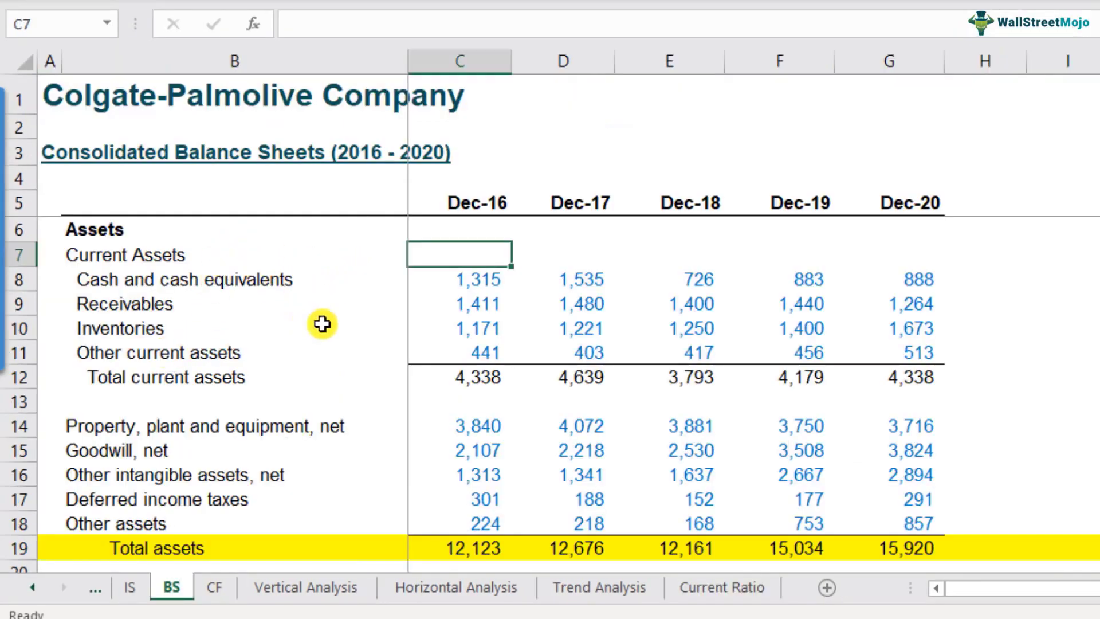
left_click(290, 381)
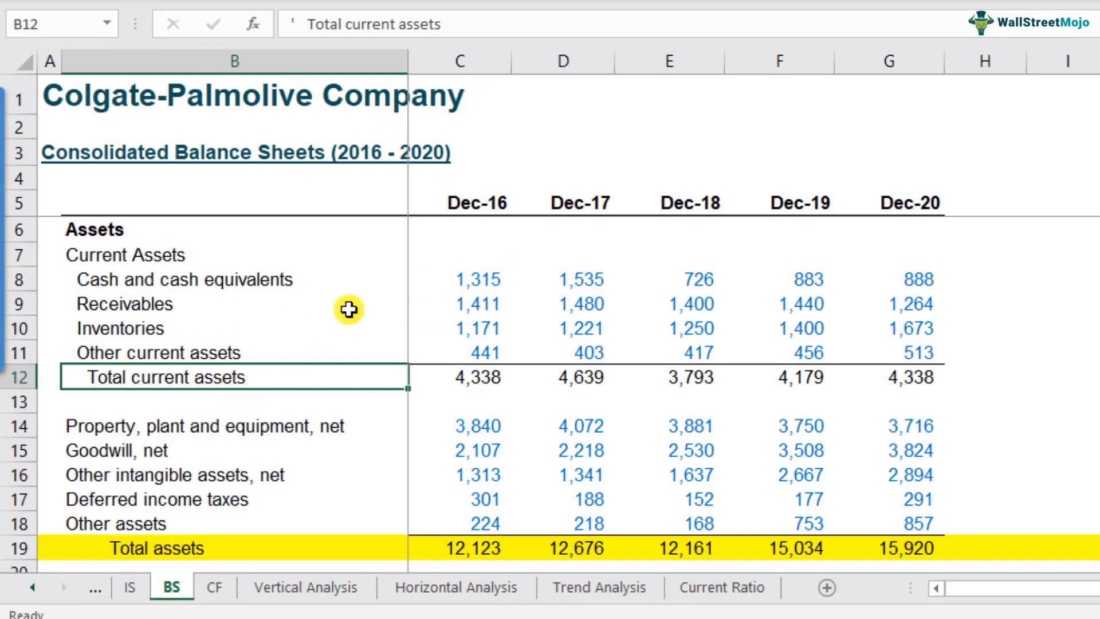
left_click_drag(485, 55, 869, 71)
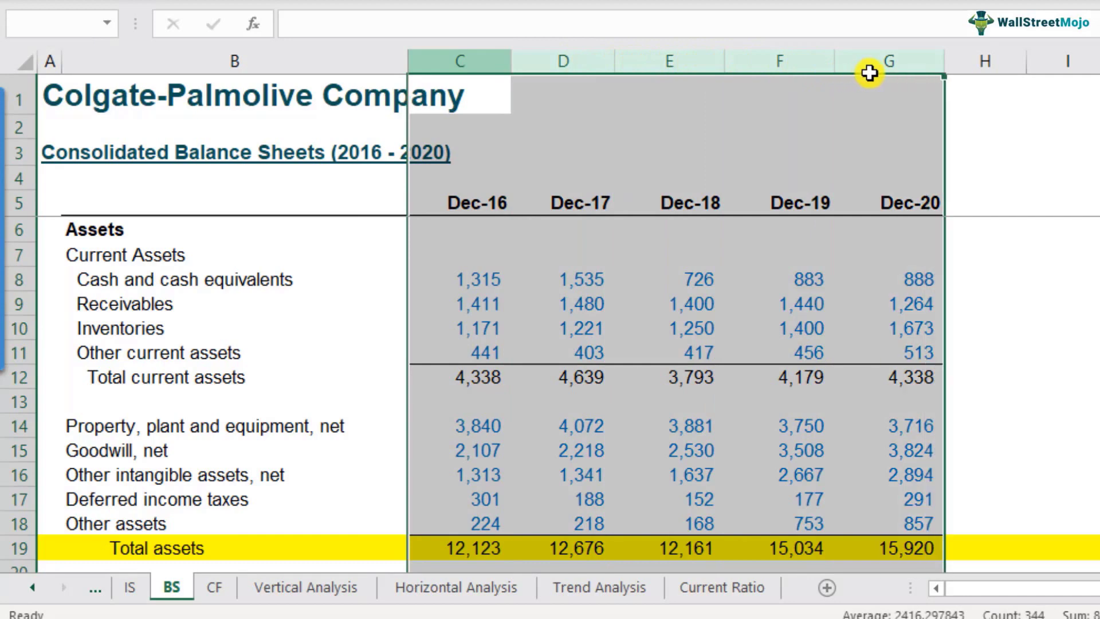
left_click(462, 278)
left_click(395, 377)
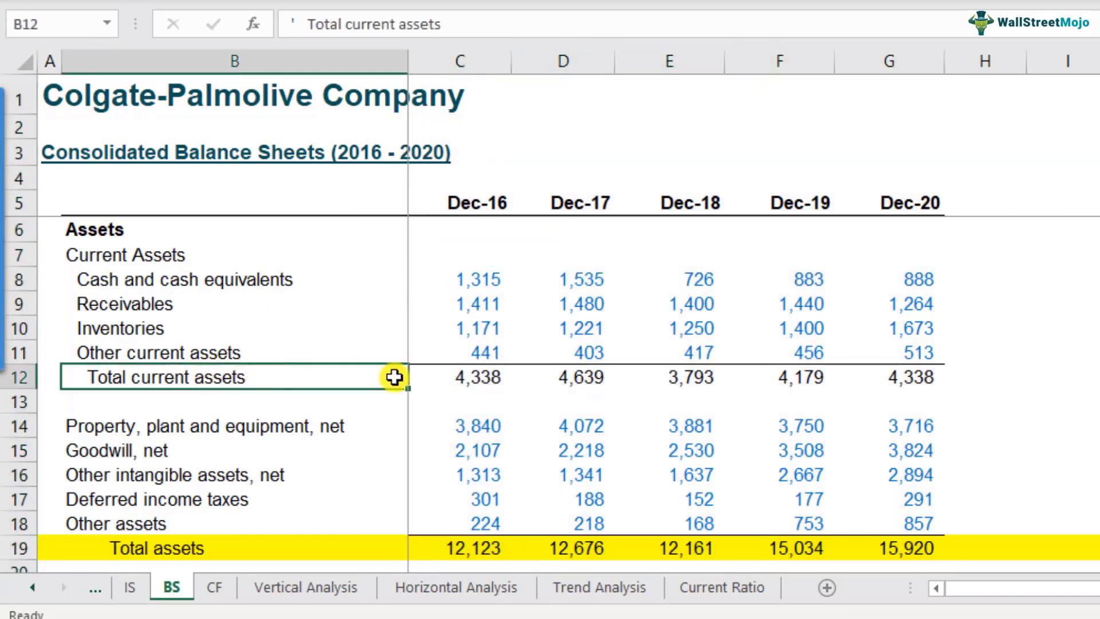
left_click(469, 375)
scroll(458, 406, "down", 2)
scroll(458, 405, "down", 3)
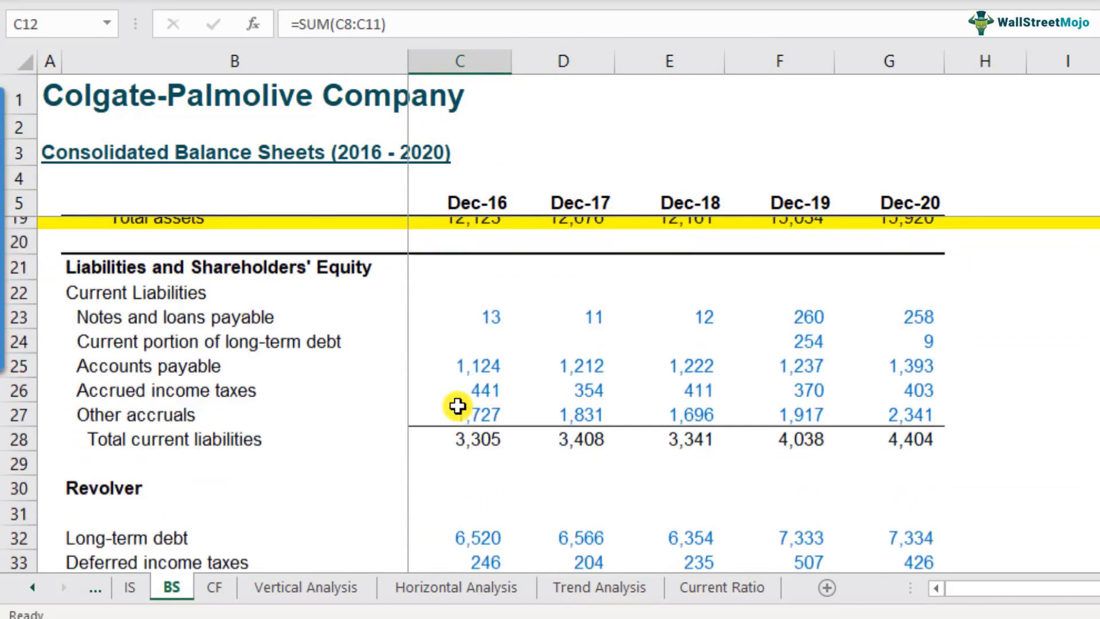
left_click(270, 409)
left_click(462, 393)
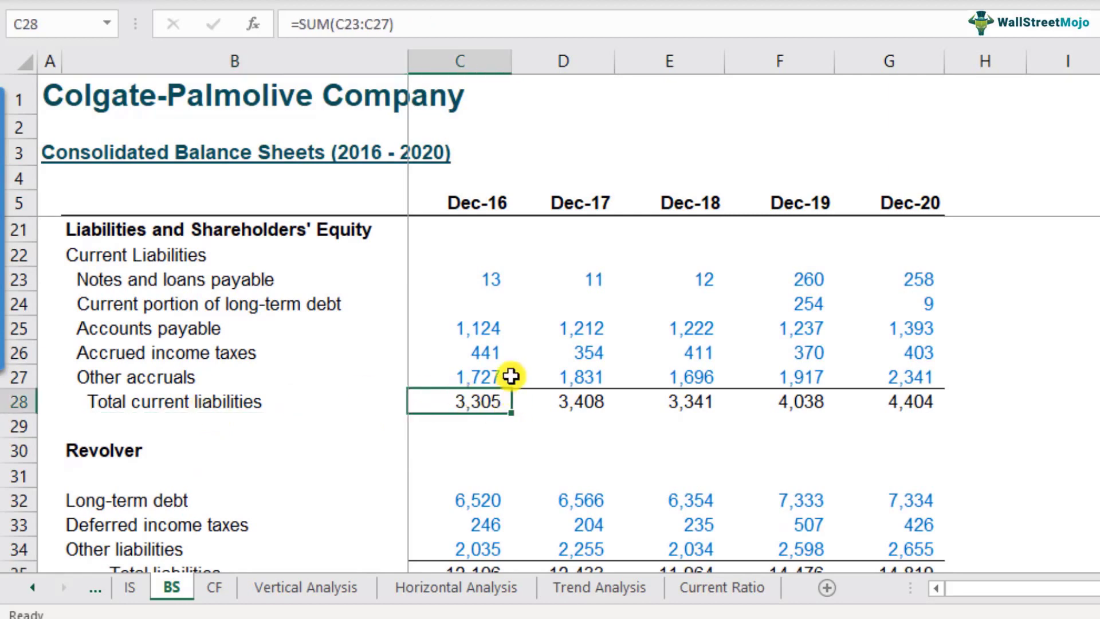
Review the items that make up total current assets, from cash and cash equivalents to other current assets
scroll(511, 376, "up", 5)
left_click(244, 377)
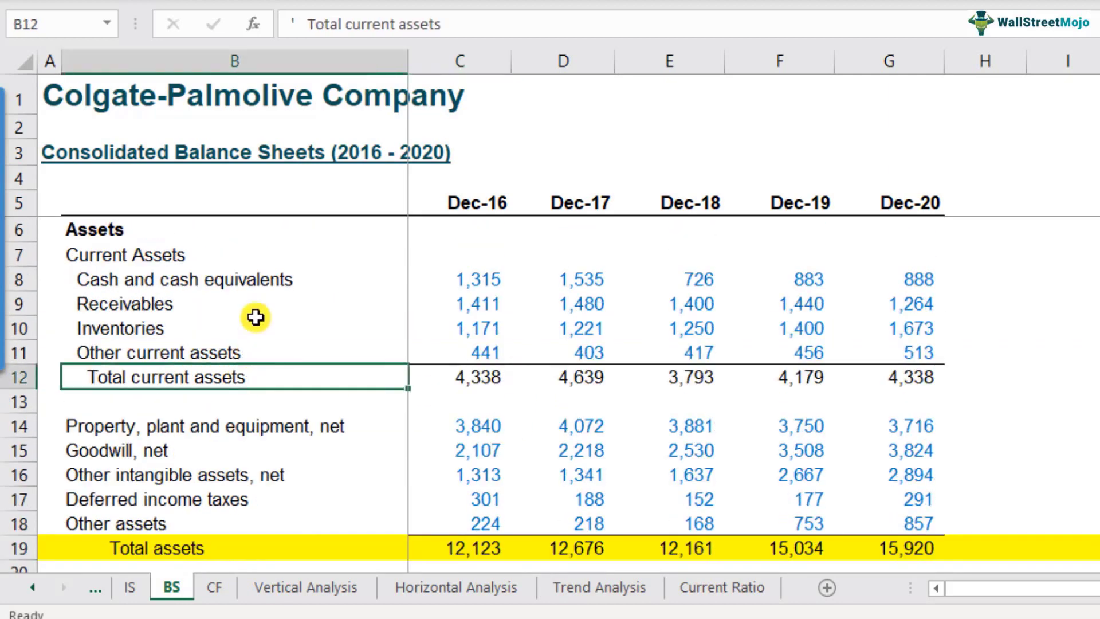
left_click(255, 277)
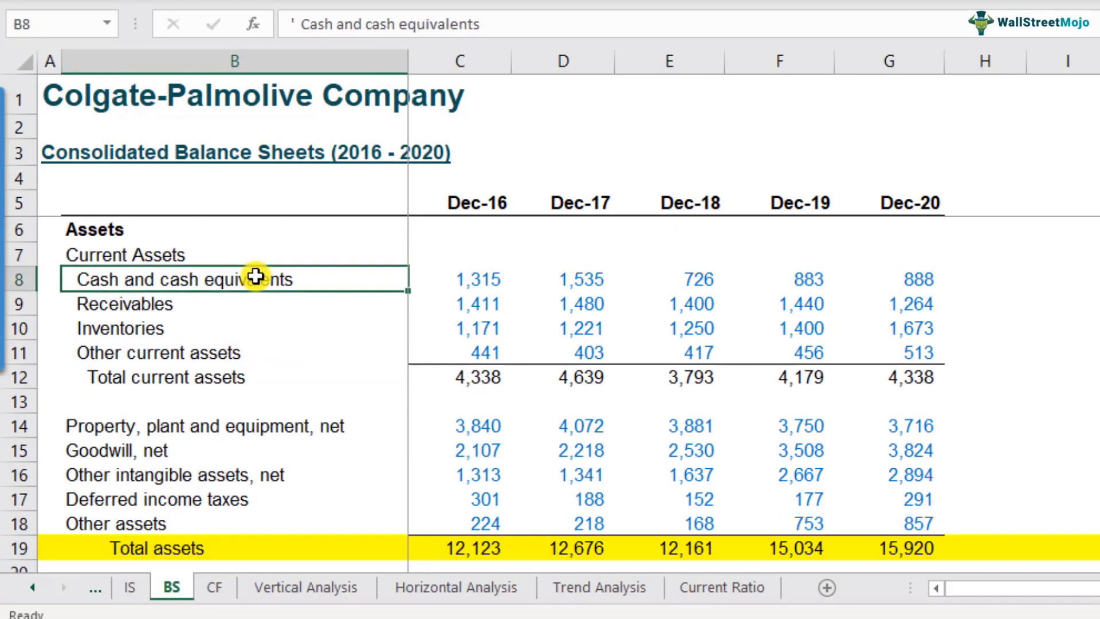
left_click(253, 306)
left_click(248, 328)
left_click(249, 351)
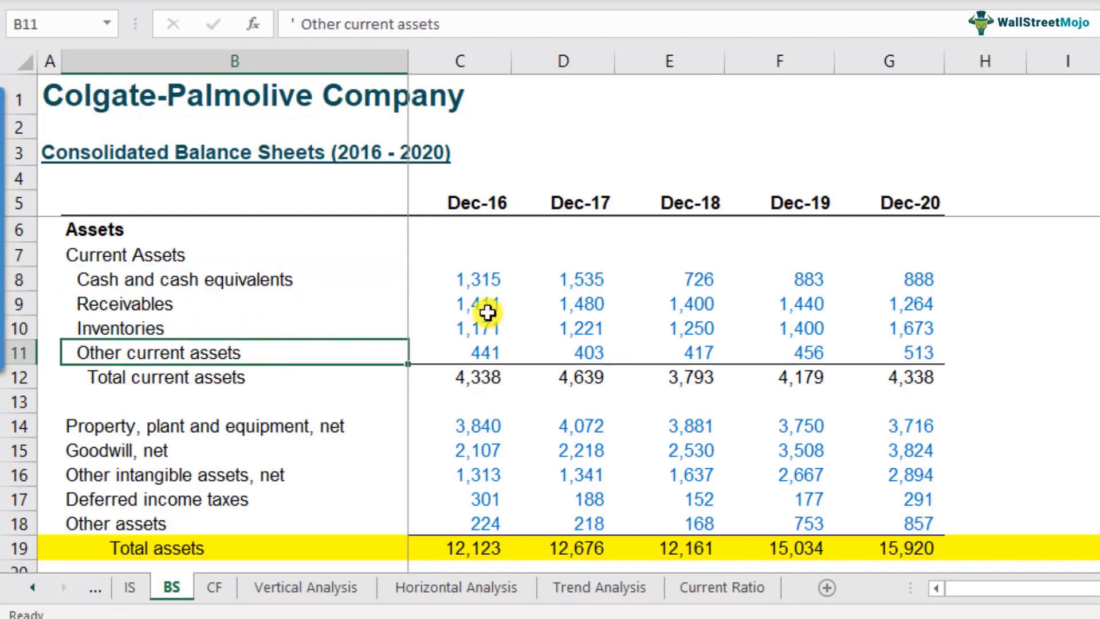
left_click(488, 382)
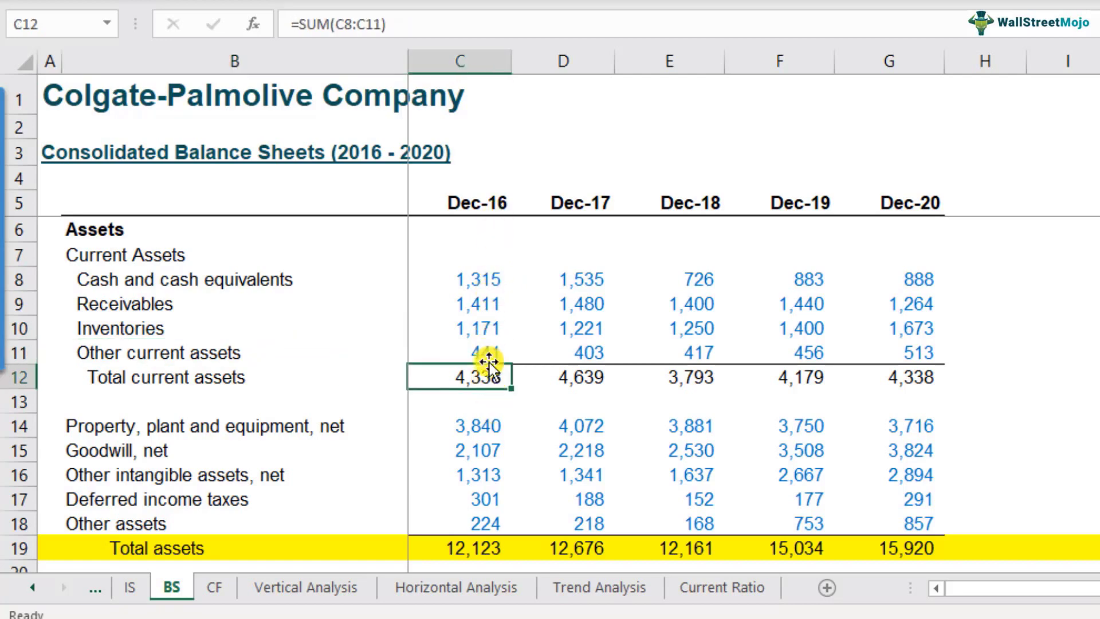
Review the items that make up total current liabilities, from notes and loans payable to other accruals
scroll(453, 419, "down", 3)
scroll(455, 419, "down", 2)
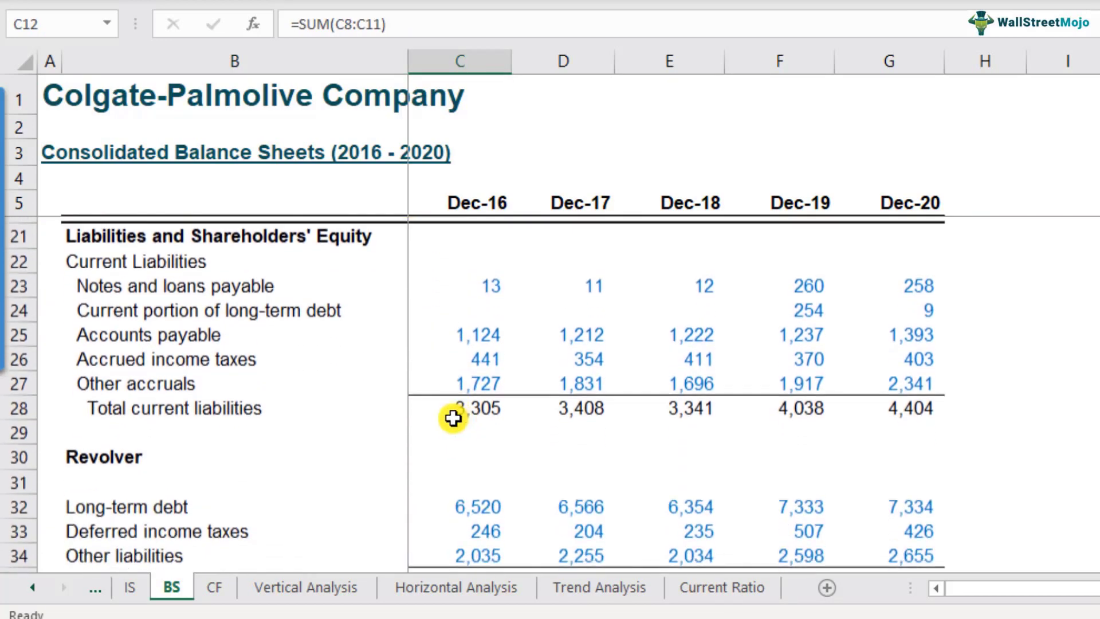
left_click_drag(229, 285, 230, 378)
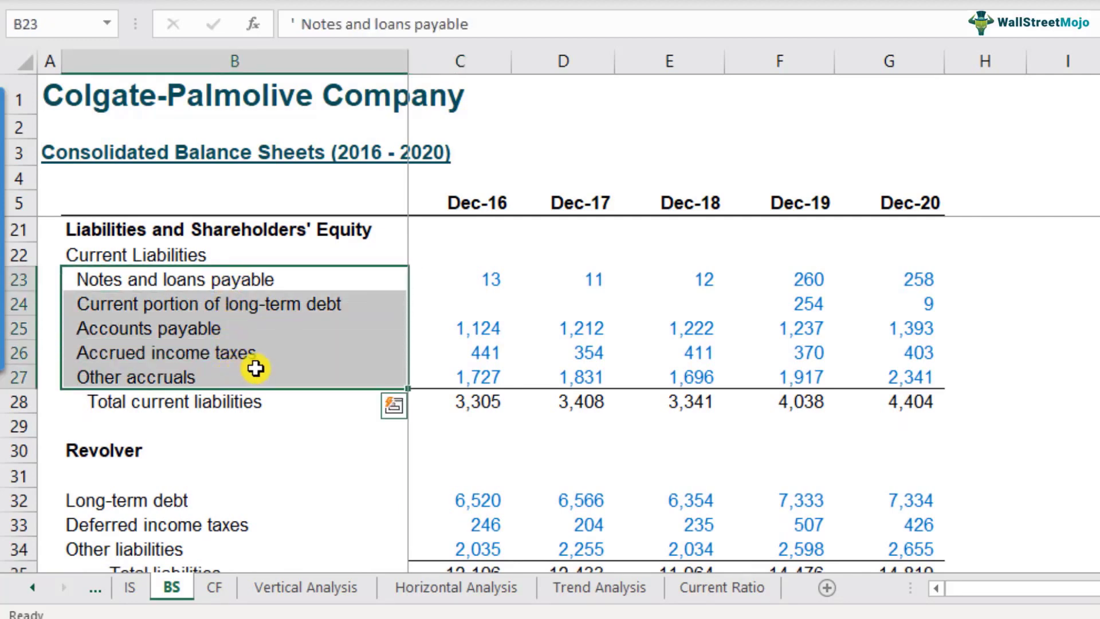
left_click(301, 285)
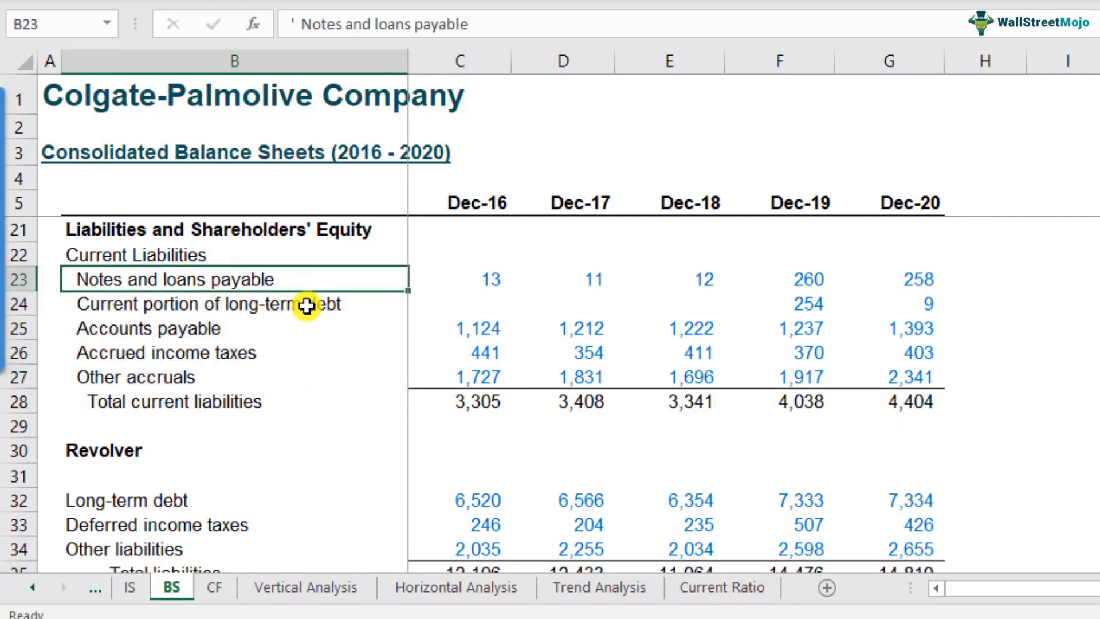
left_click(308, 307)
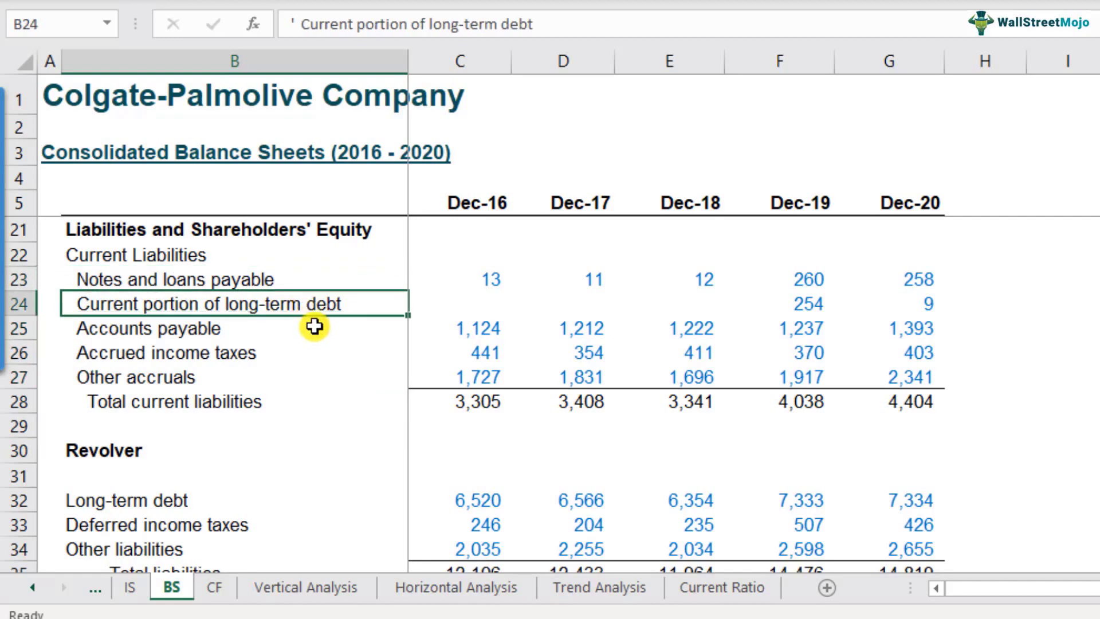
left_click(314, 327)
left_click(318, 353)
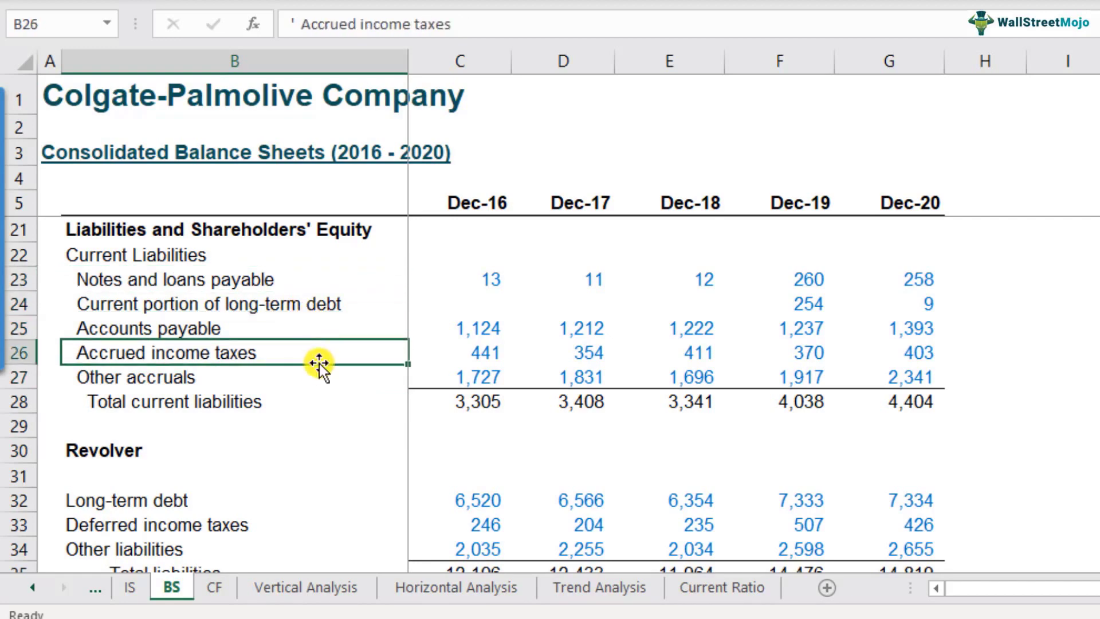
left_click(318, 376)
left_click_drag(295, 281, 292, 374)
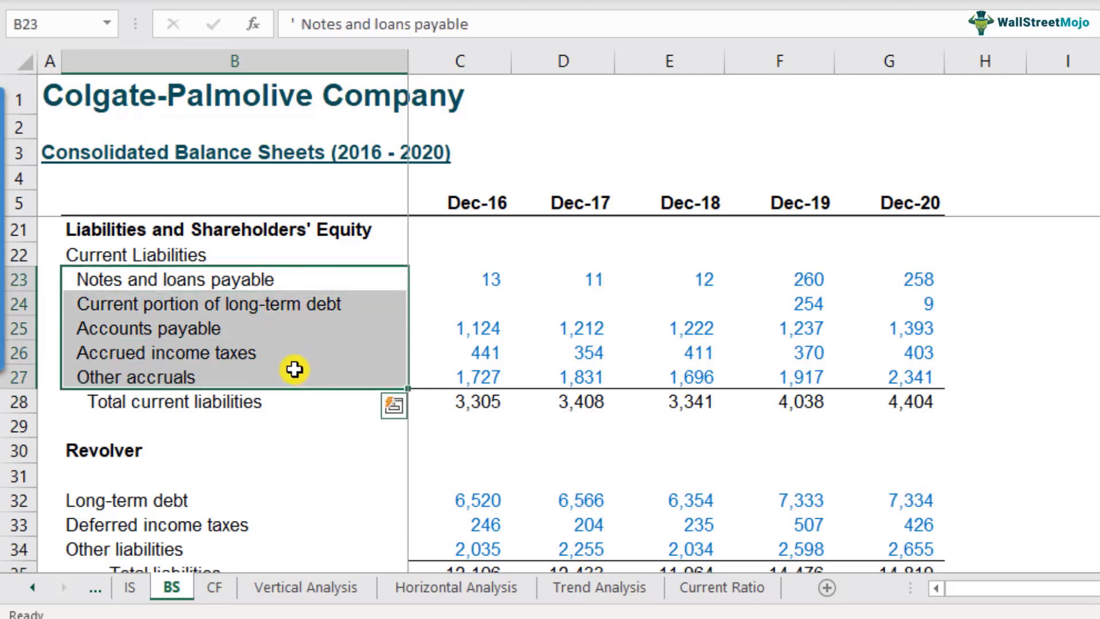
left_click(453, 401)
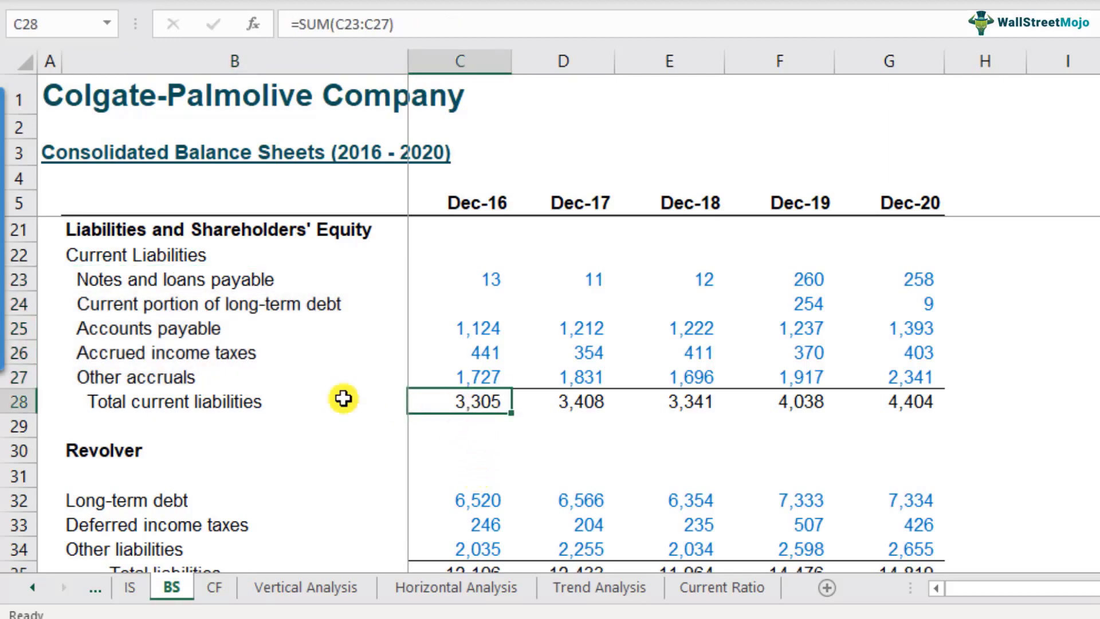
Calculate the Dec-16 current ratio in C98 under Solvency Ratios by dividing total current assets by total current liabilities with =C12/C28
scroll(165, 442, "down", 4)
scroll(164, 444, "down", 11)
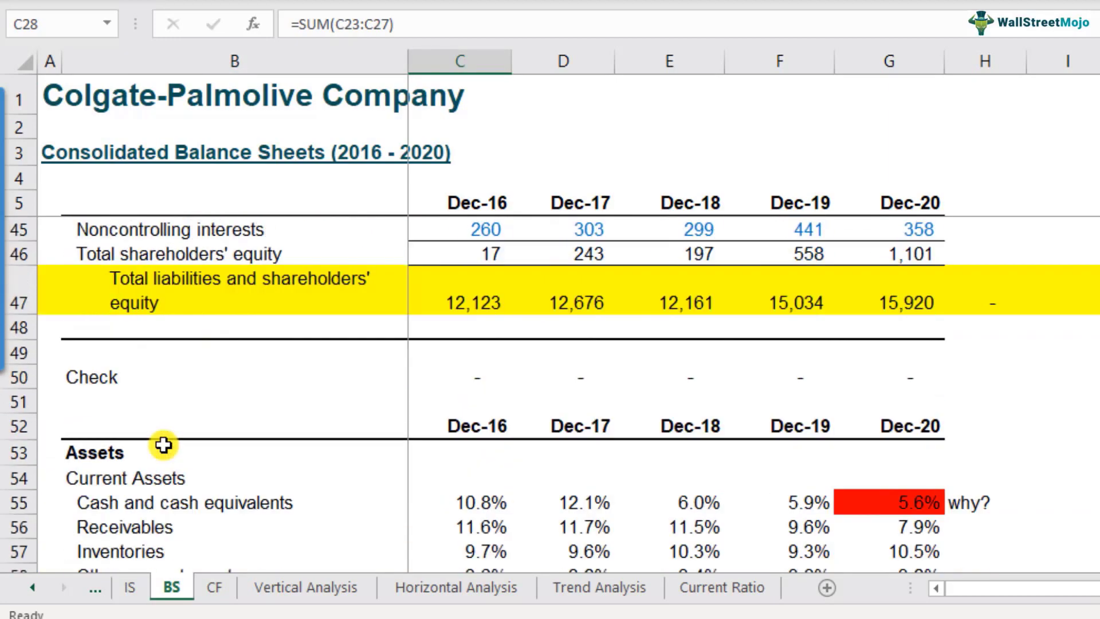
scroll(163, 444, "down", 8)
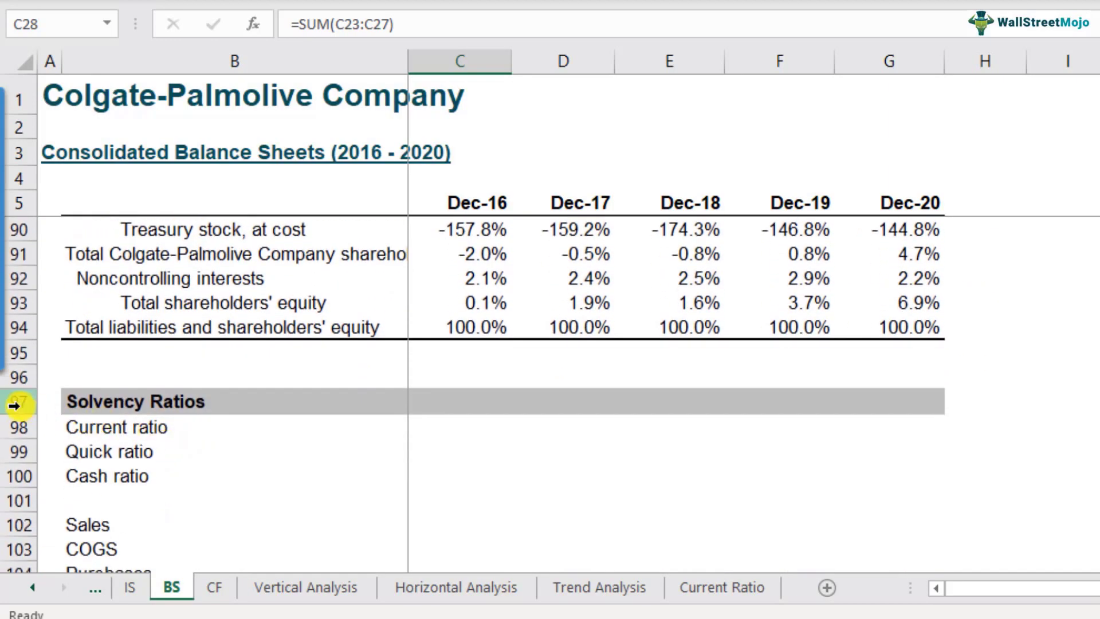
left_click(14, 405)
left_click(139, 424)
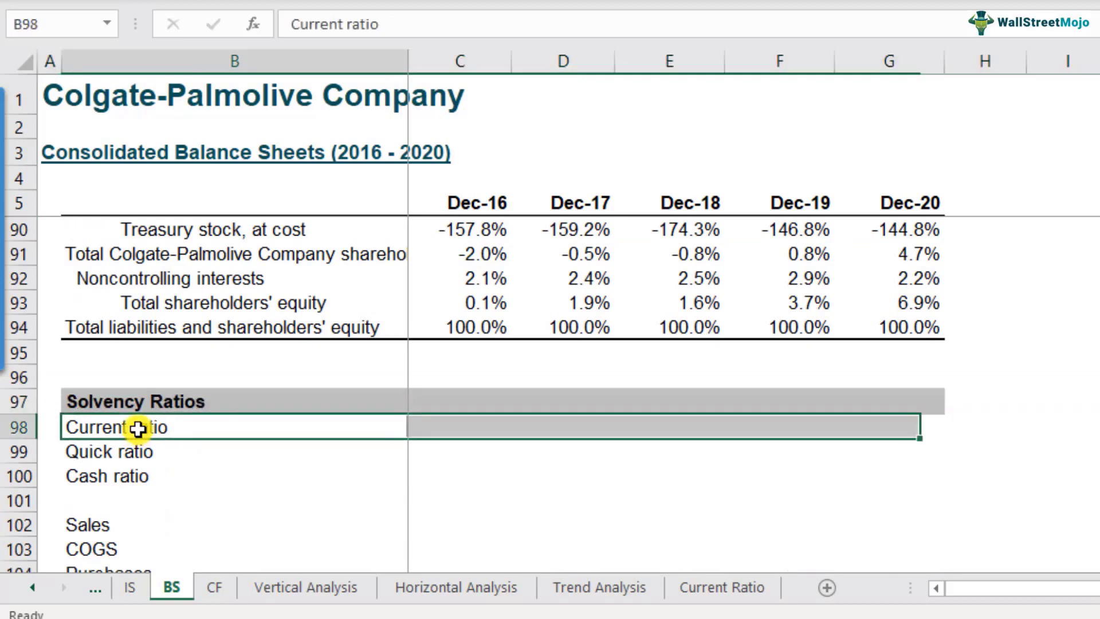
left_click(464, 432)
left_click(189, 427)
left_click(443, 434)
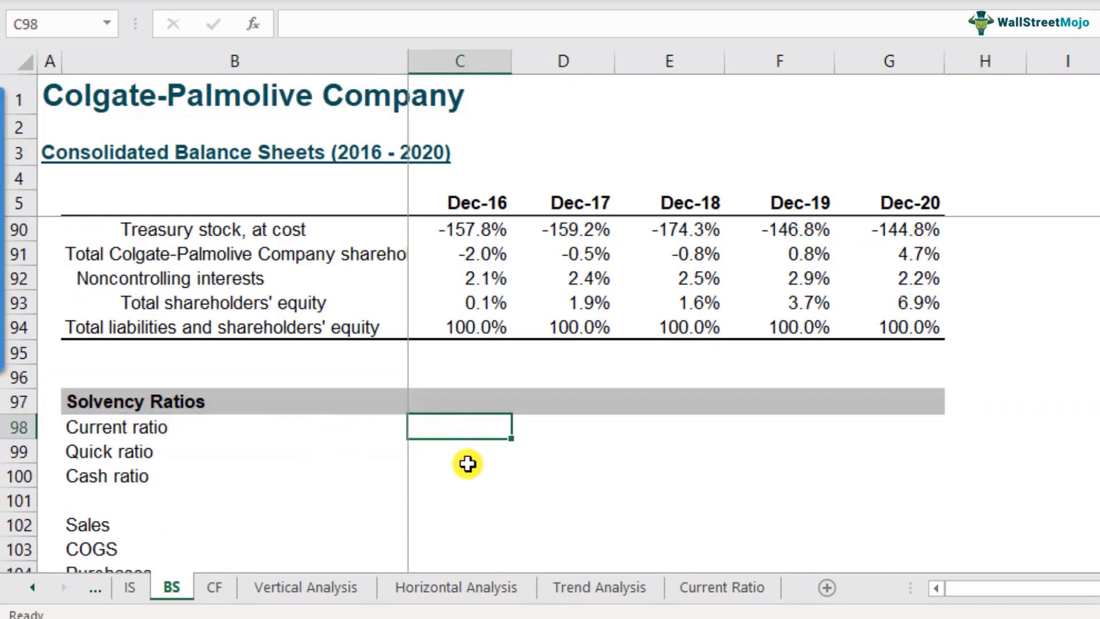
type("=")
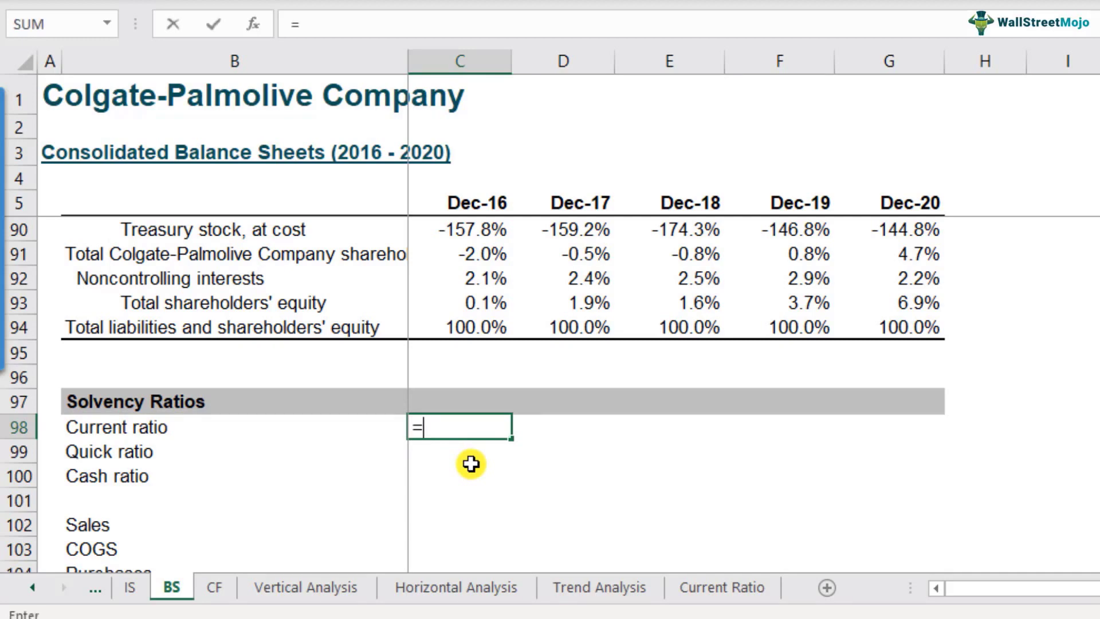
scroll(471, 463, "up", 20)
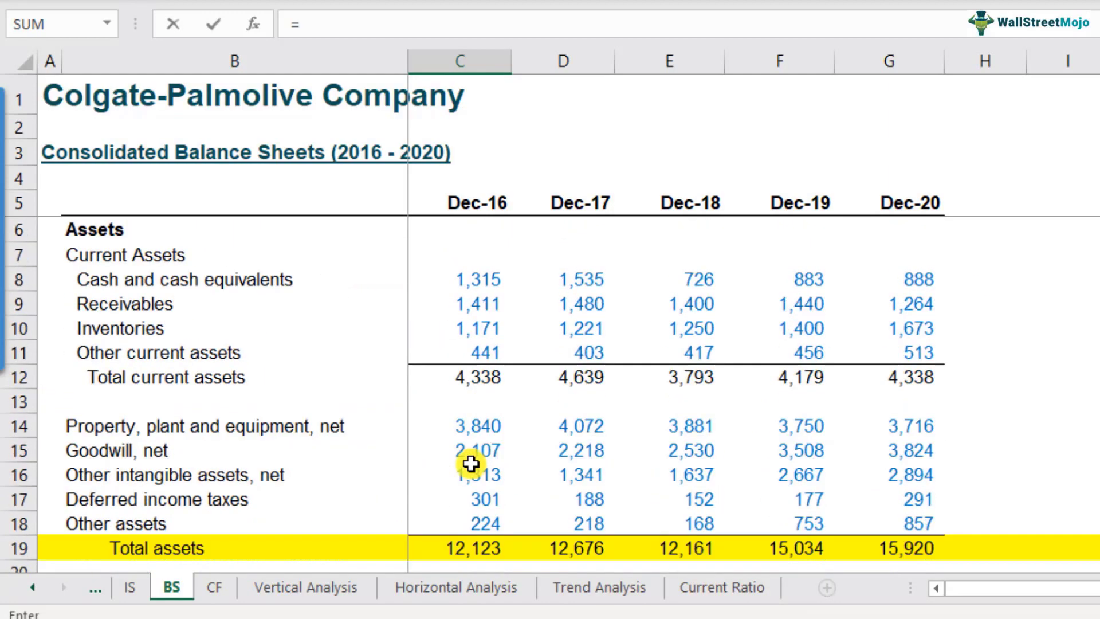
left_click(471, 377)
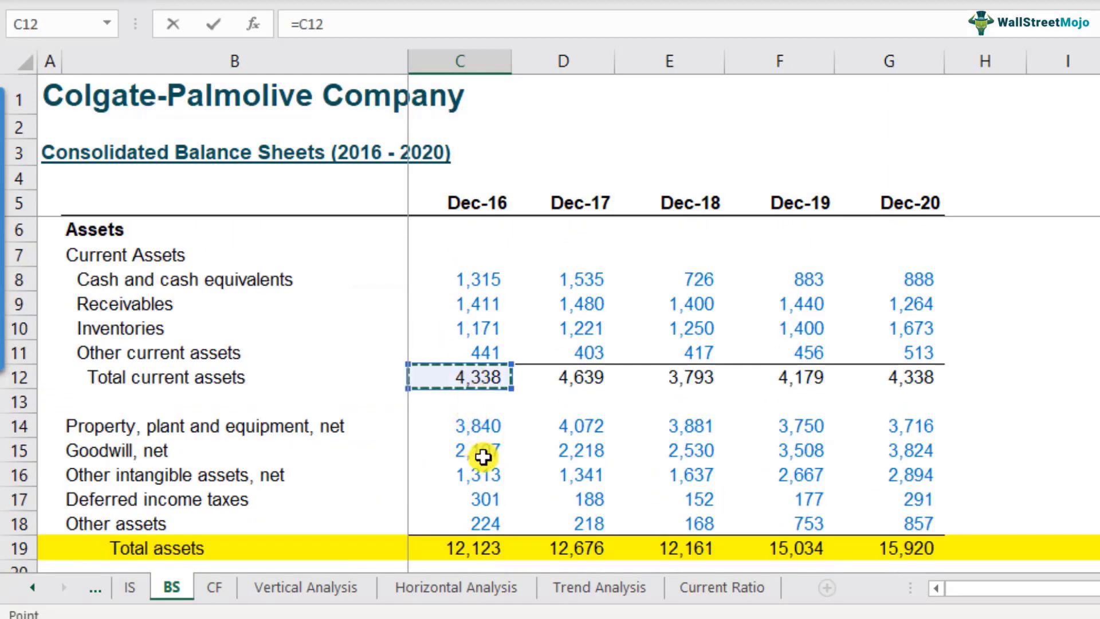
type("/")
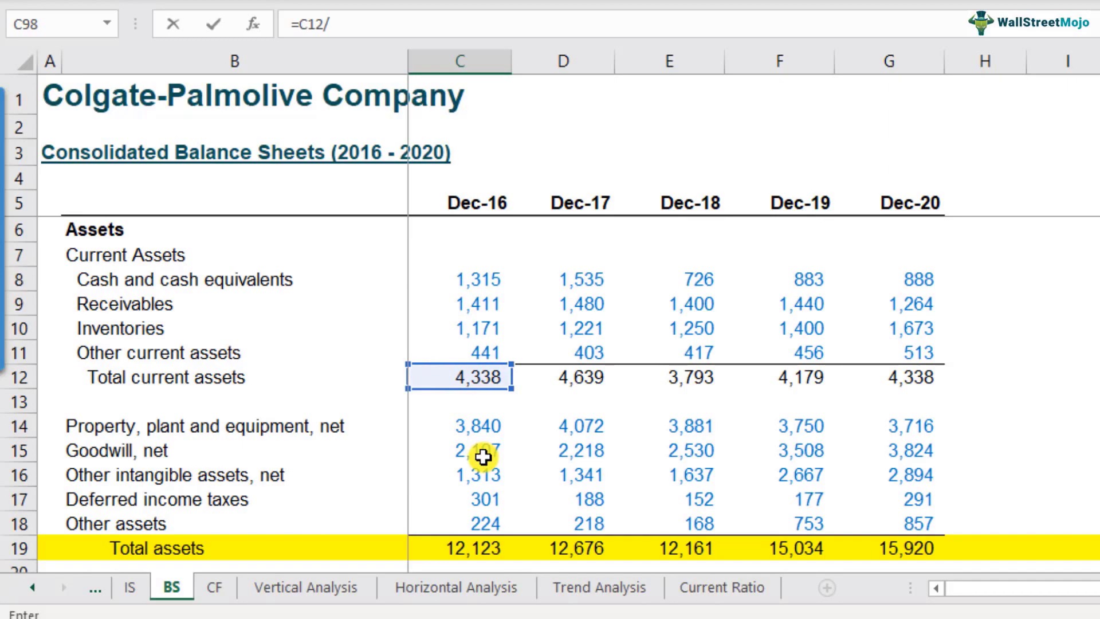
scroll(483, 456, "down", 5)
left_click(484, 404)
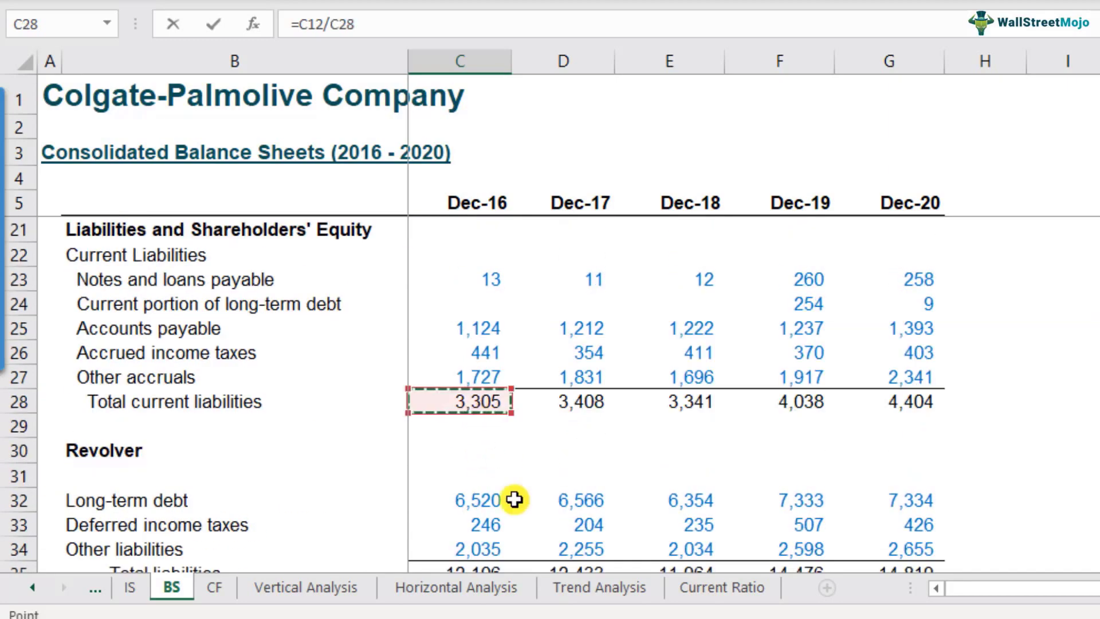
key("Return")
scroll(512, 497, "down", 2)
left_click(480, 381)
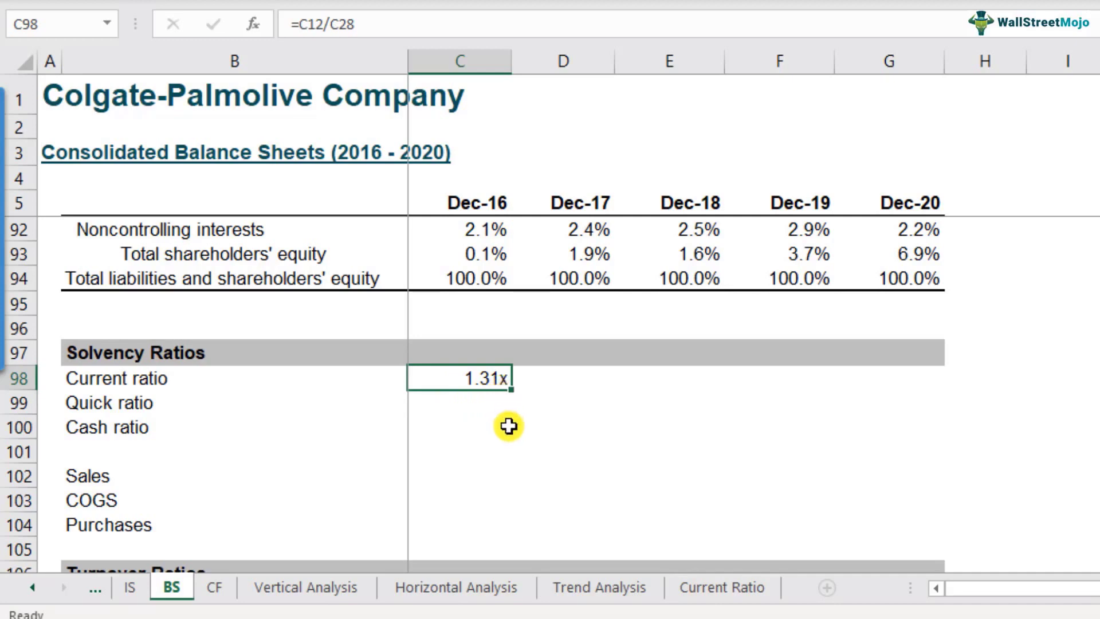
Copy the Dec-16 current ratio formula from C98 across row 98 to the Dec-17 through Dec-20 columns
key("F2")
key("Escape")
key("ctrl+c")
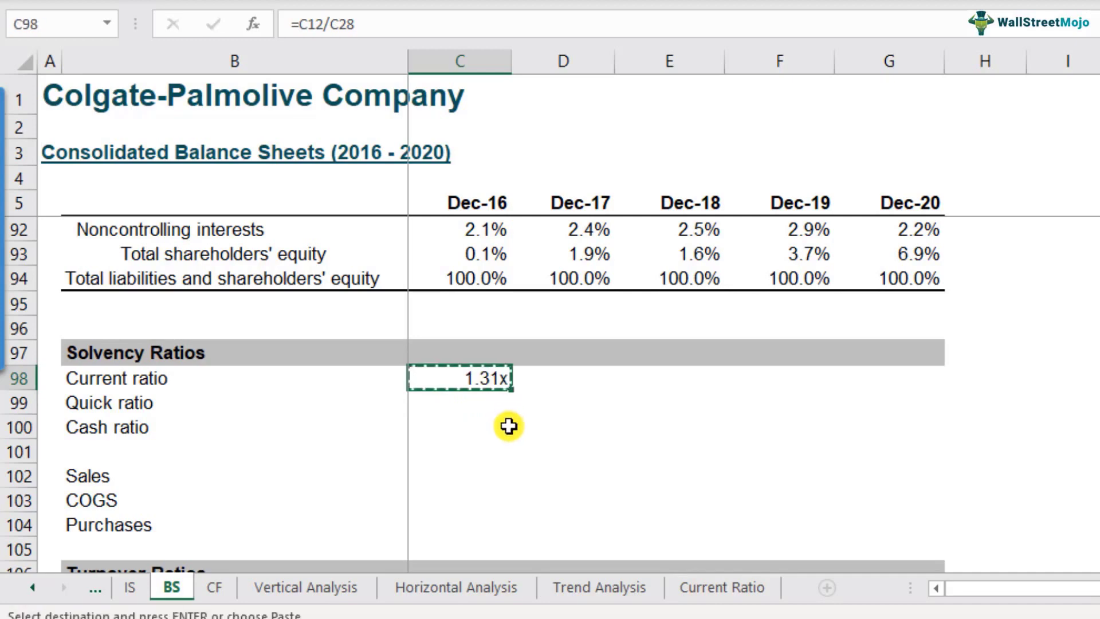
key("shift+Right")
key("shift+Right")
key("shift+Right")
key("shift+Right")
key("ctrl+v")
key("Down")
Check the current ratio formulas in row 98 for each year through Dec-20
key("Up")
key("F2")
key("Tab")
key("F2")
key("Escape")
key("Right")
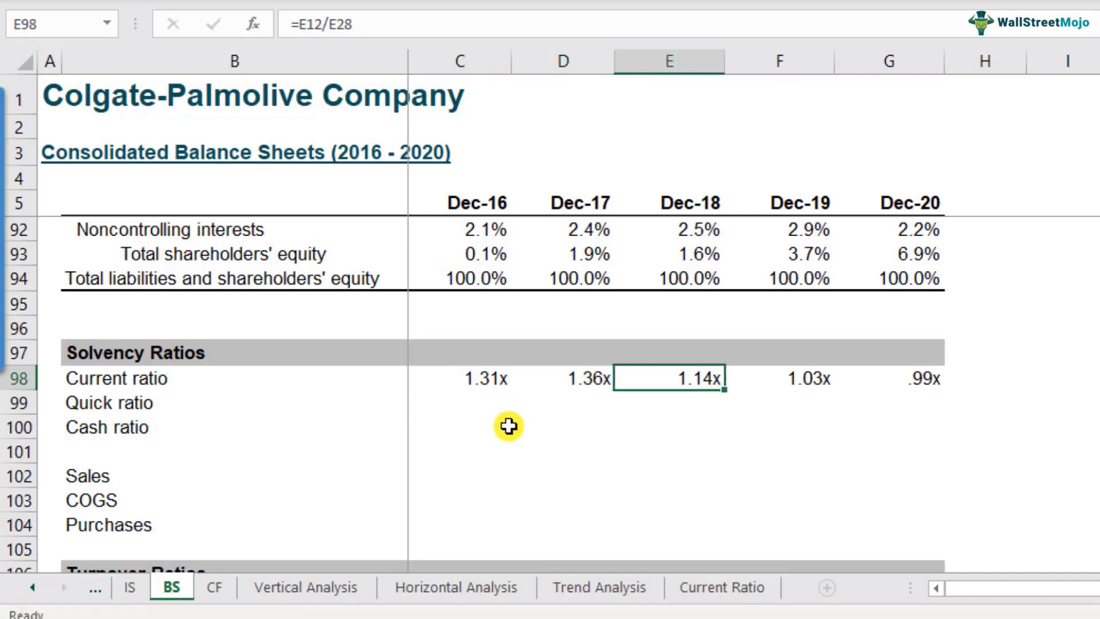
key("F2")
key("Escape")
key("Right")
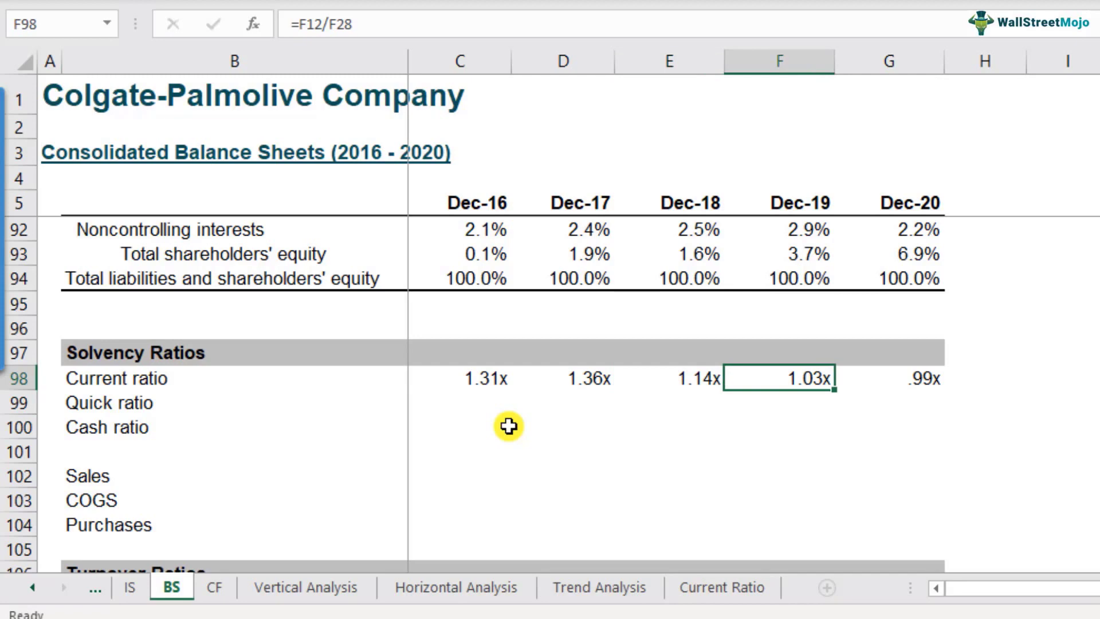
key("F2")
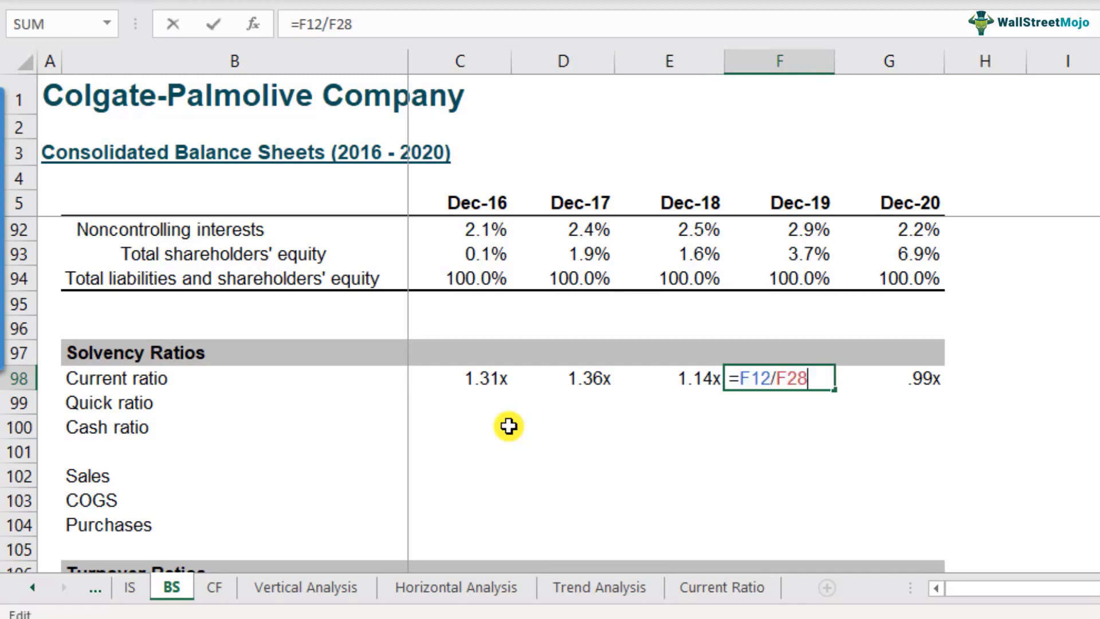
key("Escape")
key("Right")
key("Left")
key("Right")
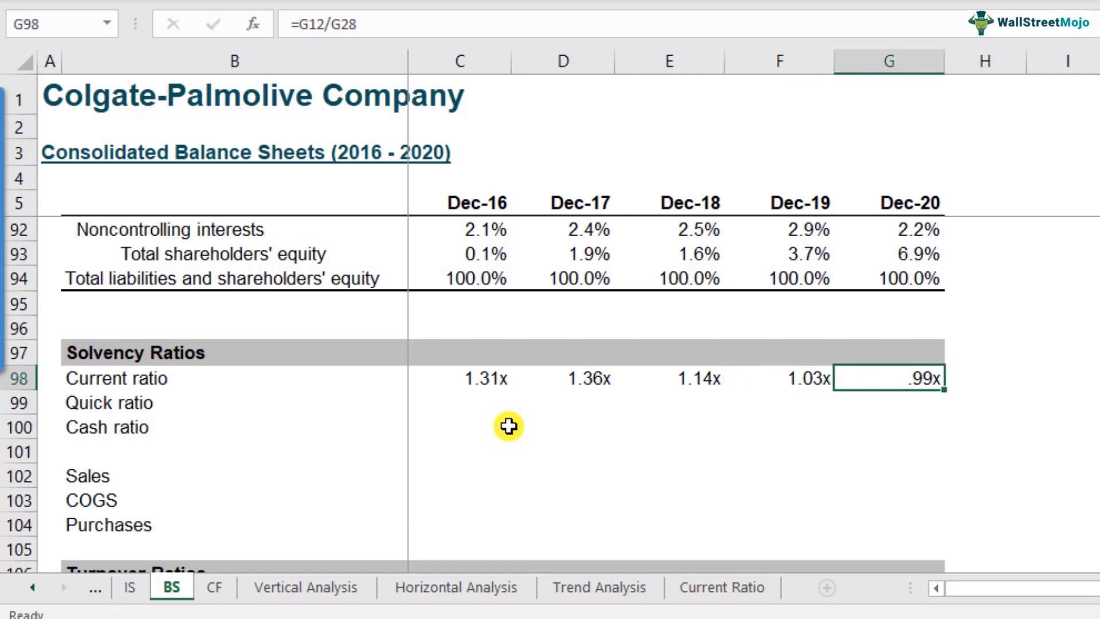
Compare the current ratios year by year from Dec-16 to Dec-20
key("Left")
key("Left")
key("Left")
key("Left")
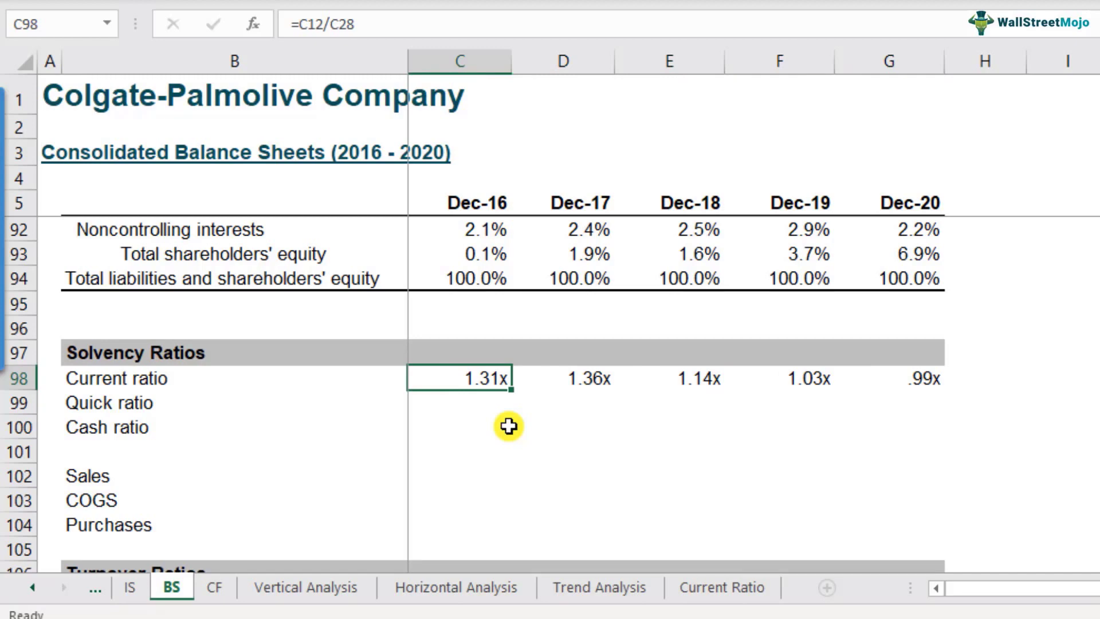
key("Right")
key("Right")
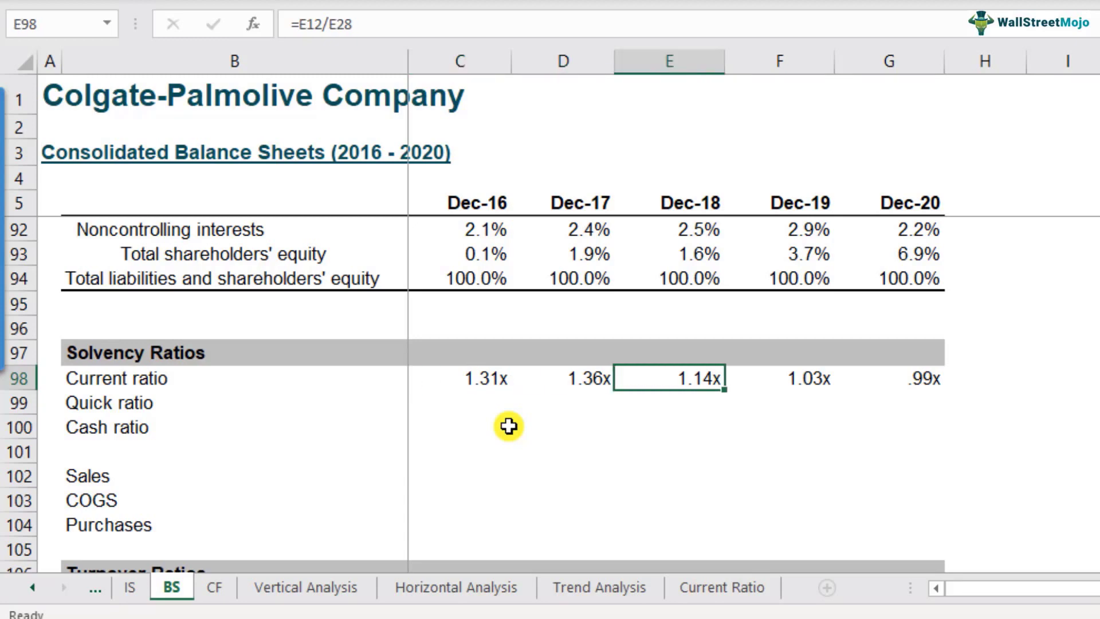
key("Right")
key("Right")
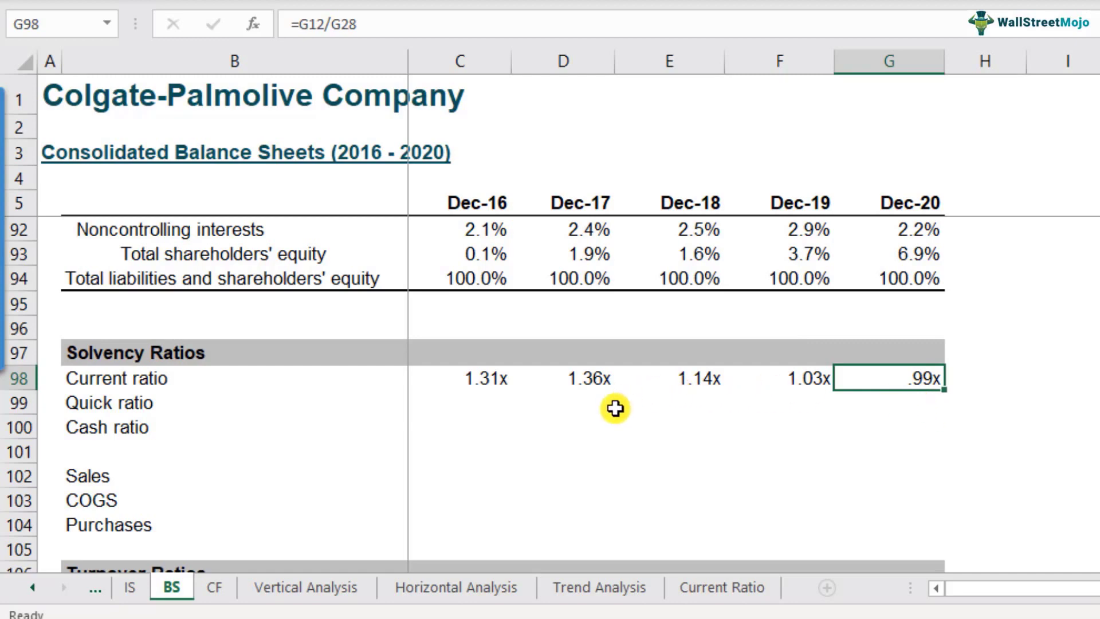
Review the current asset items from cash and cash equivalents to other current assets, including their Dec-16 amounts
scroll(614, 376, "up", 11)
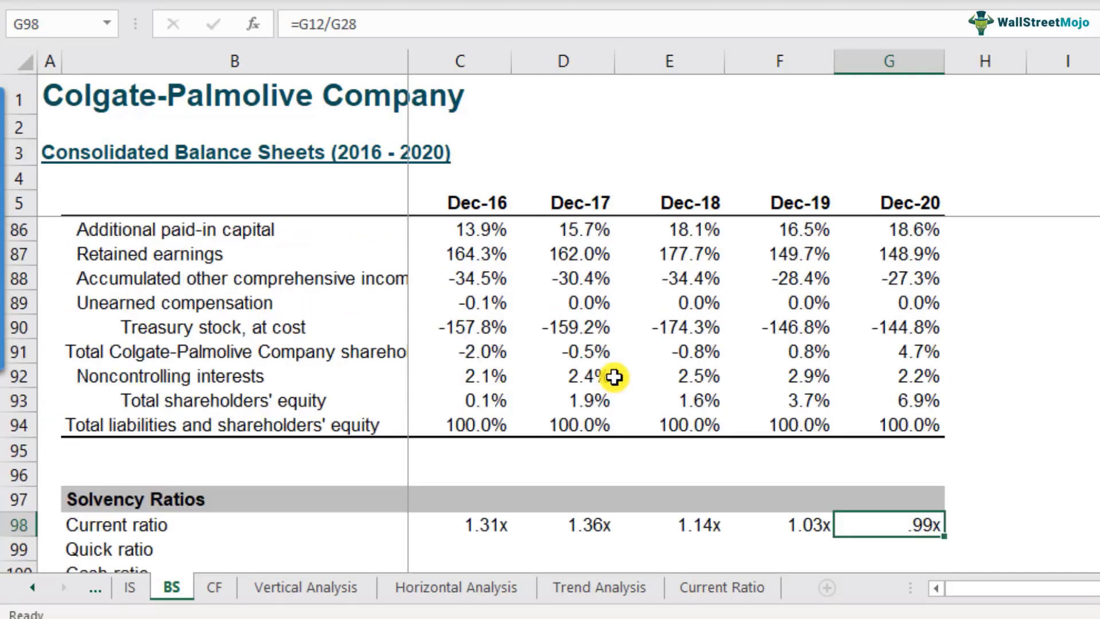
scroll(614, 376, "up", 18)
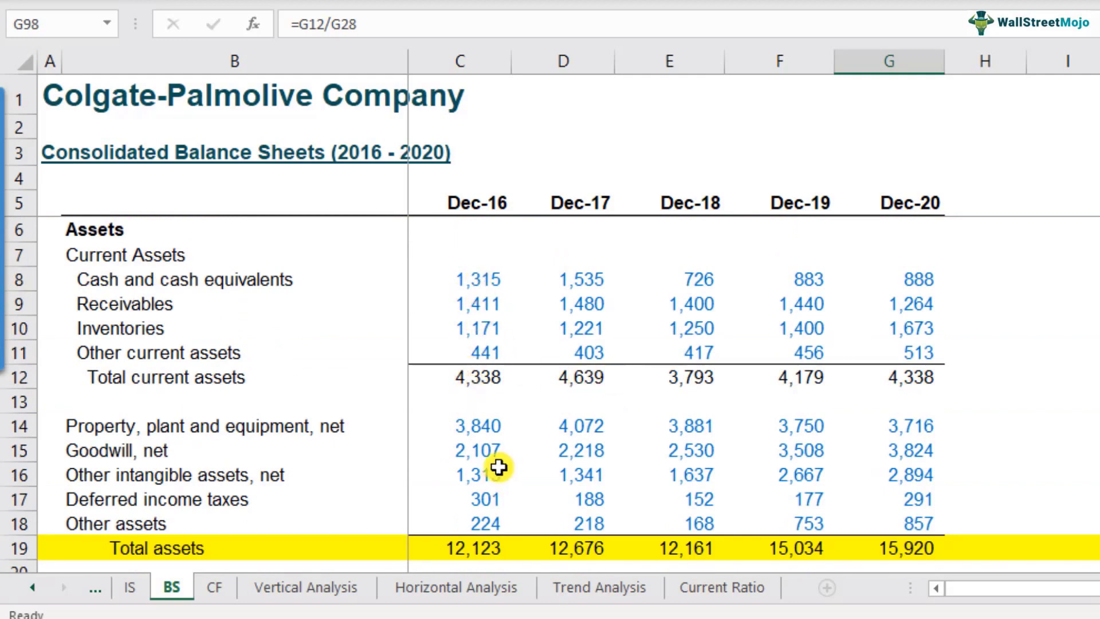
left_click(459, 285)
left_click(241, 287)
left_click(228, 309)
left_click(218, 327)
left_click_drag(217, 351, 223, 285)
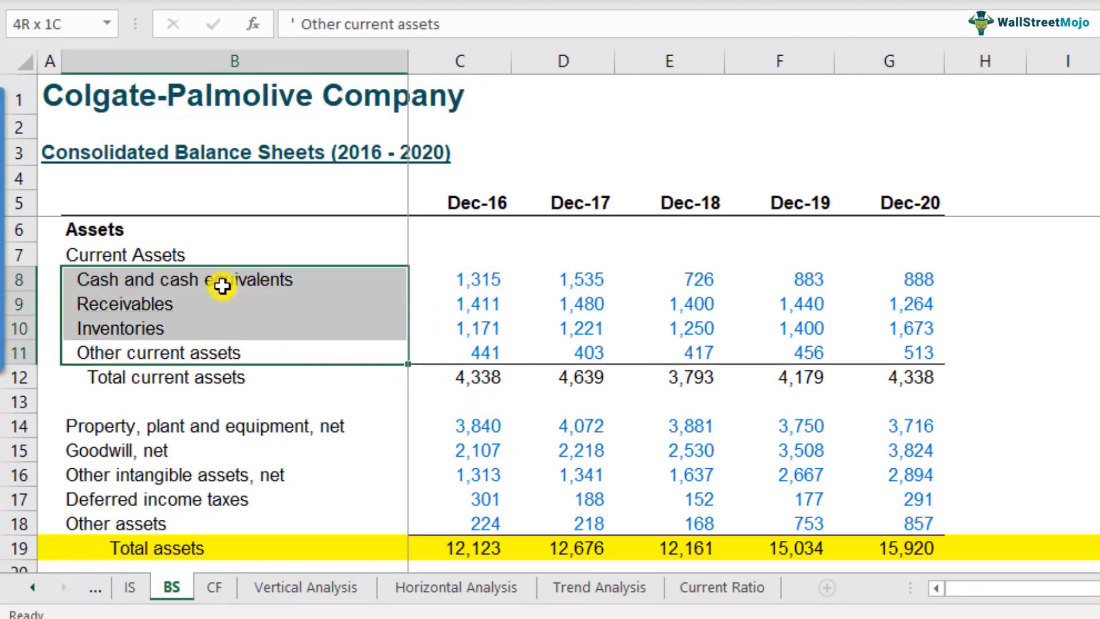
left_click_drag(494, 281, 482, 352)
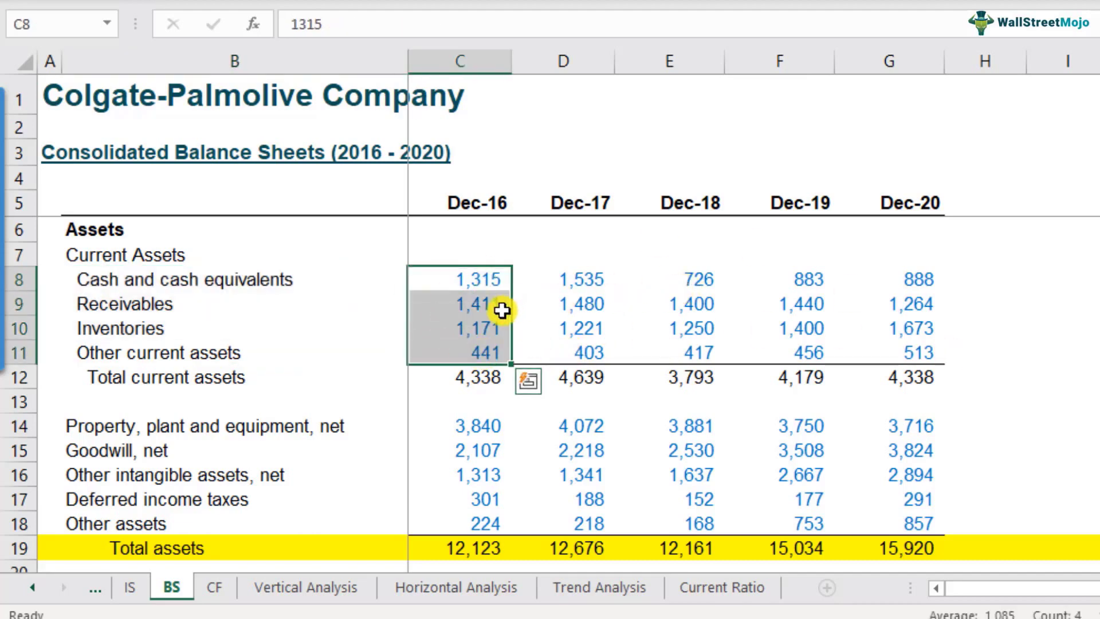
Highlight the Dec-18 to Dec-20 cash and cash equivalents figures in E8:G8 with a yellow fill
left_click(484, 286)
left_click(290, 282)
left_click(452, 282)
left_click(599, 285)
left_click_drag(664, 286, 878, 280)
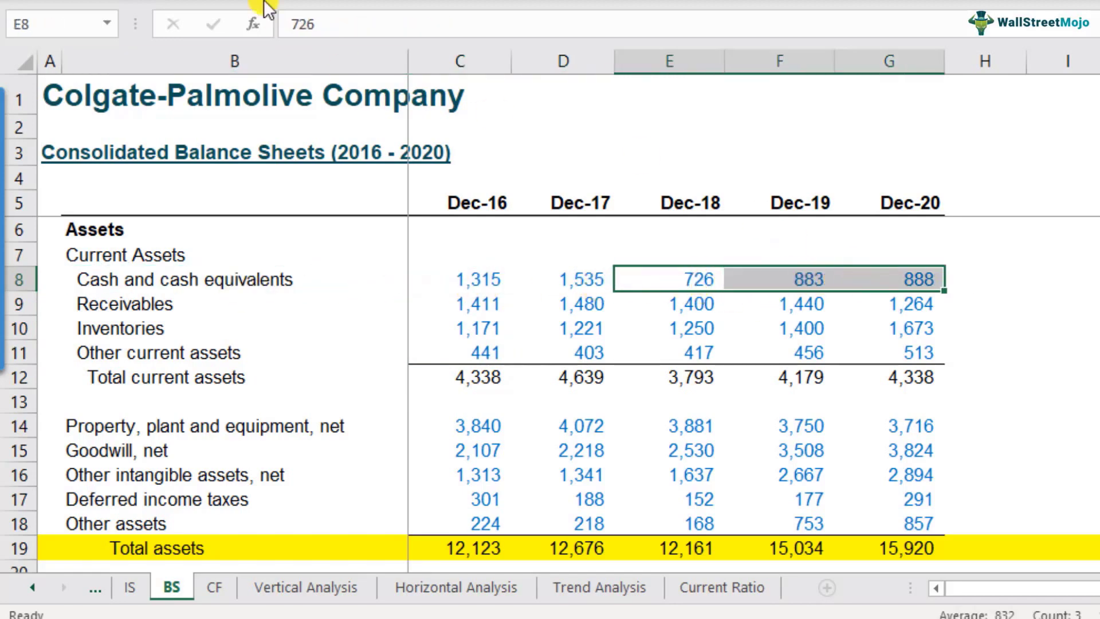
left_click(283, 3)
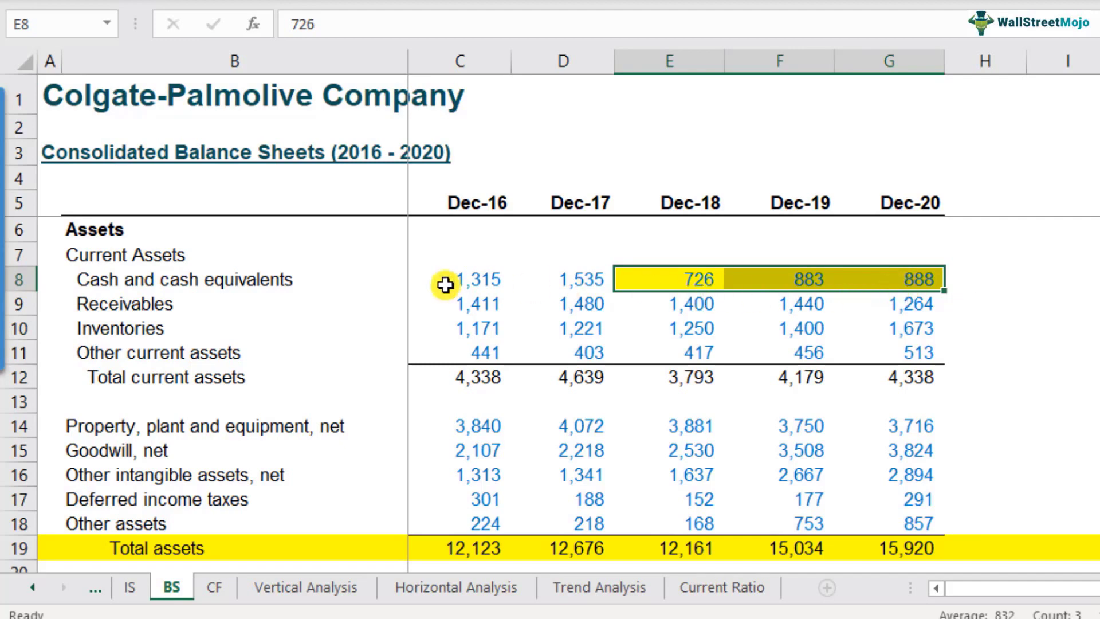
Compare cash and receivables across the years and highlight the Dec-20 receivables in G9 with a yellow fill
left_click(485, 288)
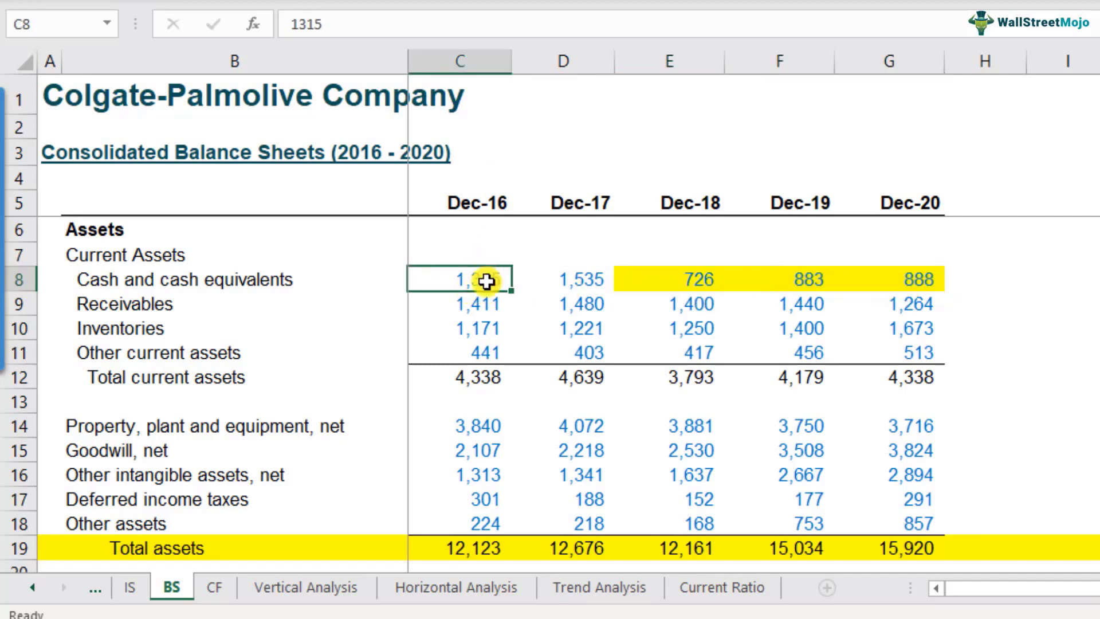
left_click_drag(733, 283, 911, 279)
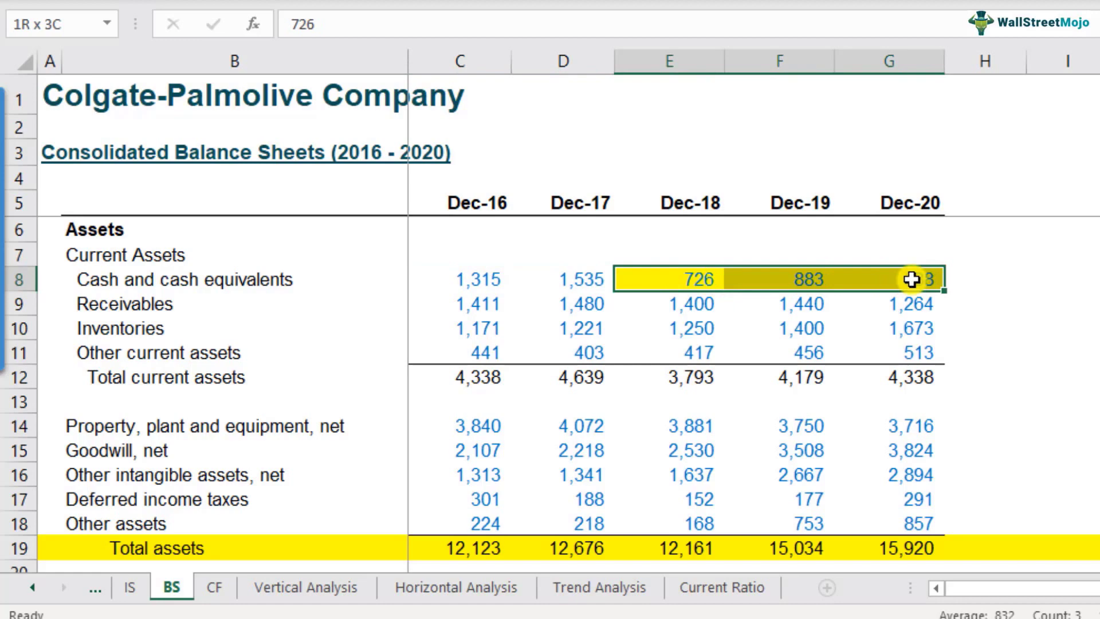
left_click_drag(911, 279, 911, 279)
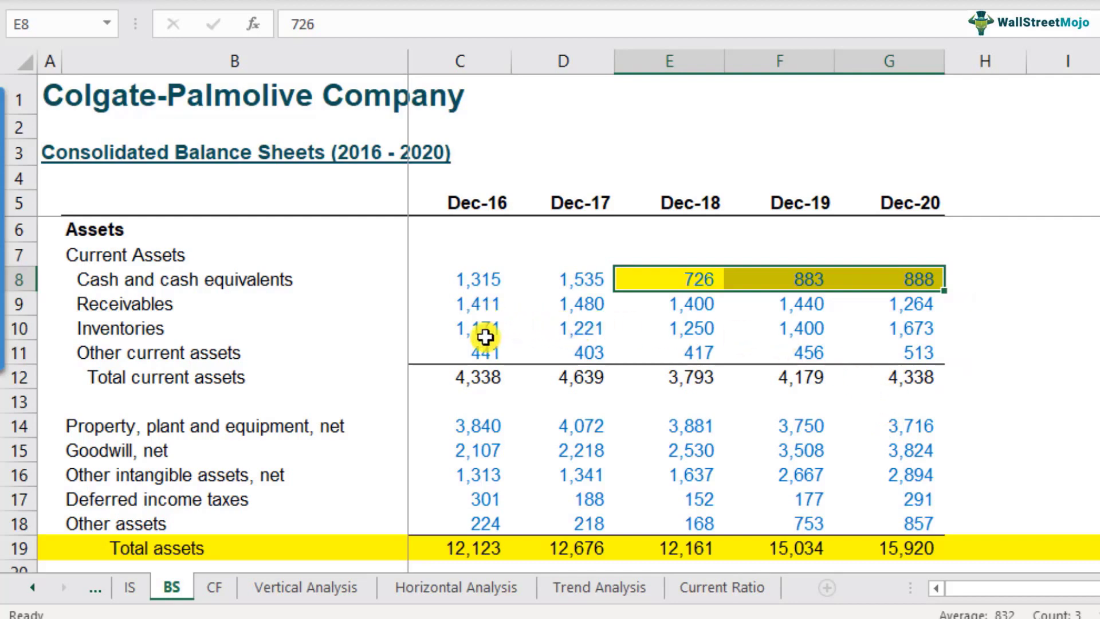
left_click(475, 307)
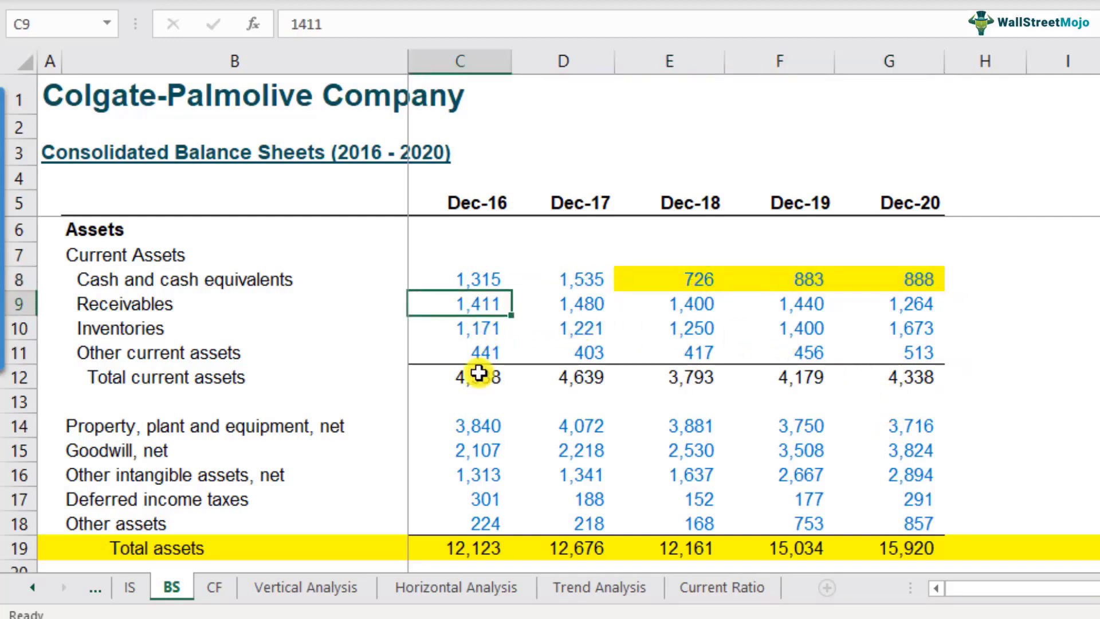
left_click(932, 308)
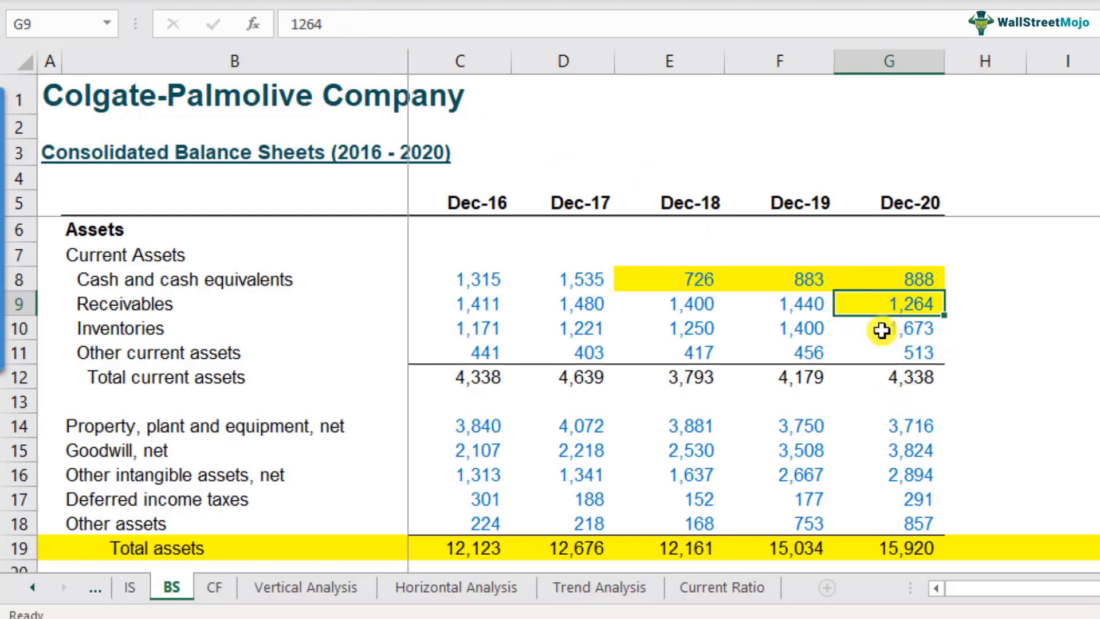
left_click_drag(702, 281, 901, 305)
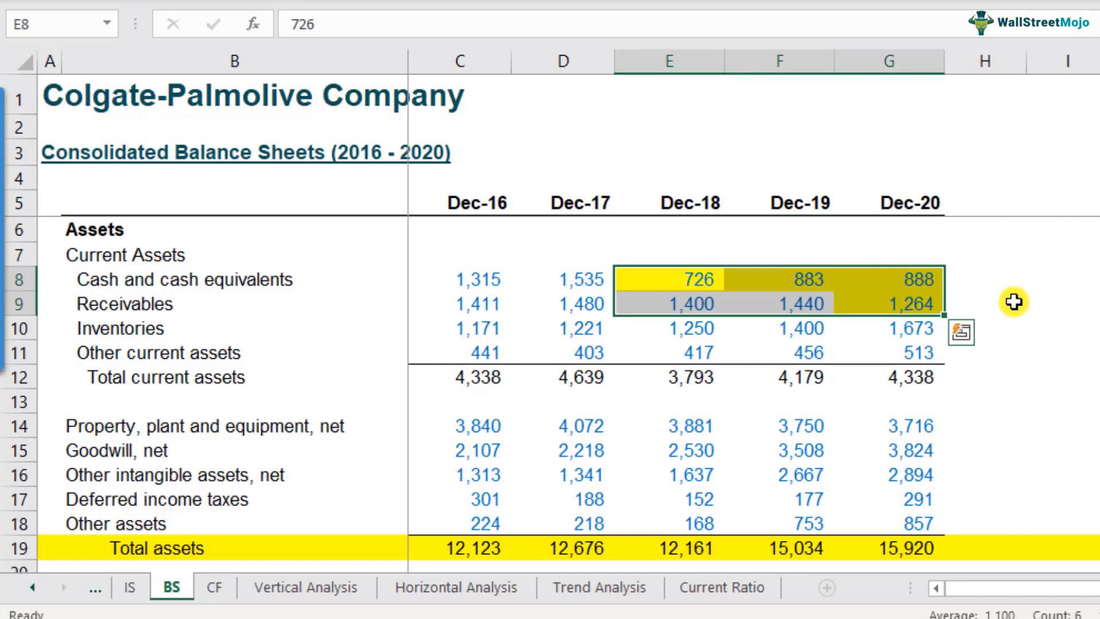
Highlight the Dec-19 and Dec-20 figures for other accruals (F27:G27) and accounts payable (F25:G25) with a yellow fill
scroll(1015, 302, "down", 4)
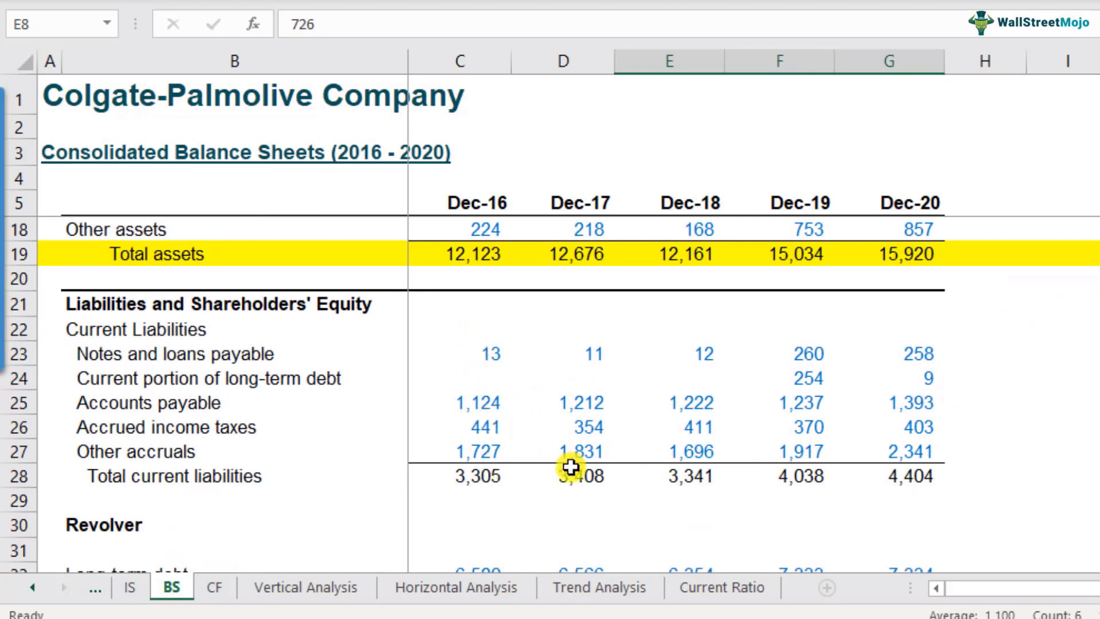
left_click(490, 360)
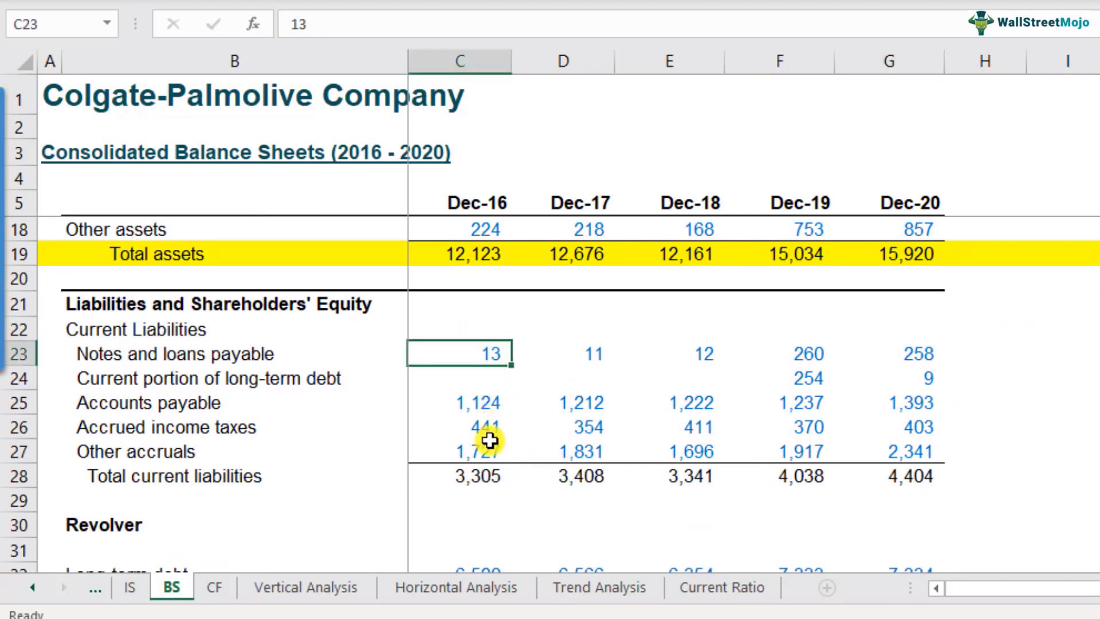
left_click(278, 461)
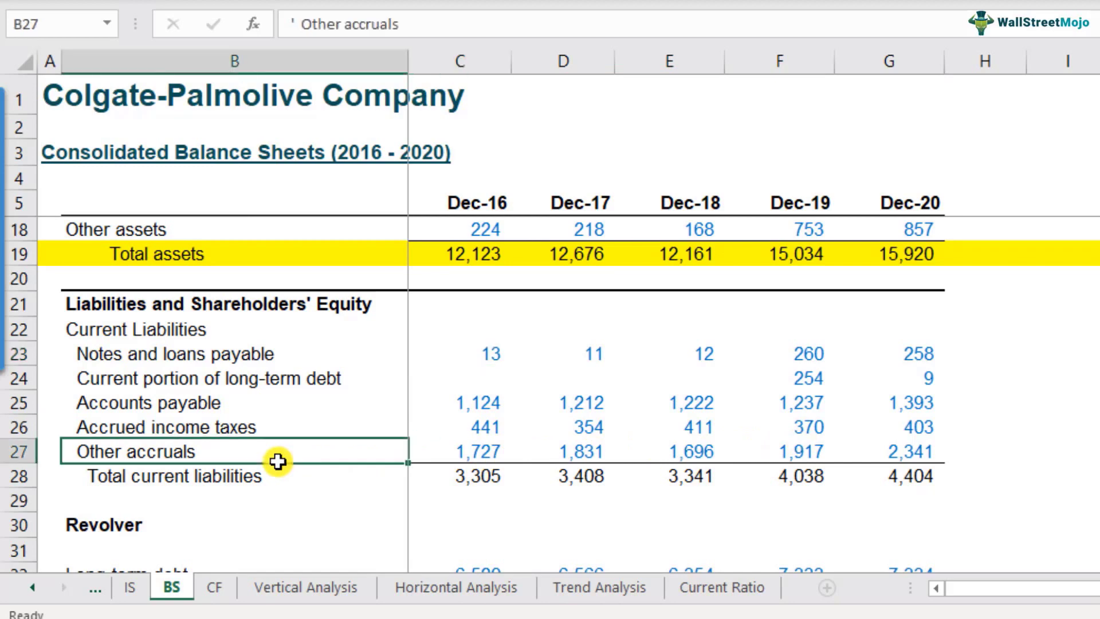
left_click(855, 456)
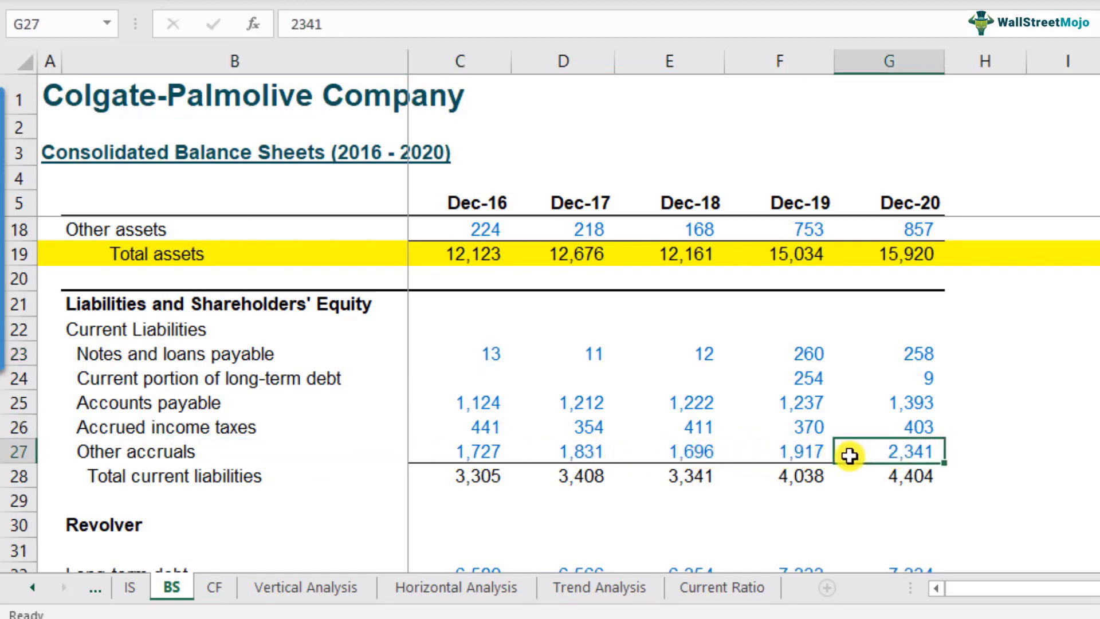
left_click_drag(788, 451, 891, 452)
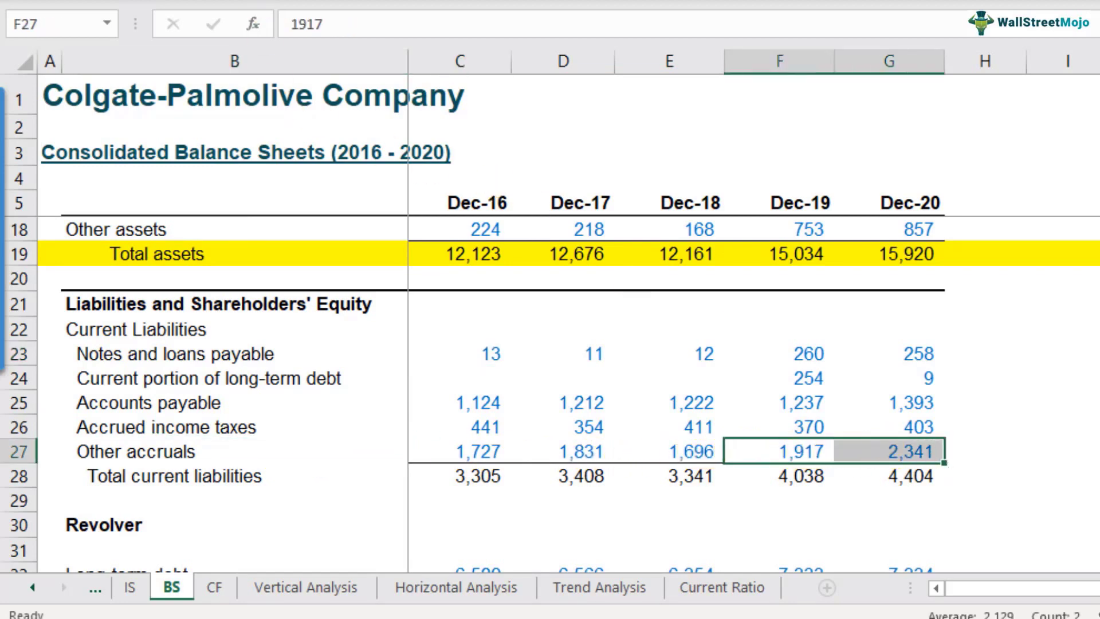
key("alt+h")
key("h")
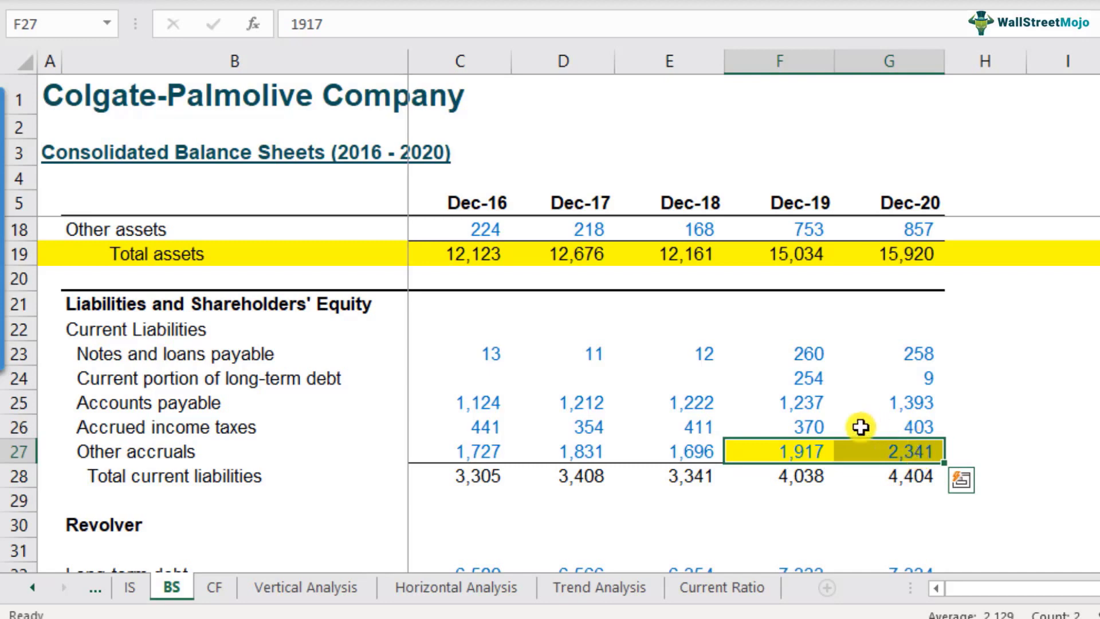
left_click_drag(808, 406, 843, 407)
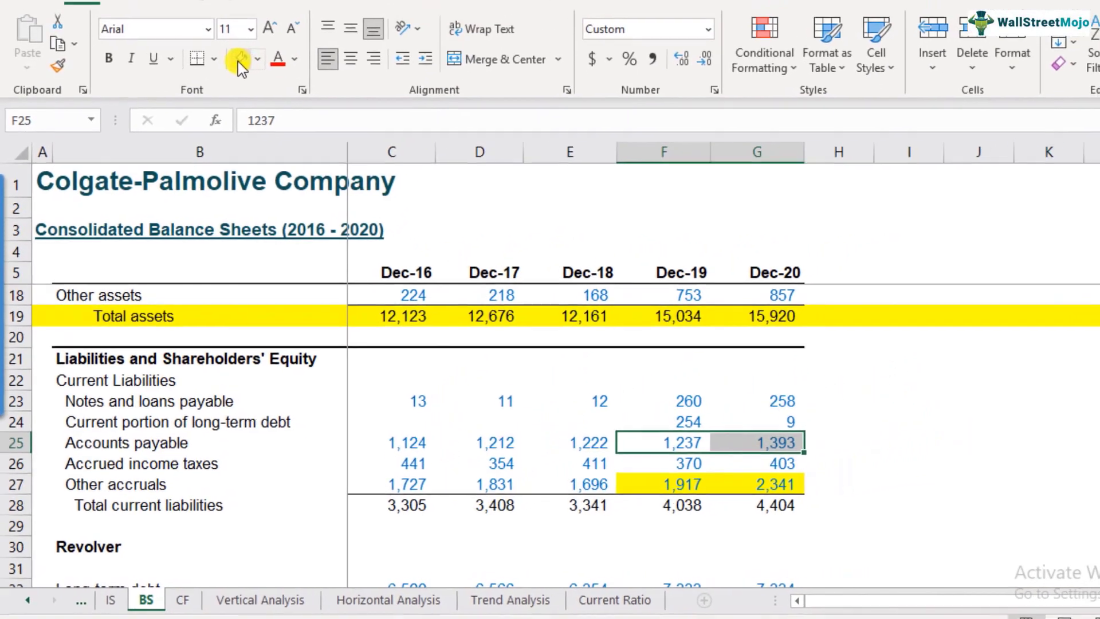
left_click(275, 0)
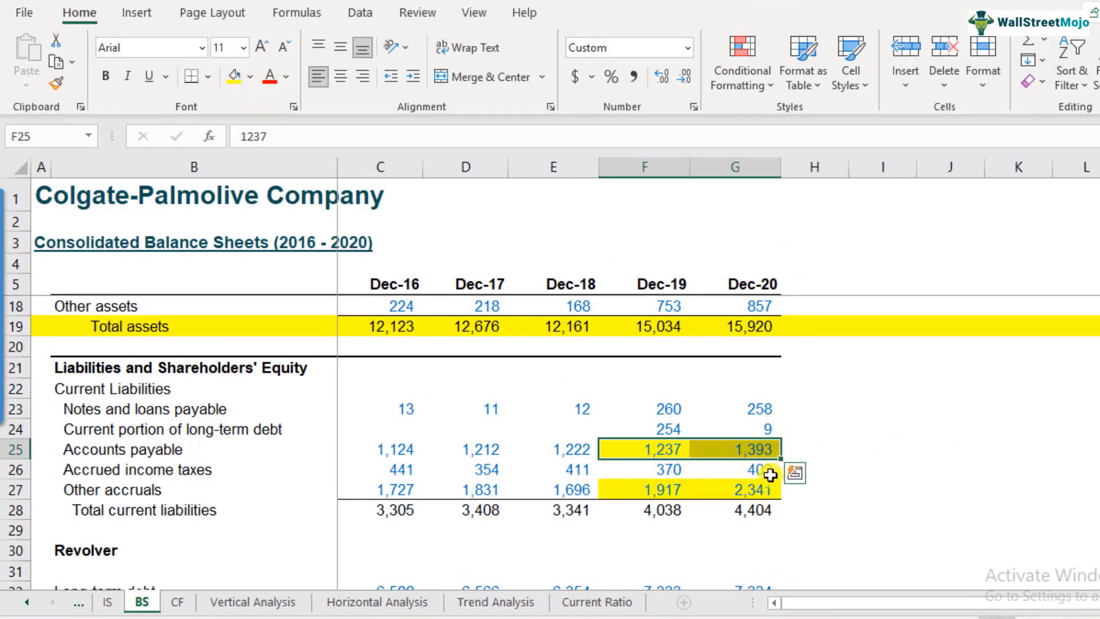
Return to the Solvency Ratios section and examine the current ratio row through Dec-20
scroll(727, 491, "up", 1)
scroll(727, 491, "down", 15)
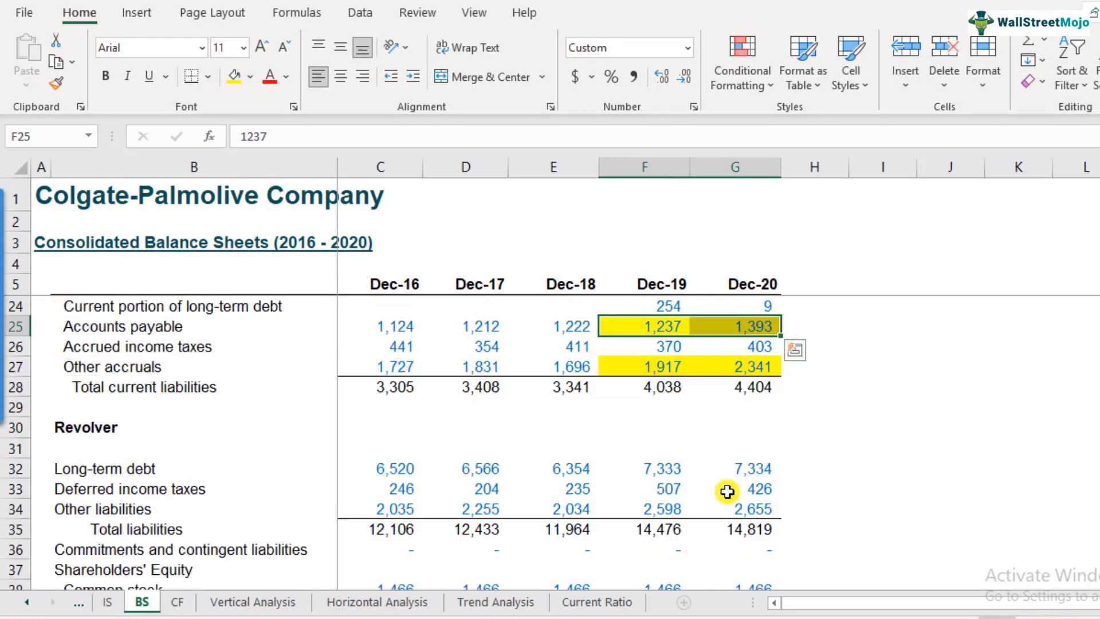
scroll(727, 491, "down", 13)
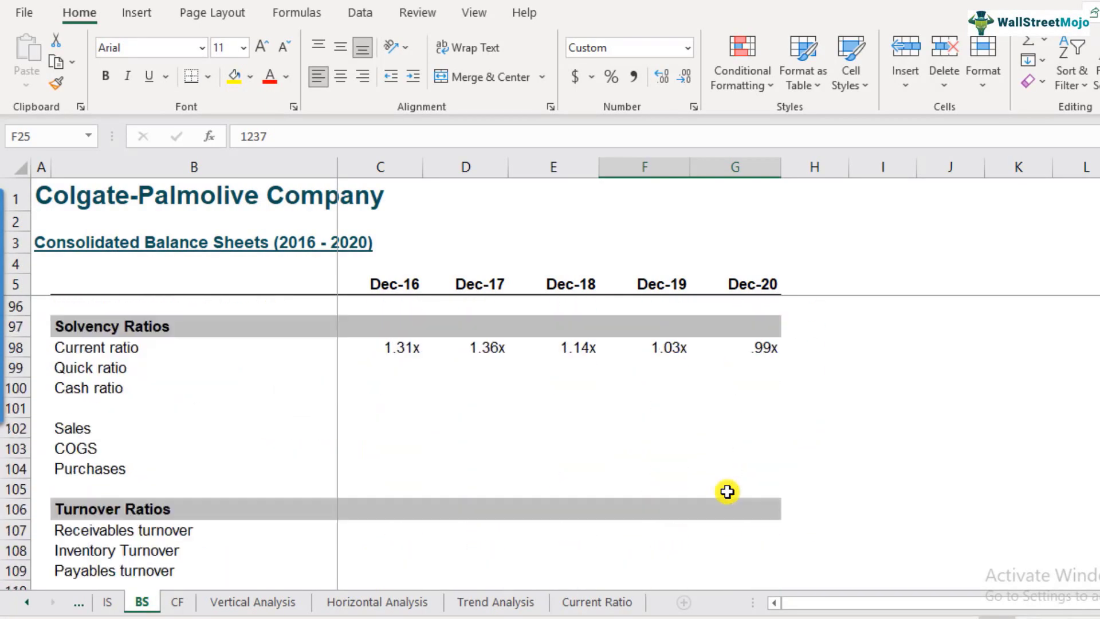
scroll(727, 490, "up", 1)
scroll(572, 401, "up", 1)
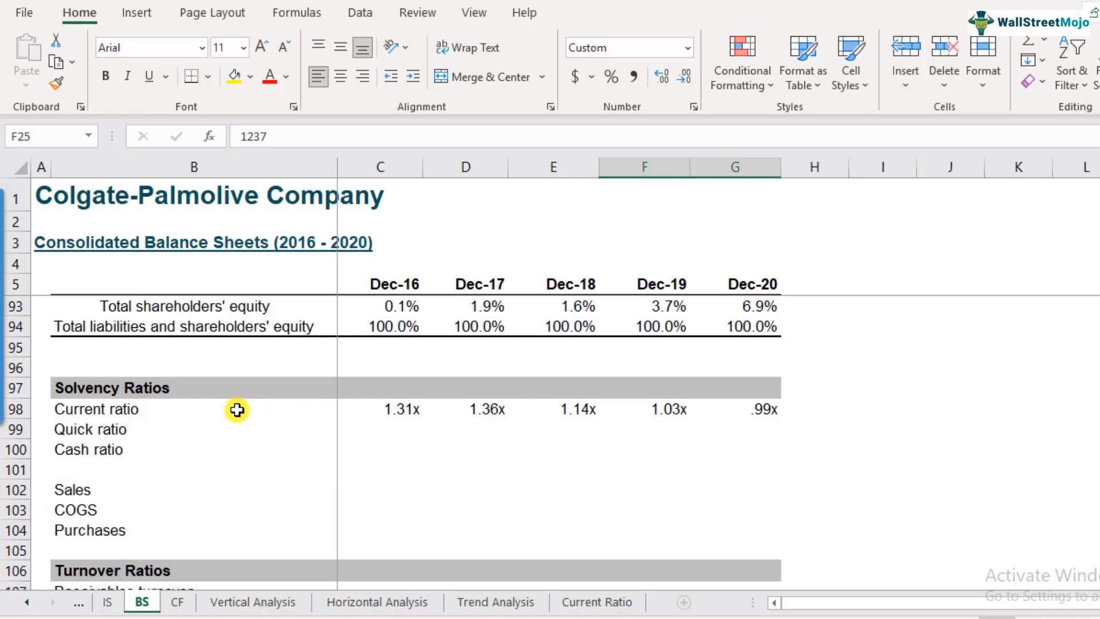
left_click(764, 412)
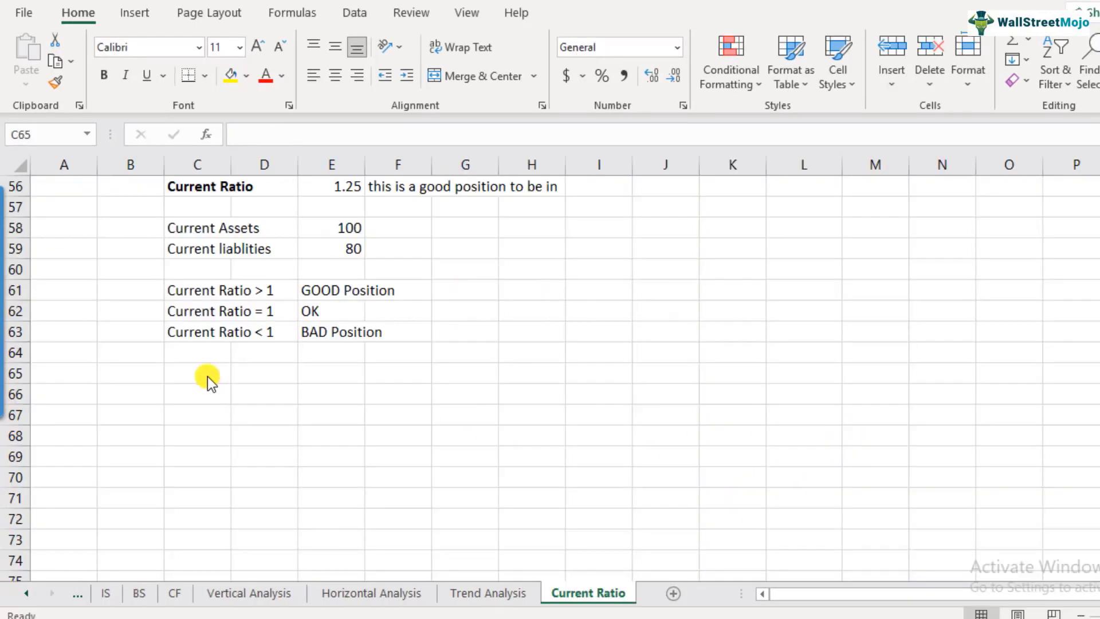
Add the bold heading "Limitations" in C65 of the Current Ratio sheet
left_click(217, 377)
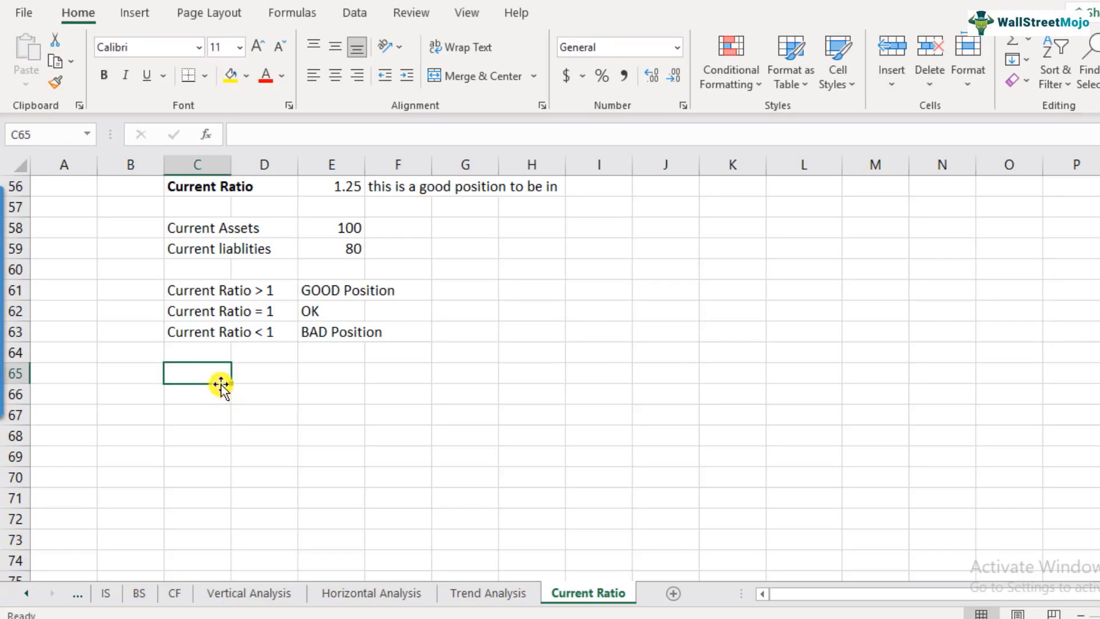
type("Limitation")
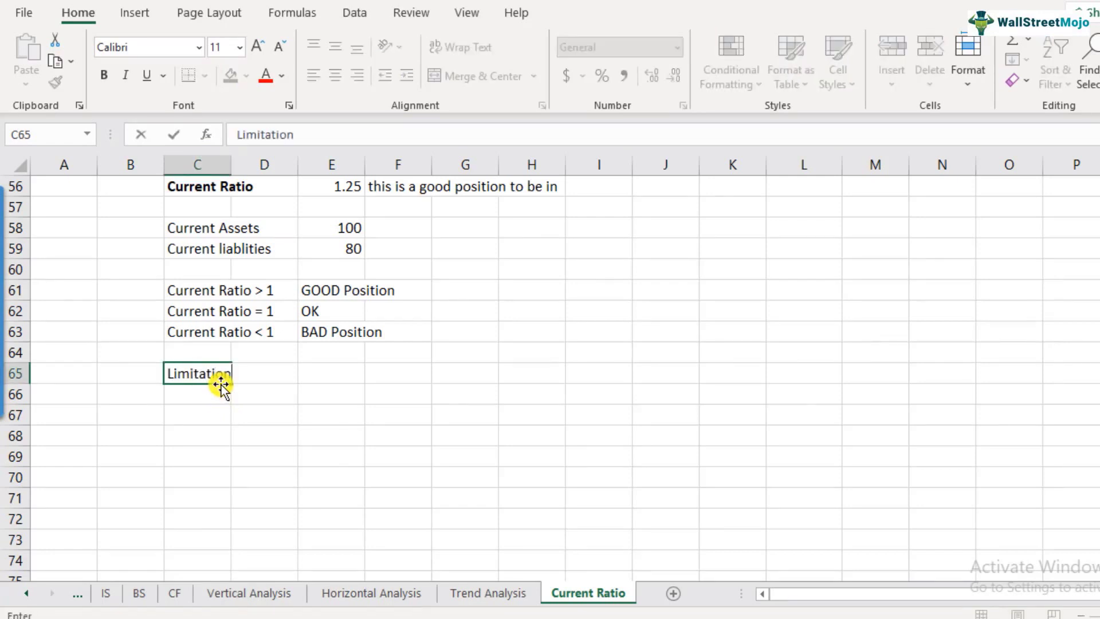
key("Return")
key("Up")
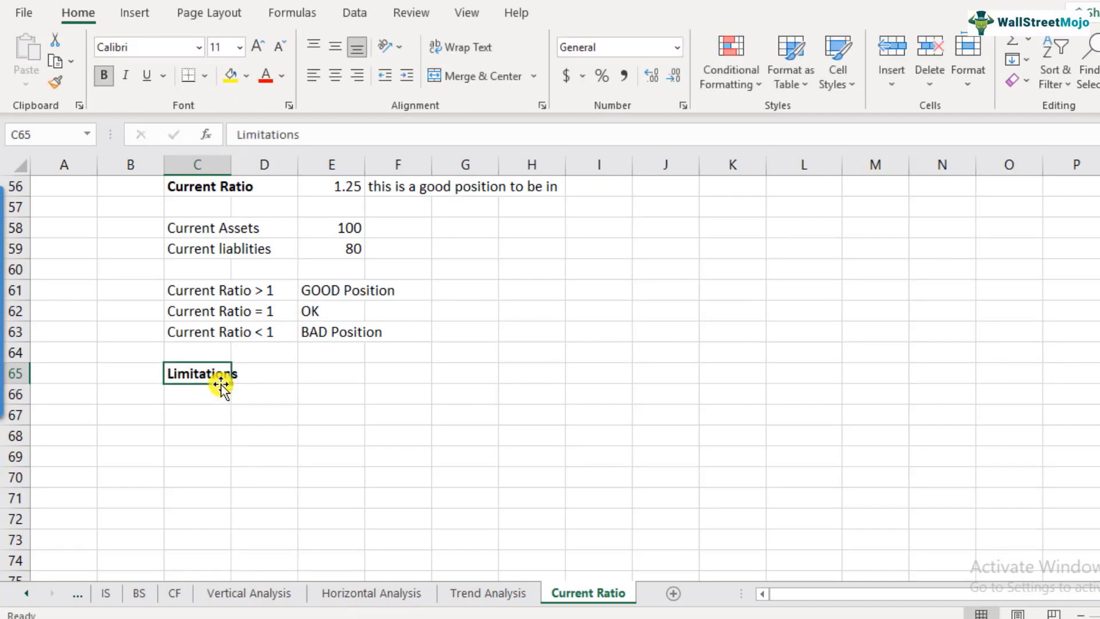
Enter the limitation "Doesn't consider quality of assets" in C67, below the Limitations heading
key("Down")
key("Down")
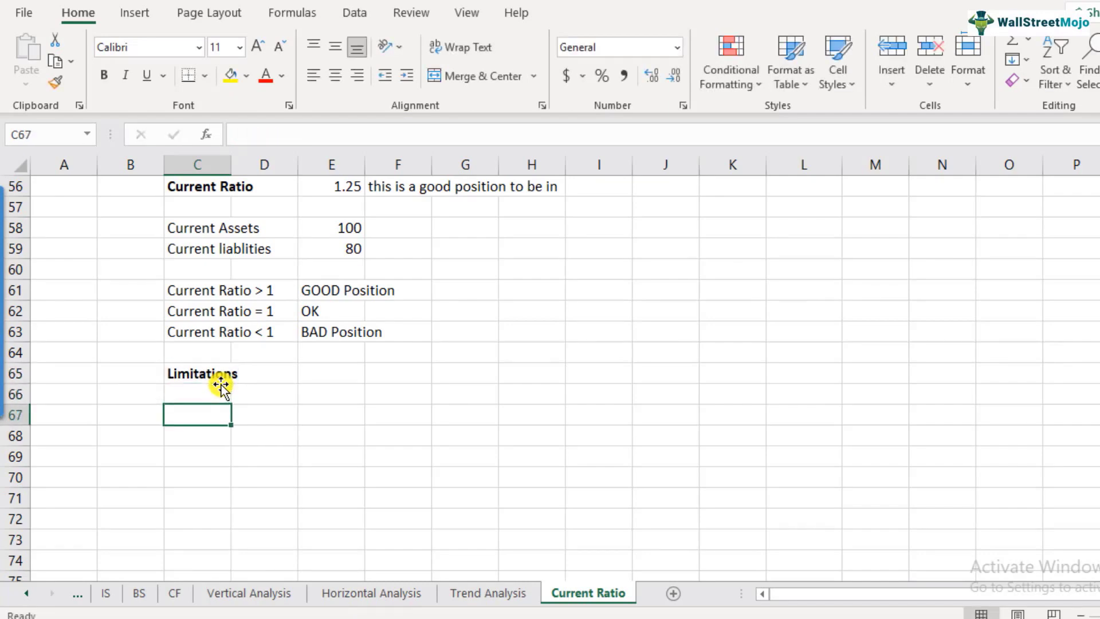
type("Doesn'")
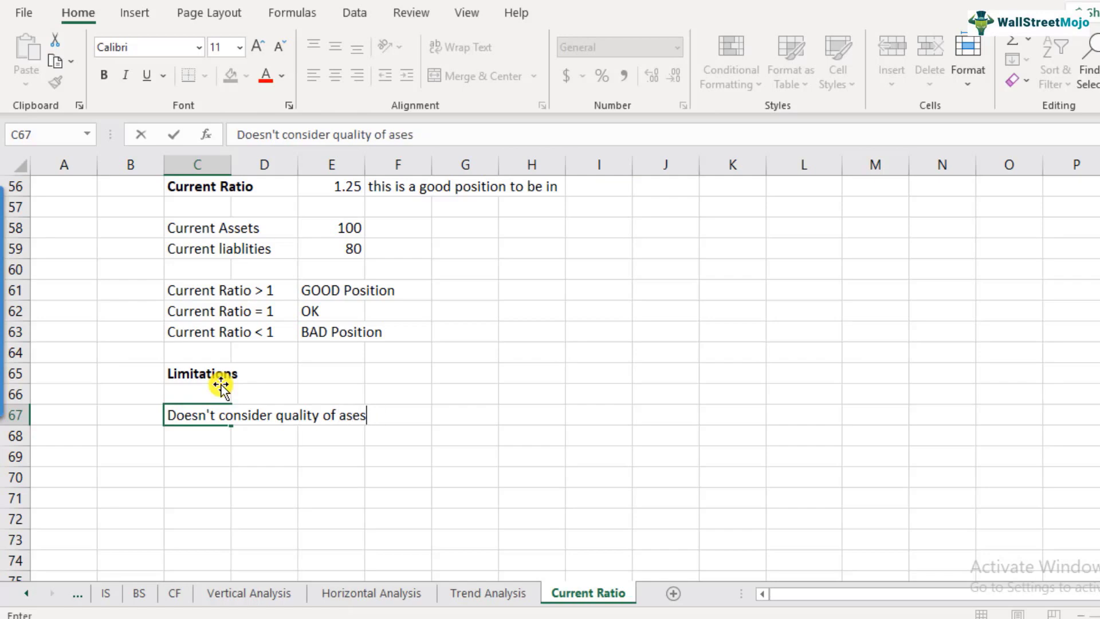
type("t consider quality of assets")
key("Return")
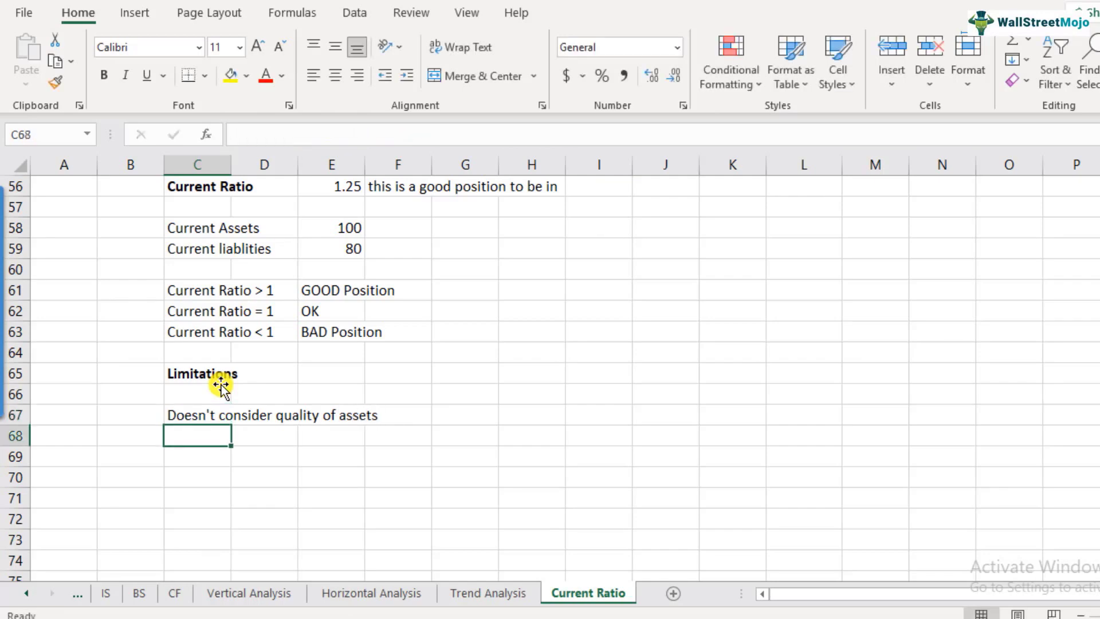
Copy the current assets list with its heading (C48:C53) into the cells starting at C70
scroll(221, 384, "up", 4)
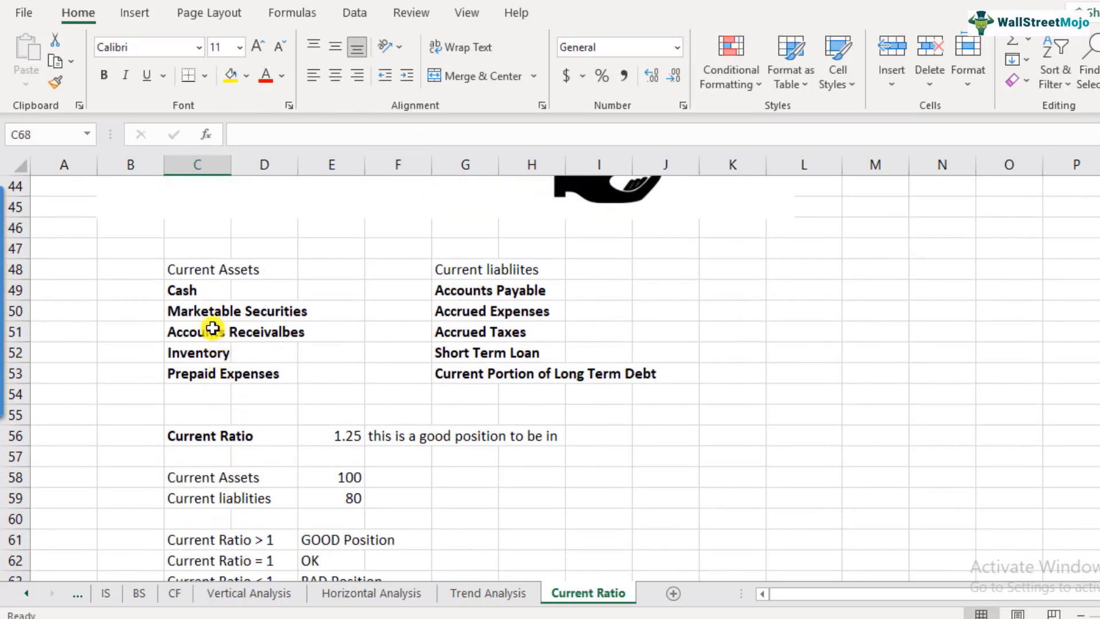
left_click(201, 291)
left_click(204, 311)
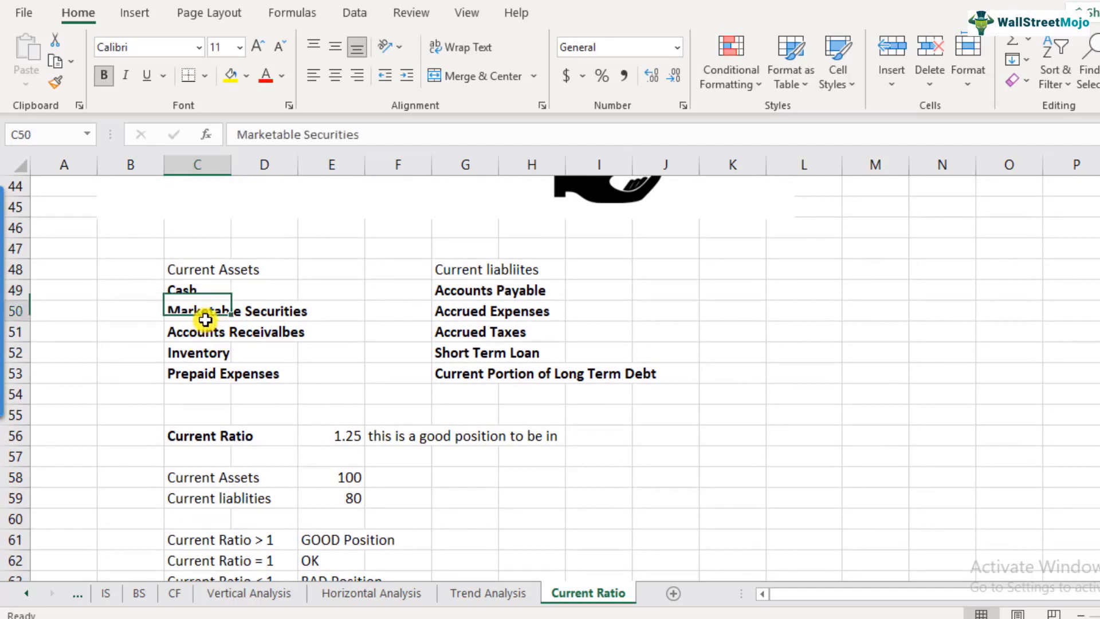
left_click(200, 338)
left_click(198, 354)
left_click(194, 373)
left_click(191, 275)
left_click_drag(191, 286, 192, 370)
key("ctrl+c")
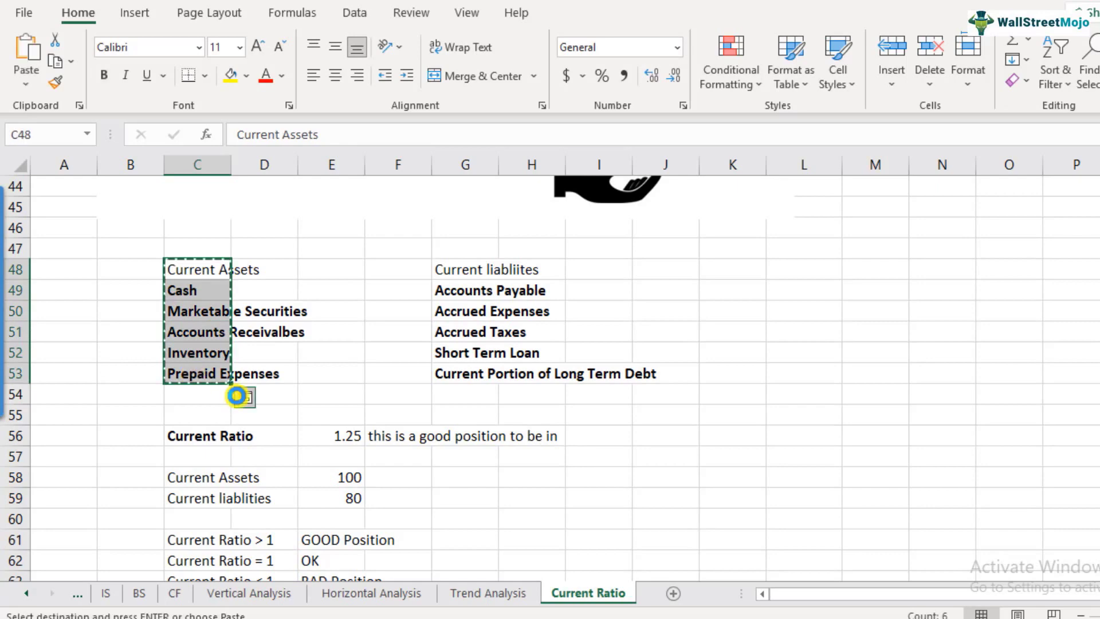
scroll(261, 393, "down", 6)
left_click(214, 350)
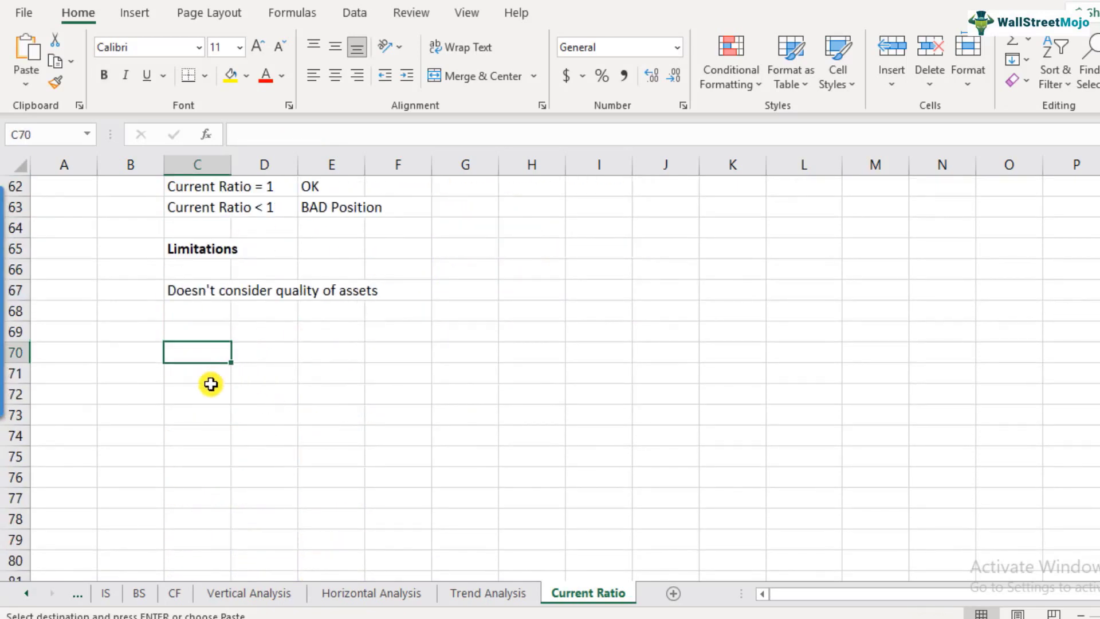
key("ctrl+v")
Enter the heading "Company A" in C69 and move it to E69
left_click(199, 338)
type("Co")
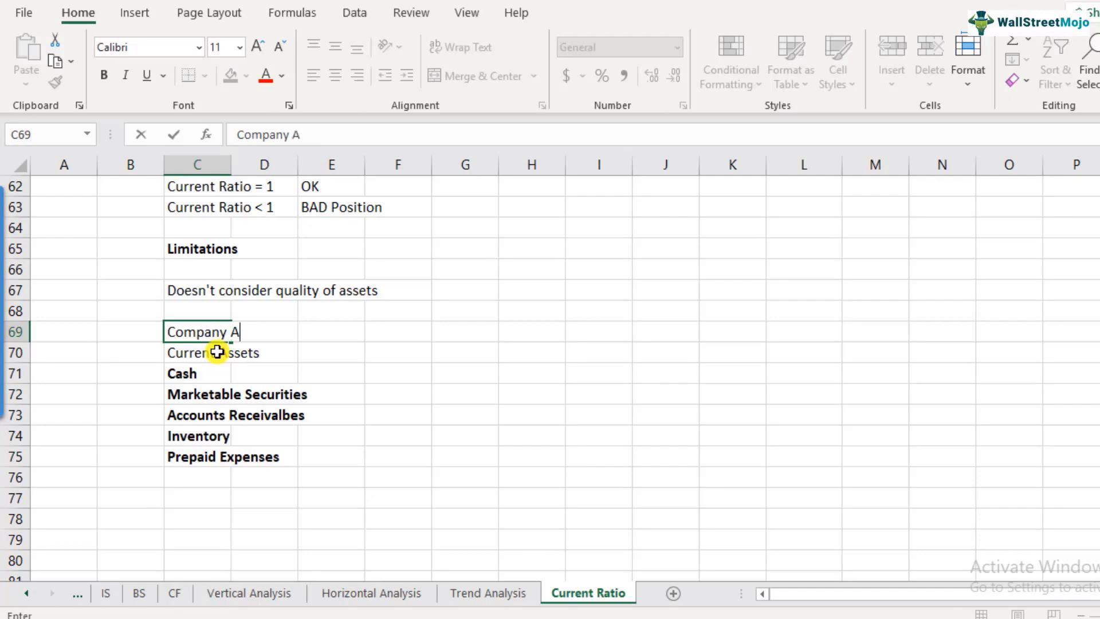
key("Return")
key("Up")
key("ctrl+x")
key("Right")
key("Right")
key("Return")
Enter 100 as Company A's cash in E71
key("Down")
key("Left")
key("Left")
key("Right")
key("Right")
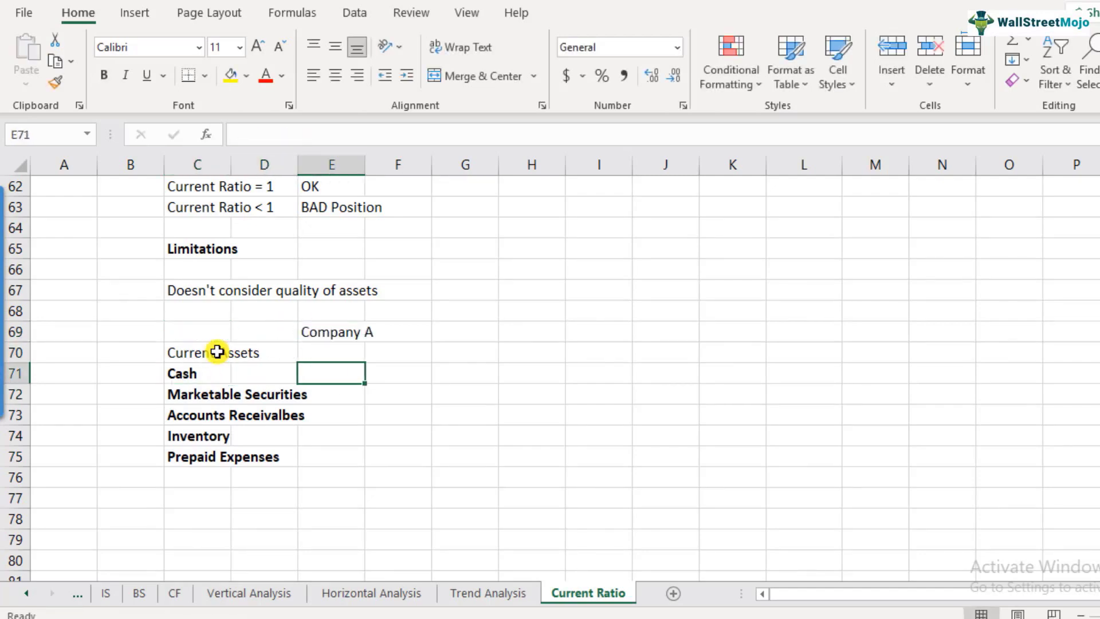
type("1")
key("Return")
Total Company A's current assets in E76 with =SUM(E71:E75)
key("Down")
key("Down")
key("Down")
key("Down")
type("=sum")
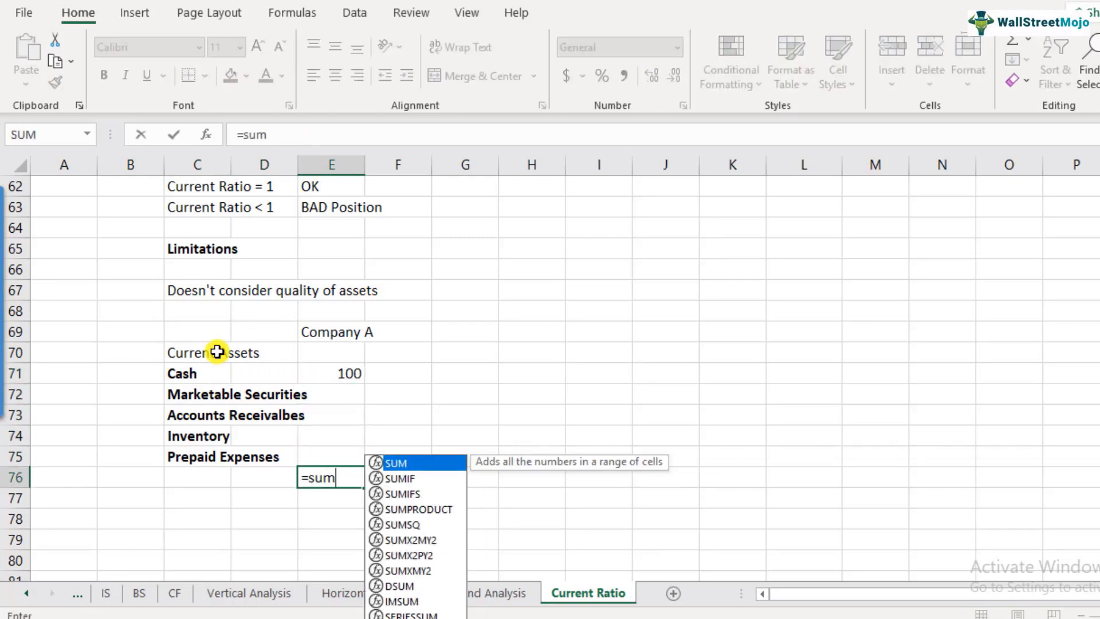
type("(")
key("Up")
key("shift+Up")
key("shift+Up")
key("shift+Up")
key("shift+Up")
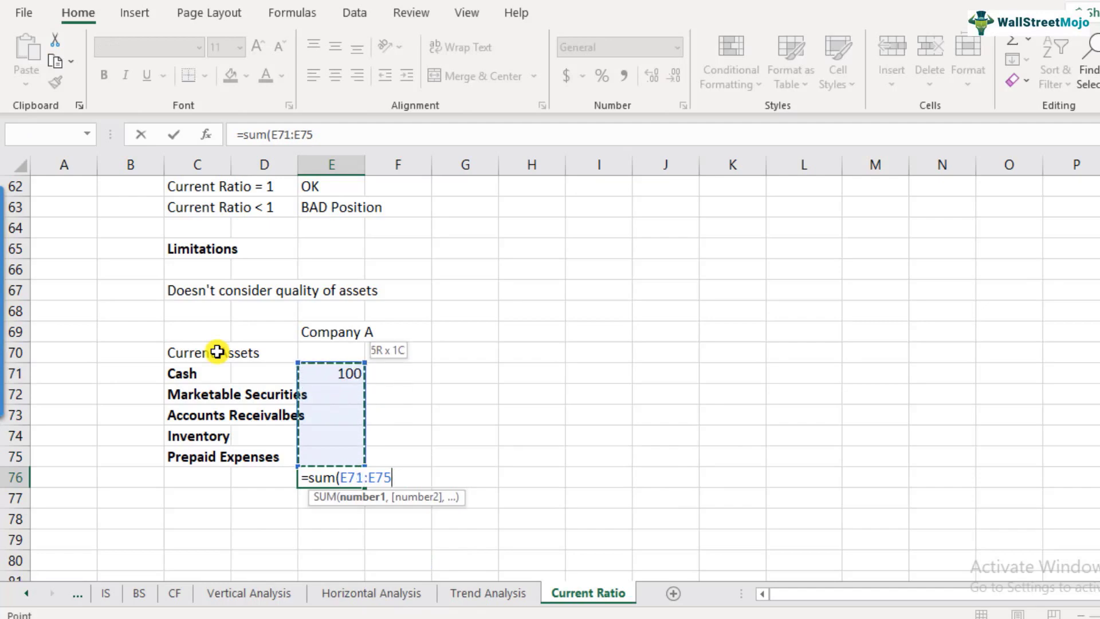
type(")")
key("Return")
key("Up")
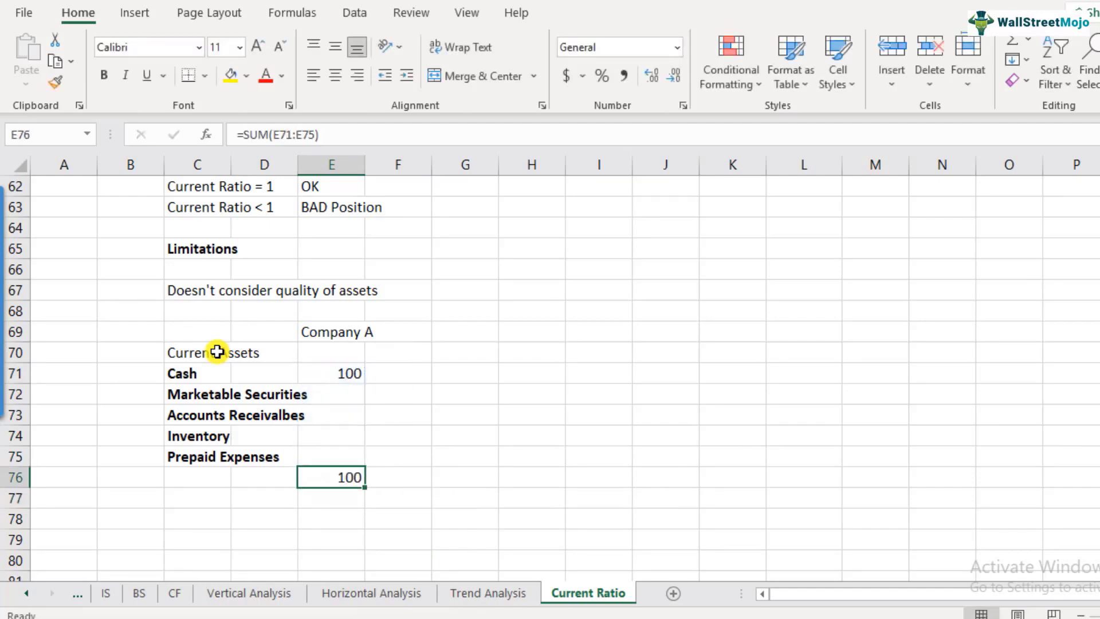
Duplicate the Company A column (E69:E76) at G69 and rename the copied heading "Company B"
left_click_drag(333, 346, 341, 482)
key("ctrl+c")
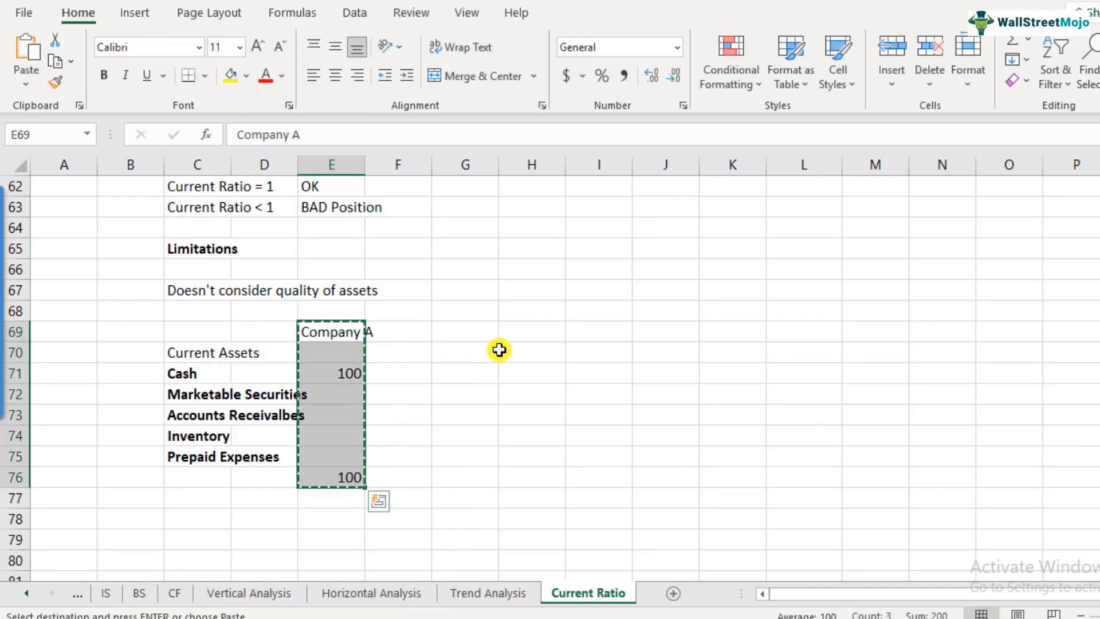
left_click(480, 341)
key("ctrl+v")
double_click(483, 328)
left_click_drag(491, 328, 521, 342)
type("B")
key("Return")
Clear Company B's cash in G71 and enter 100 as its inventory in G74
key("Down")
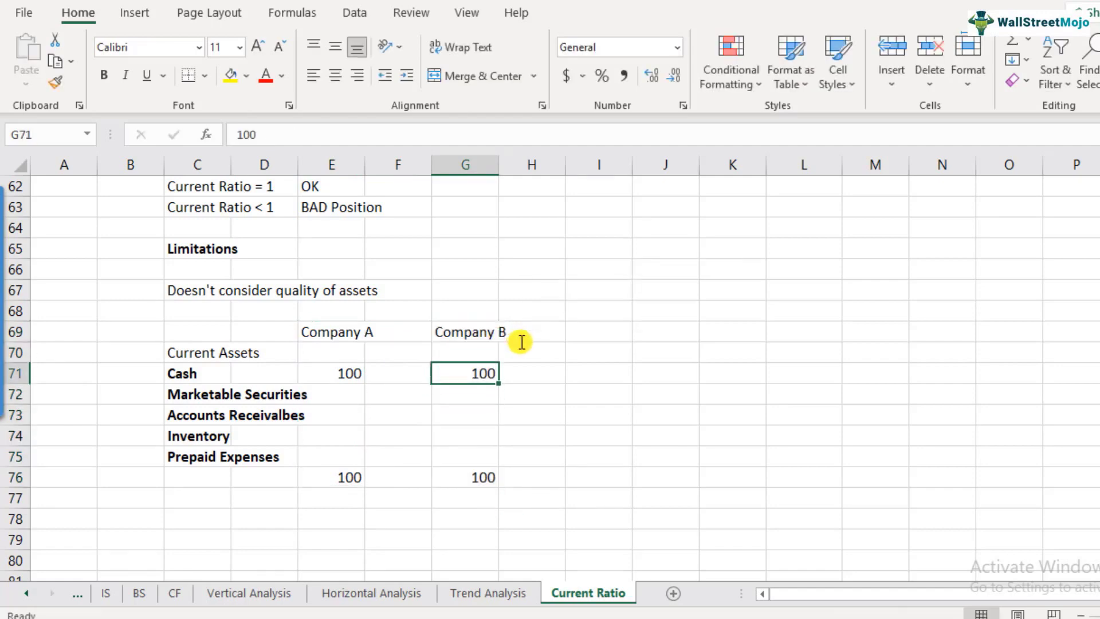
key("Delete")
key("Down")
key("Down")
key("Down")
key("Down")
key("Up")
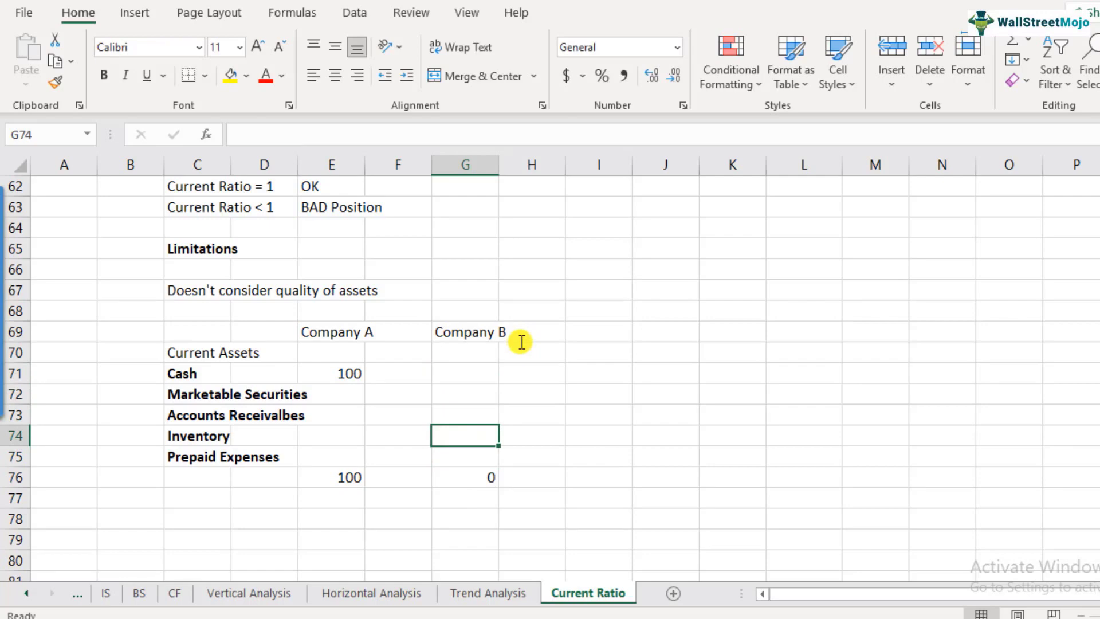
type("100")
key("Return")
Highlight both companies' current asset totals in E76 and G76 with a yellow fill
key("Left")
key("Left")
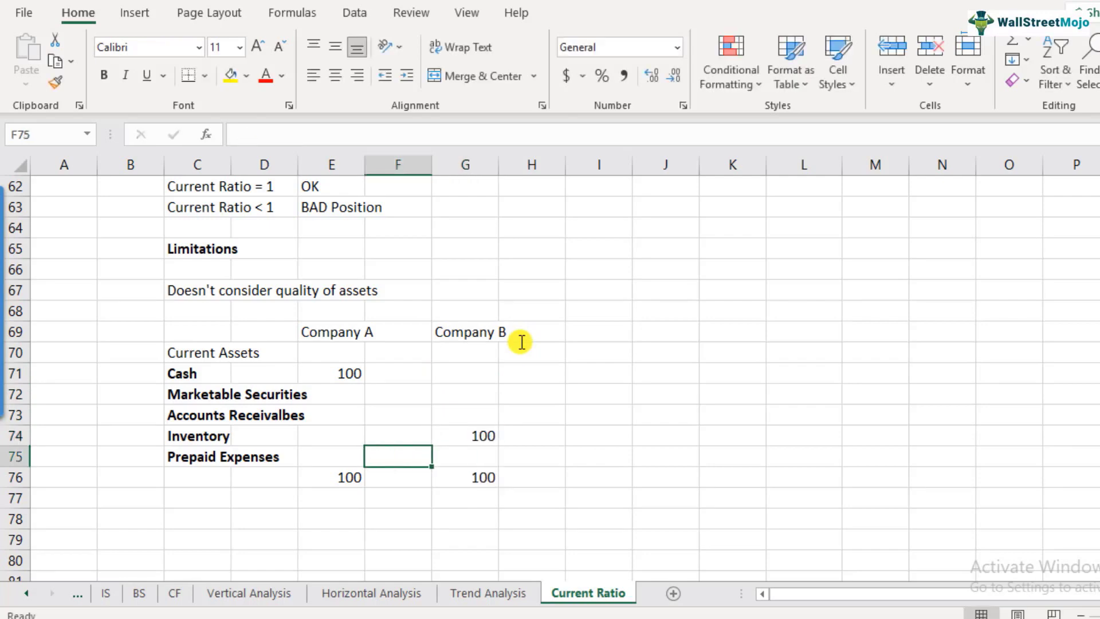
left_click(345, 484)
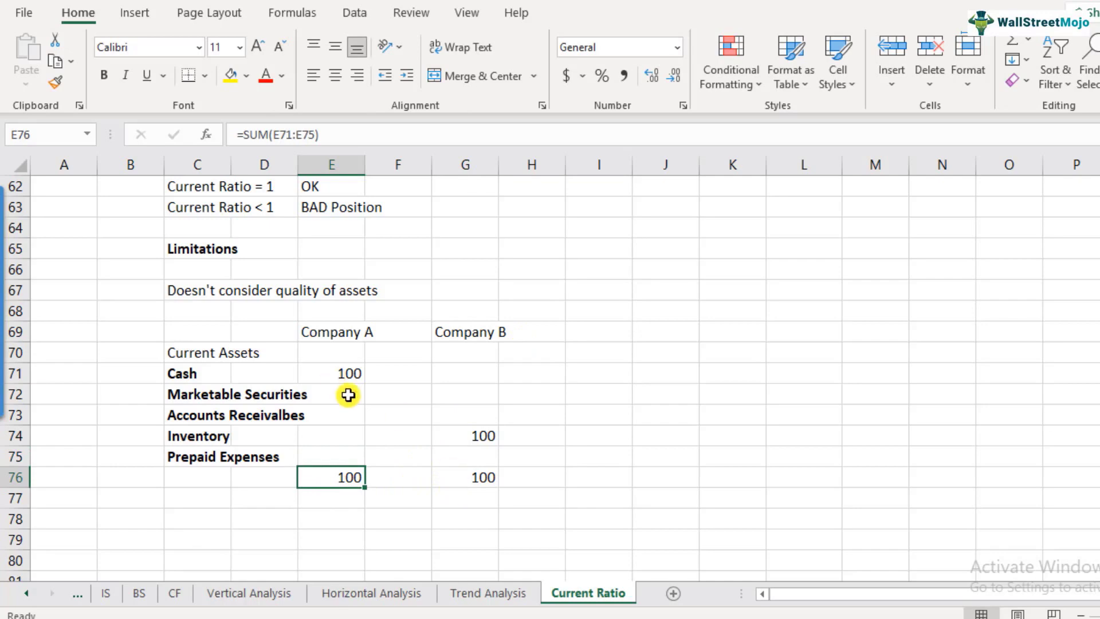
left_click(475, 481, "ctrl")
left_click(232, 75)
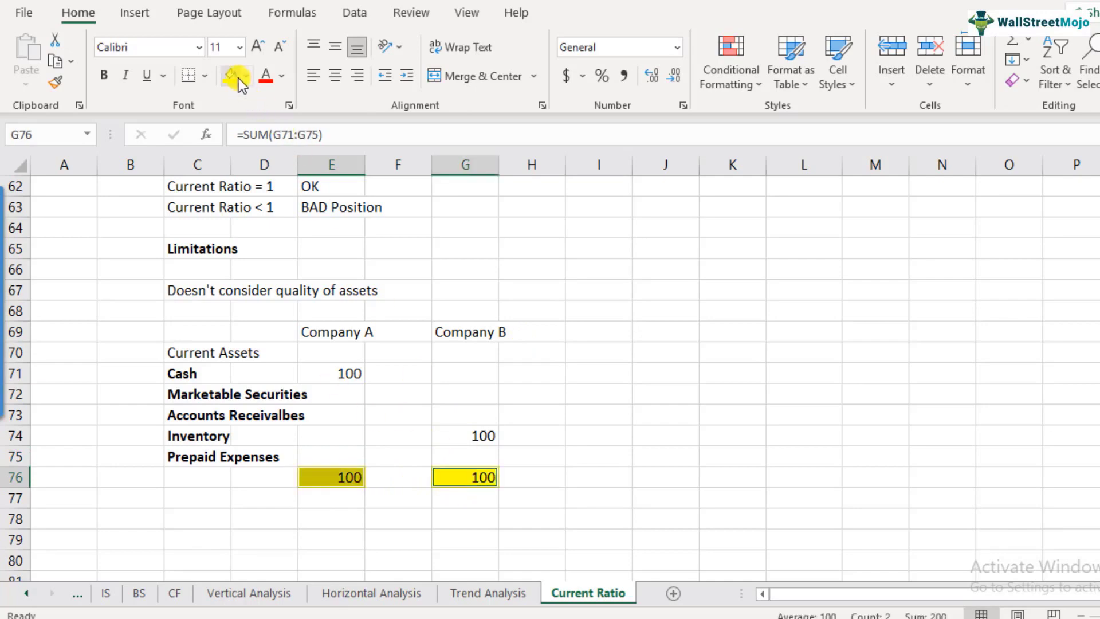
Add the bold label "Current Liabliites" in C78
left_click(308, 499)
left_click(208, 526)
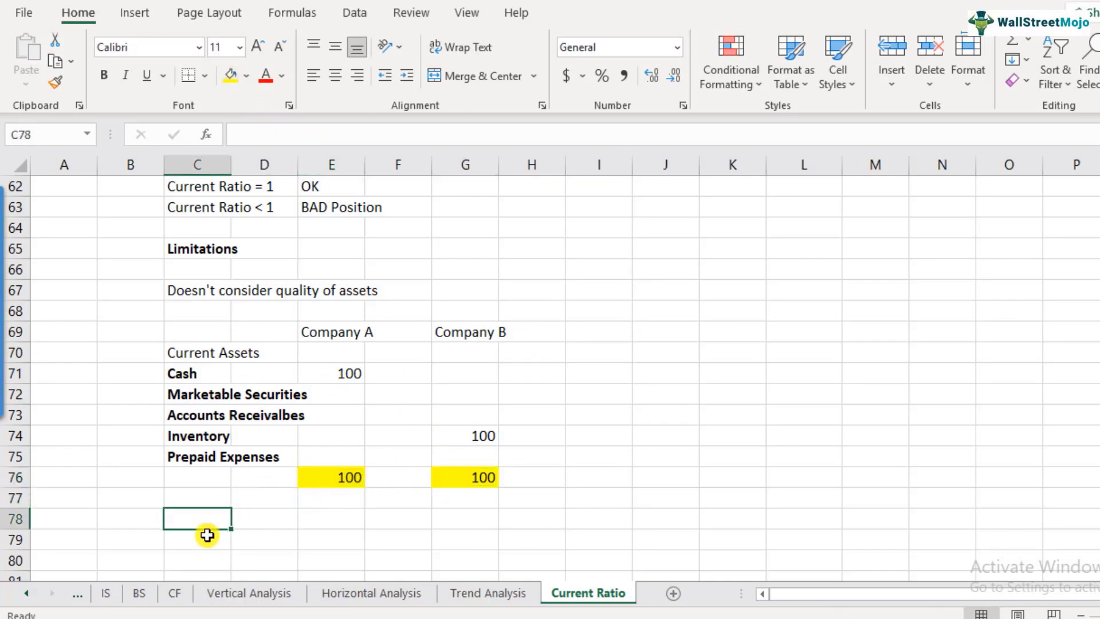
type("Current L")
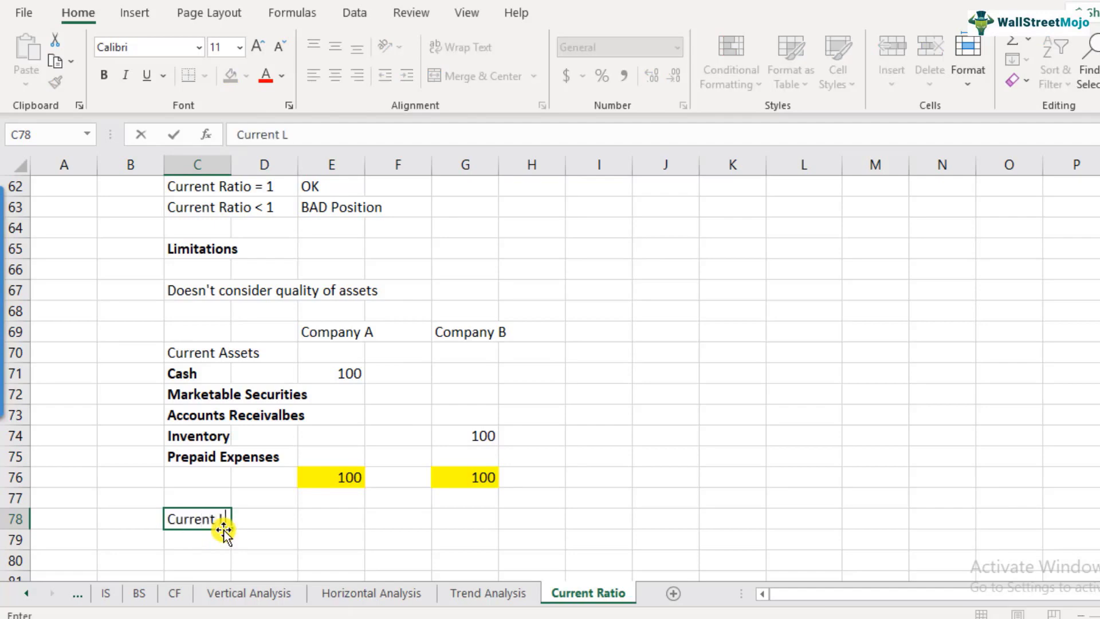
type("iabliites")
key("ctrl+Return")
key("ctrl+b")
Enter current liabilities of 80 for Company A in E78 and copy the value to G78 for Company B
key("Right")
key("Right")
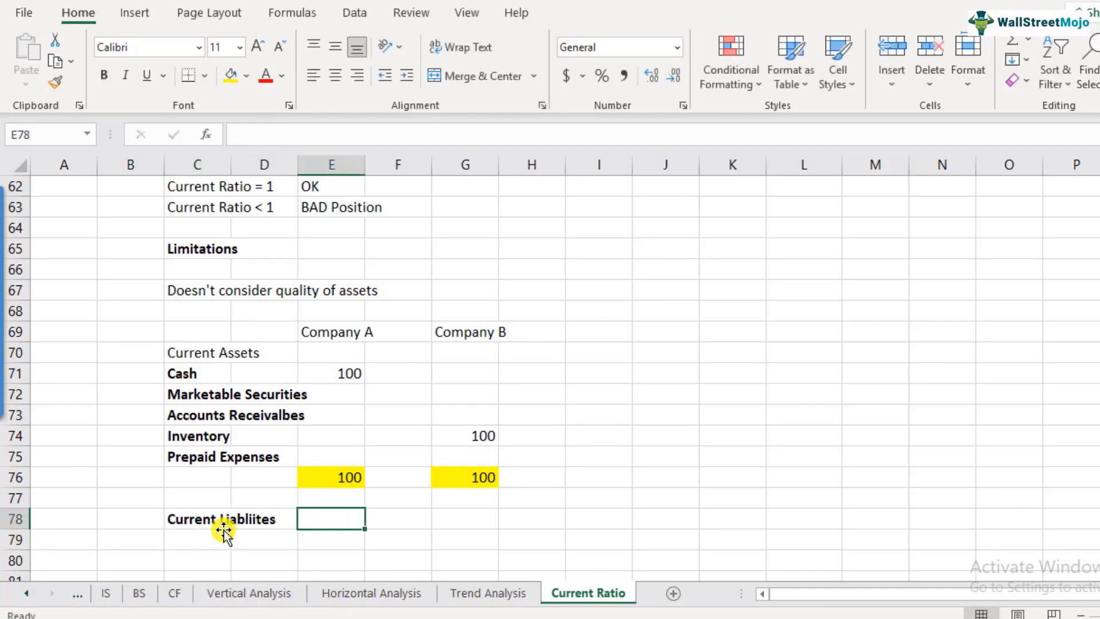
type("80")
key("ctrl+Return")
key("ctrl+c")
key("Right")
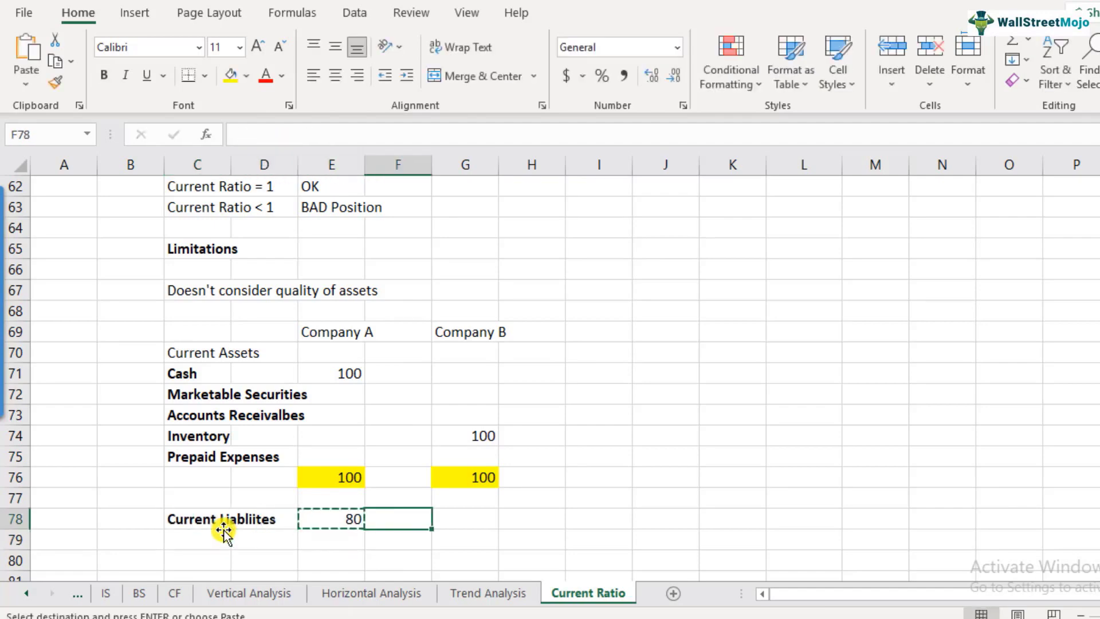
key("Right")
key("ctrl+v")
Add the label "Current Ratio" in C80, below the current liabilities row
key("Down")
key("Down")
key("Down")
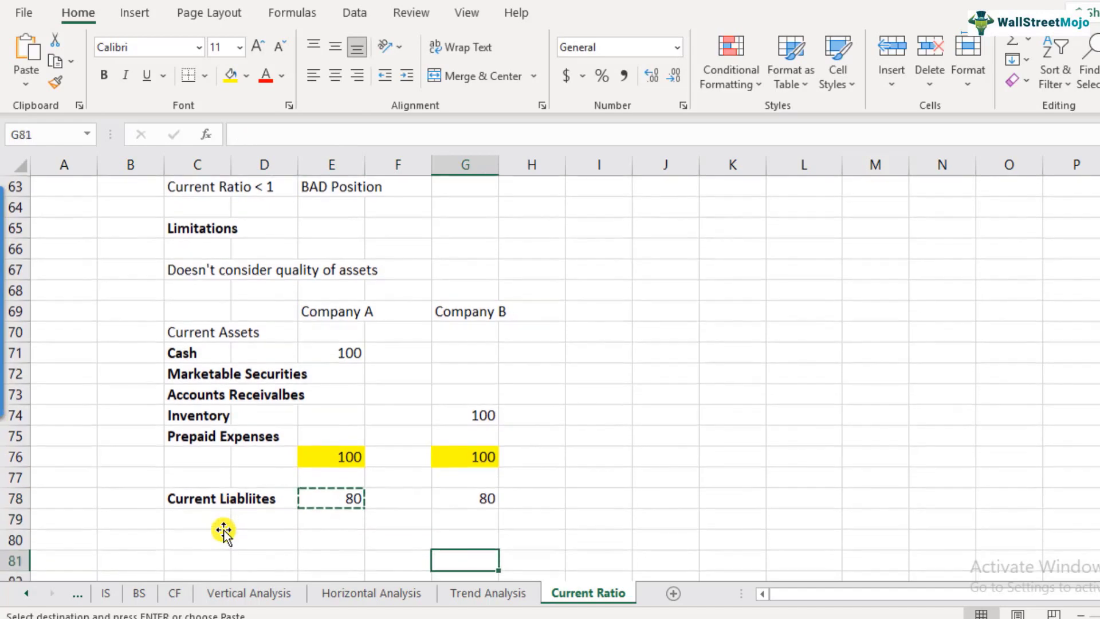
key("Down")
key("Left")
key("Left")
key("Left")
key("Left")
key("Up")
key("Up")
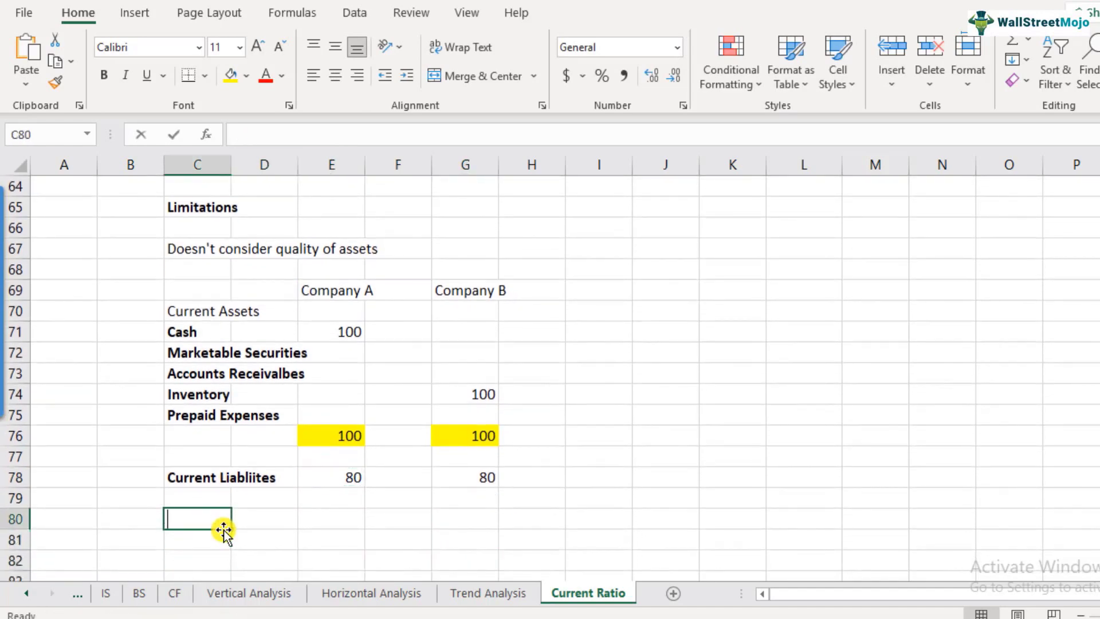
type("Cur")
type("o")
key("Return")
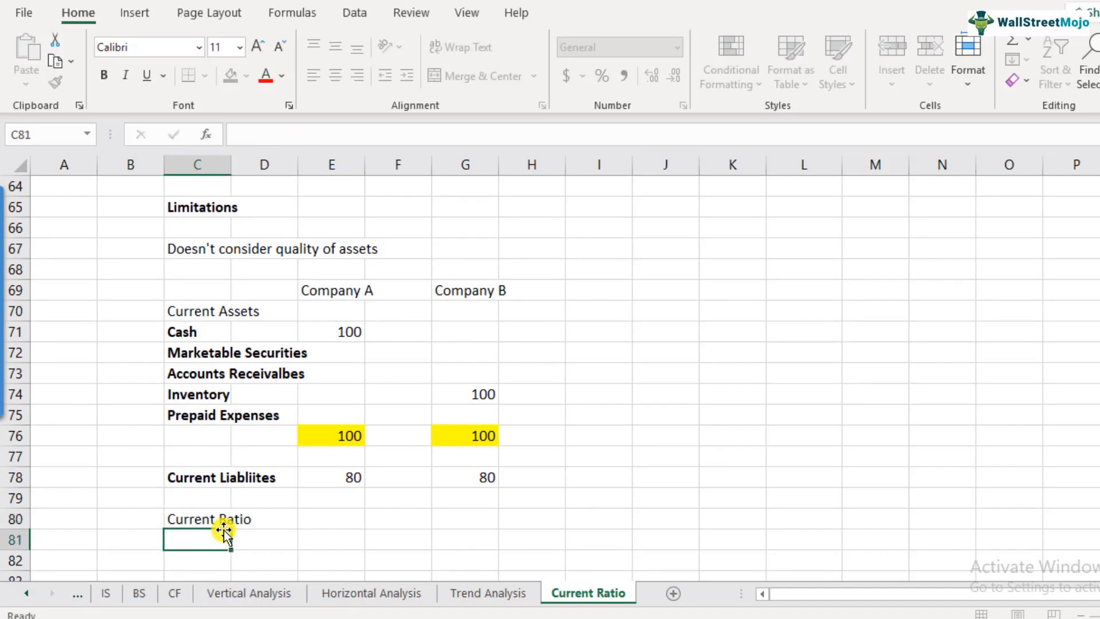
Calculate Company A's current ratio in E80 with the formula =E76/E78
key("Up")
key("Right")
key("Right")
type("=")
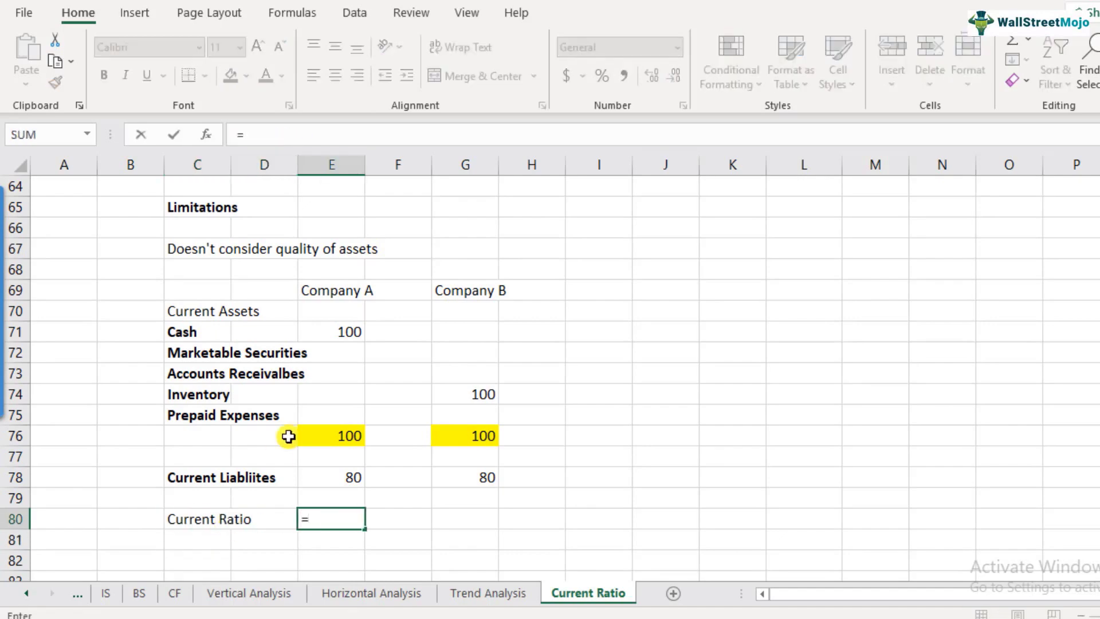
left_click(336, 440)
type("/")
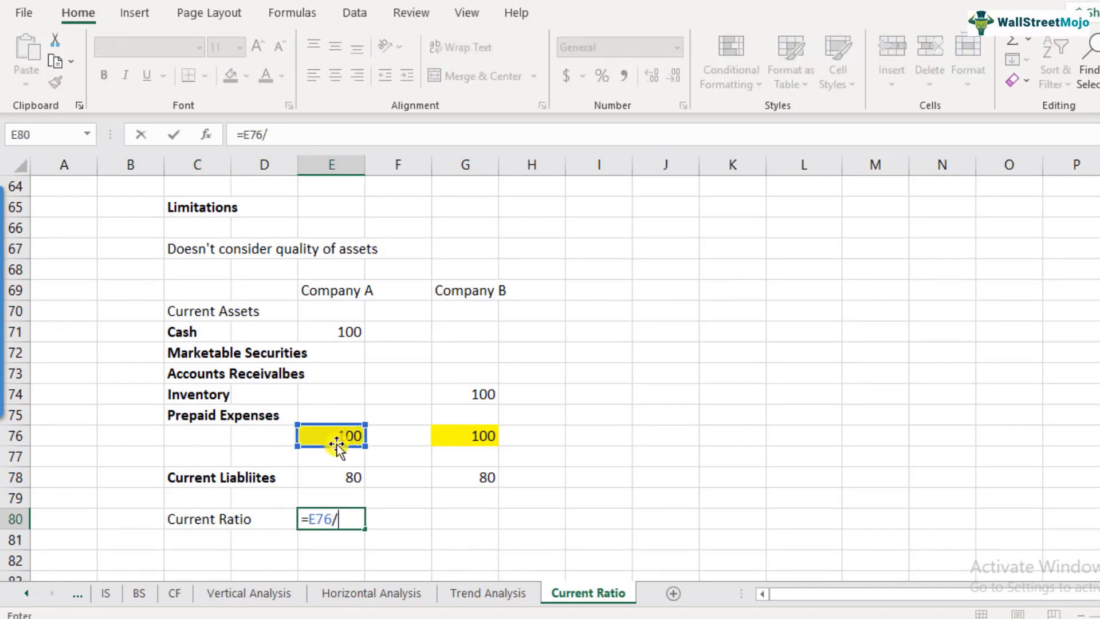
left_click(345, 478)
key("Return")
Copy the current ratio formula from E80 to G80 for Company B and check its cell references
key("Up")
key("ctrl+c")
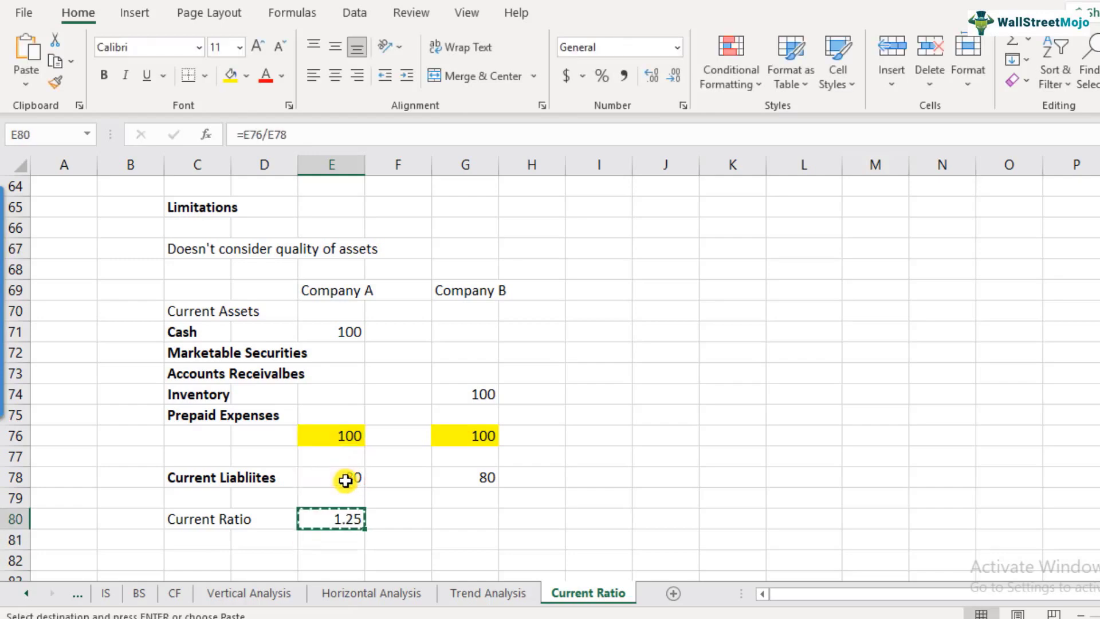
key("Right")
key("Right")
key("ctrl+v")
key("F2")
key("Escape")
Compare the two companies' asset composition and highlight Company B's inventory in G74 with a red fill
left_click(329, 295)
left_click(452, 291)
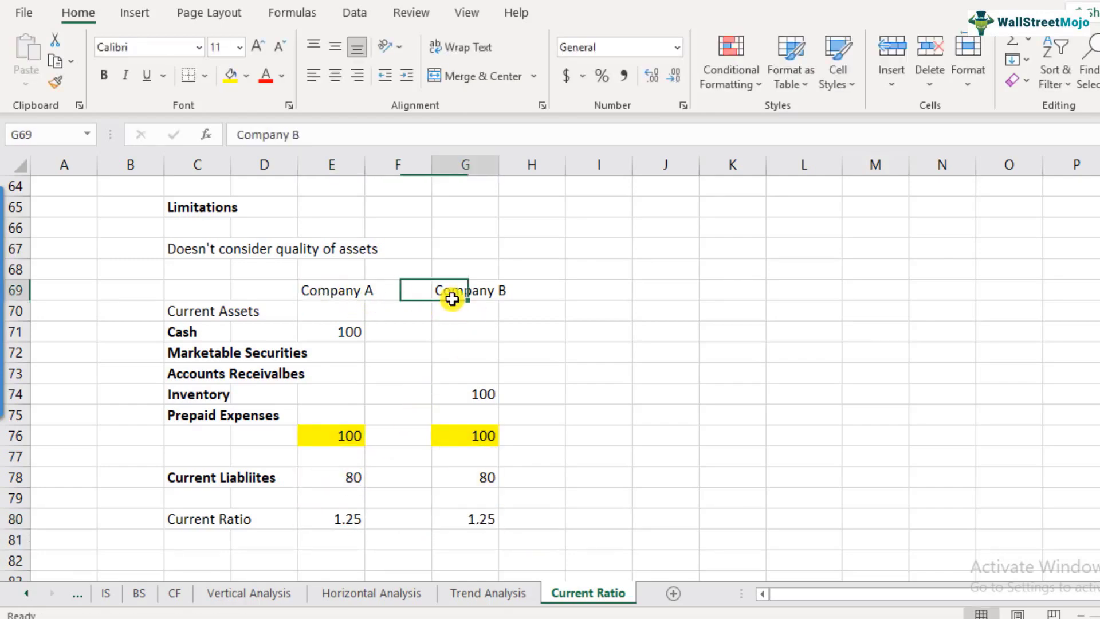
left_click(617, 413)
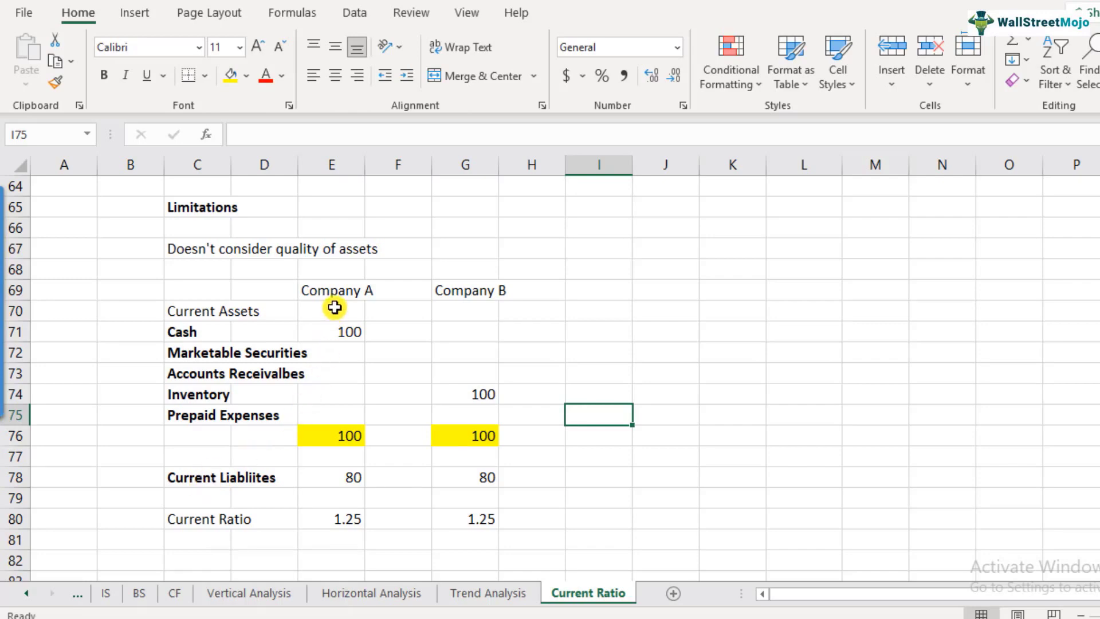
left_click(346, 338)
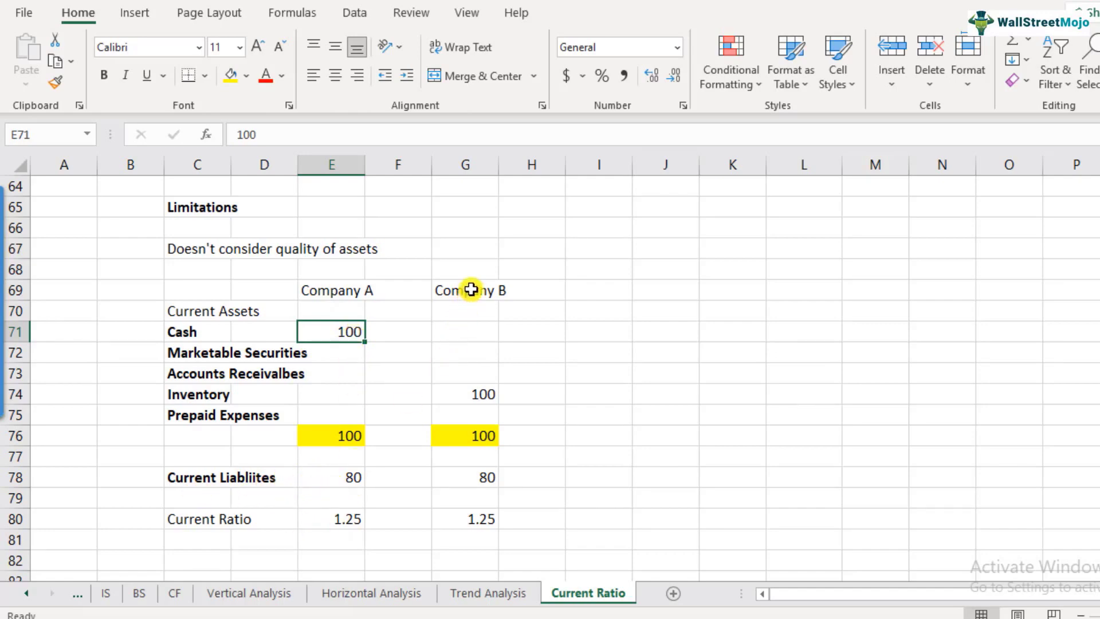
left_click(476, 399)
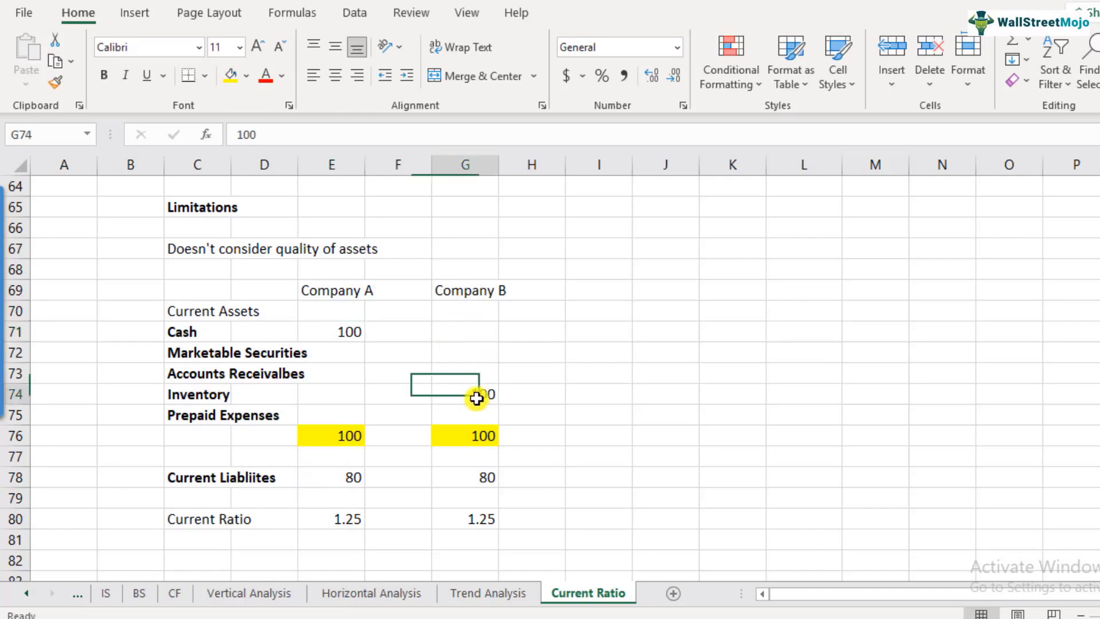
left_click(246, 80)
left_click(243, 248)
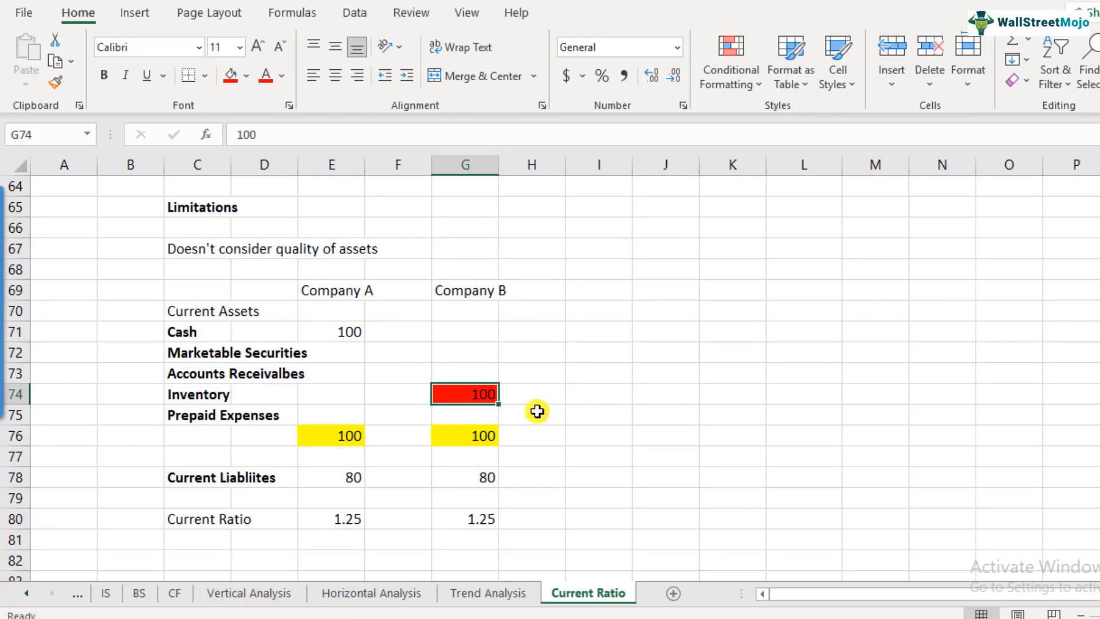
left_click(469, 416)
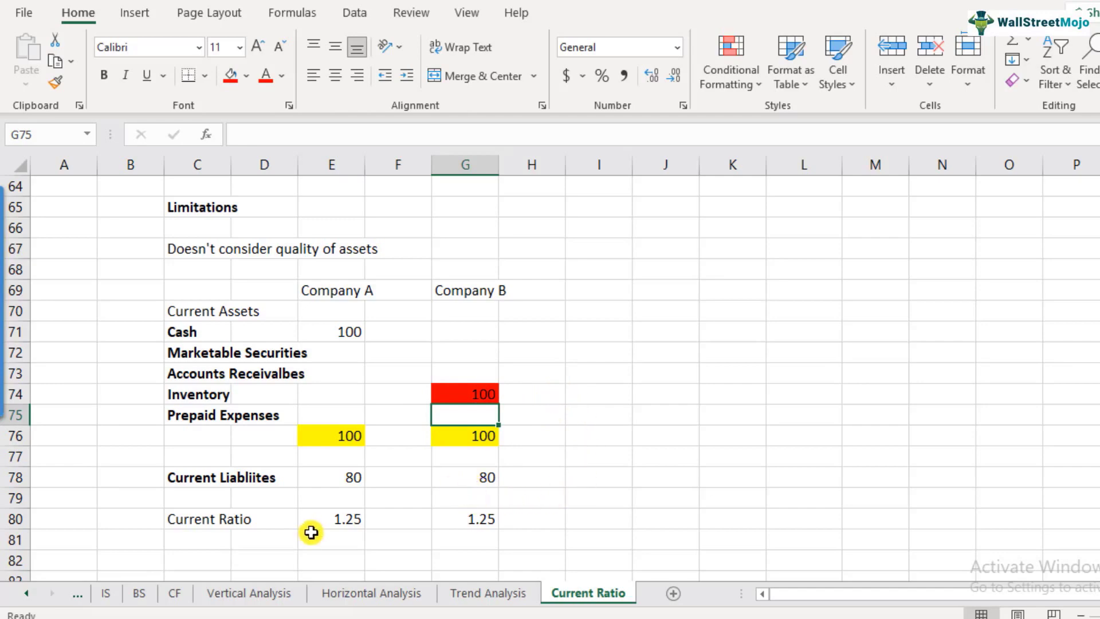
left_click(193, 253)
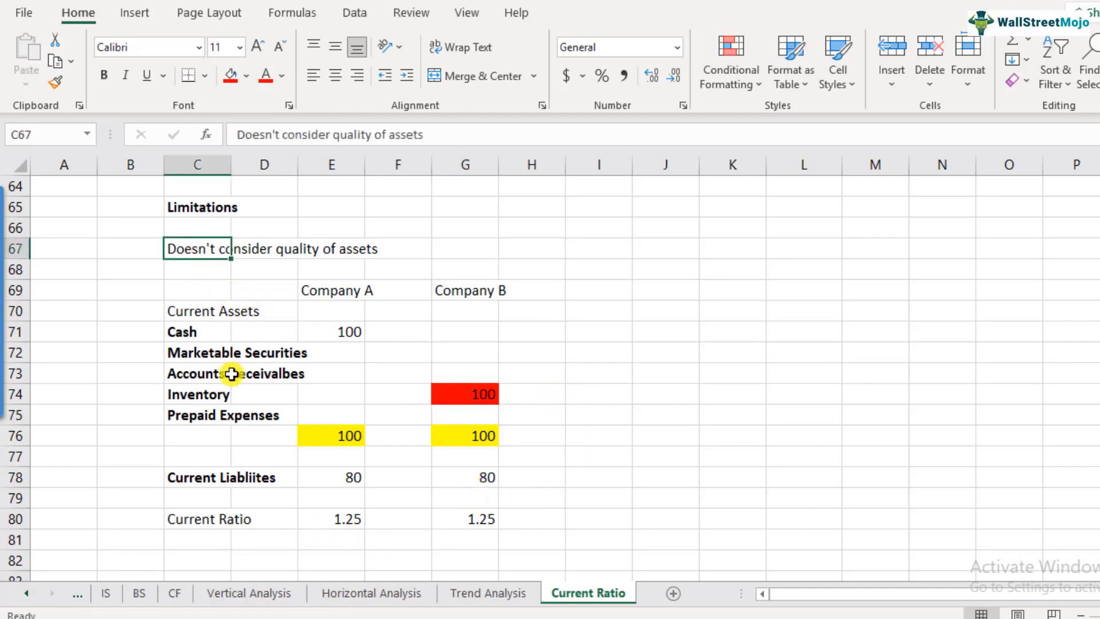
Bold the asset-quality limitation in C67 and enter "Profitablity of the company cannot be measured." in bold in C83
key("ctrl+b")
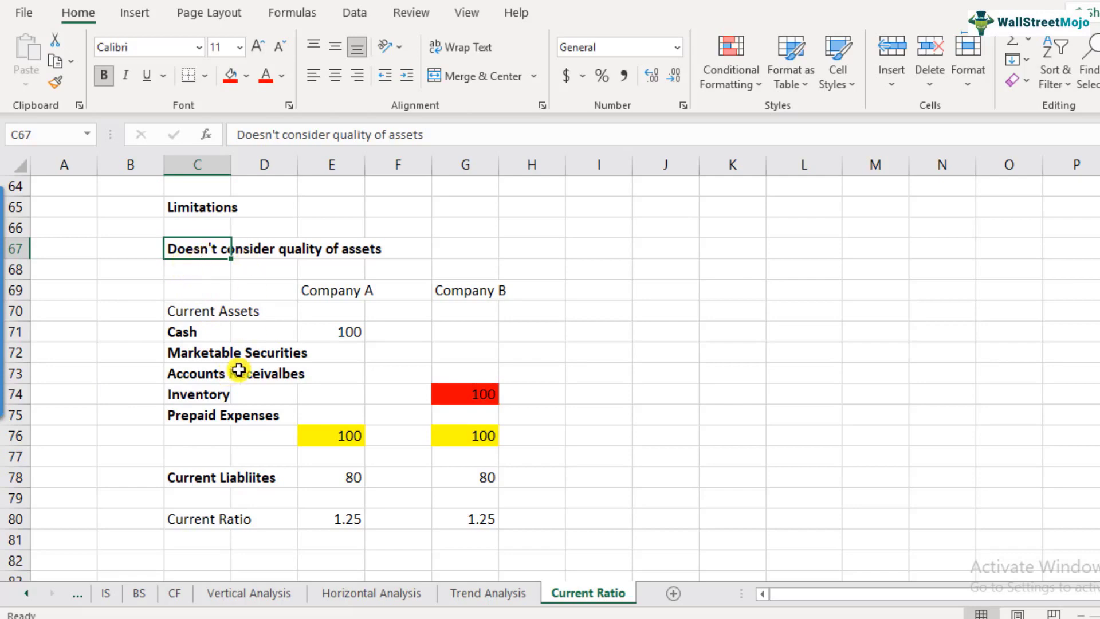
scroll(232, 480, "down", 2)
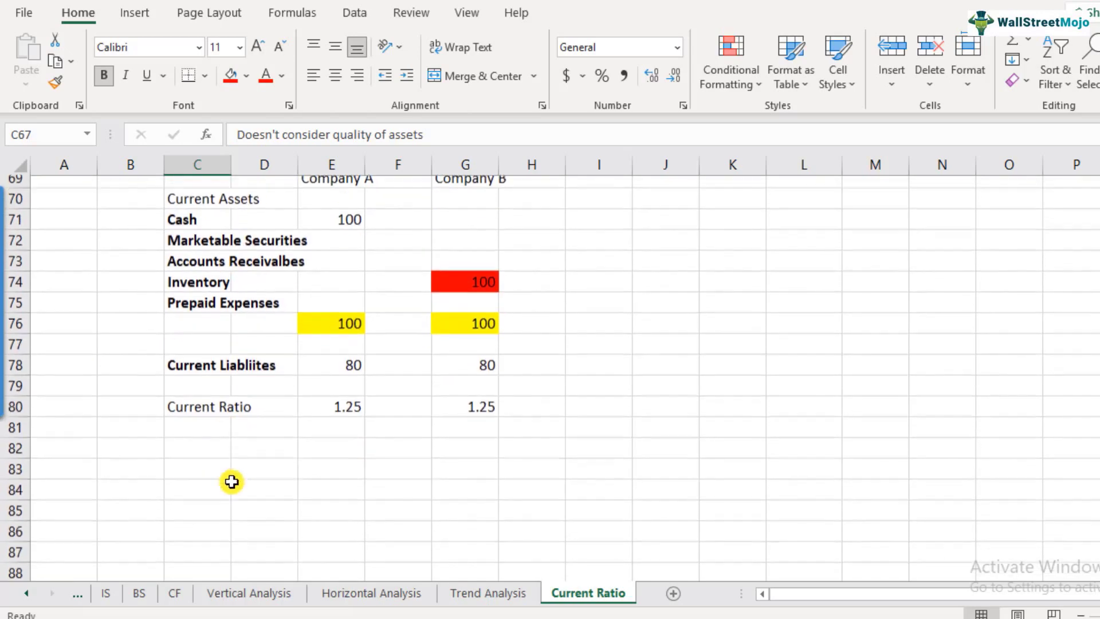
left_click(209, 458)
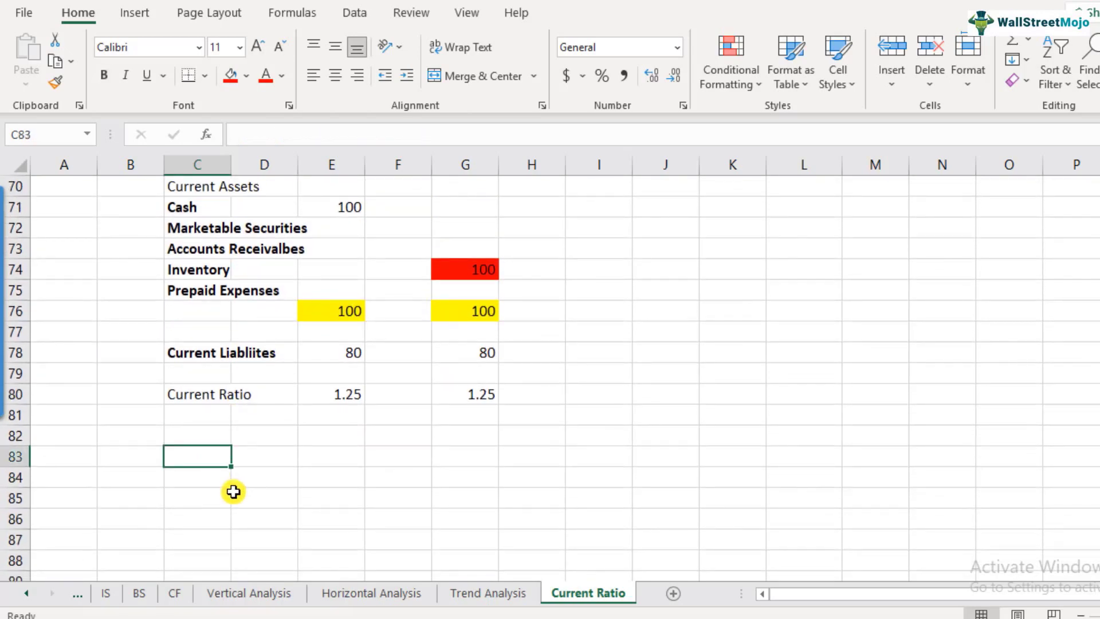
type("Profibat")
key("BackSpace")
key("BackSpace")
key("BackSpace")
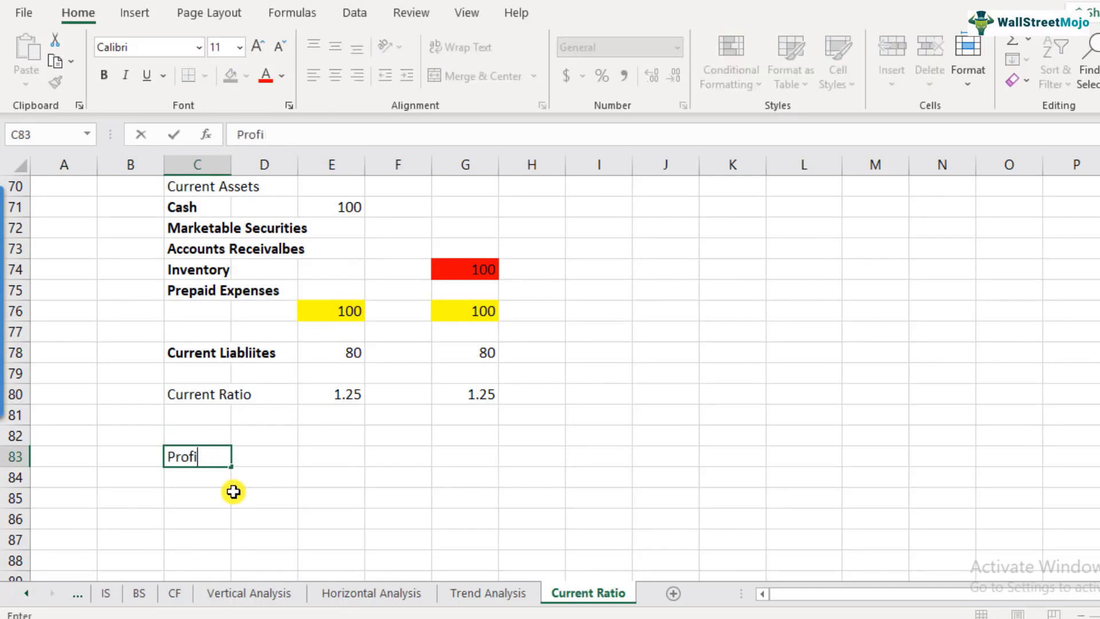
type("tablity ")
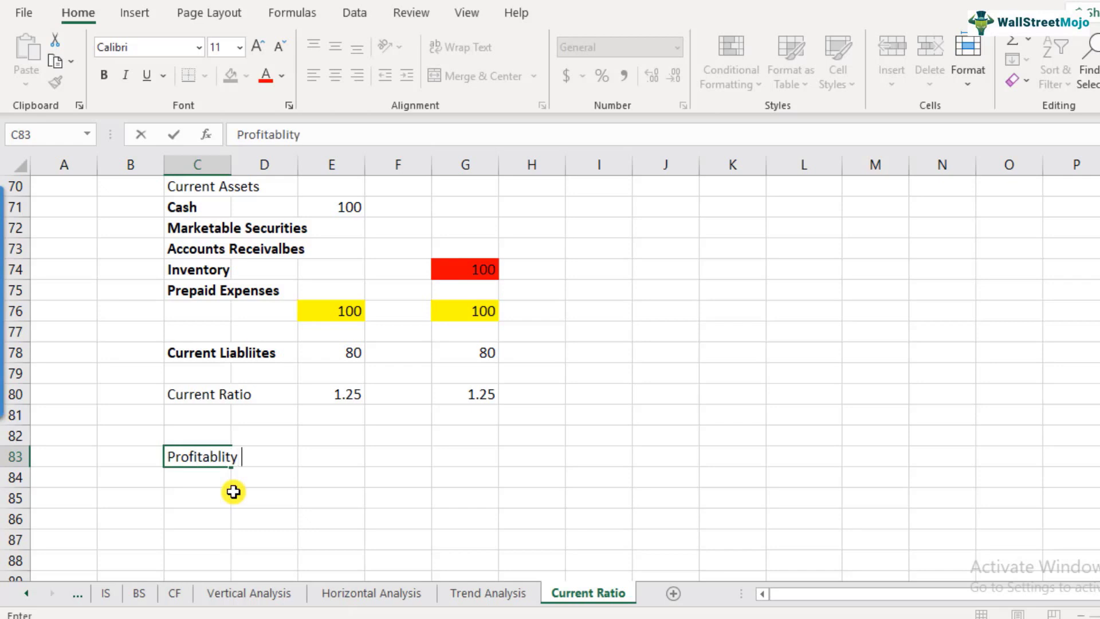
type("of the comp")
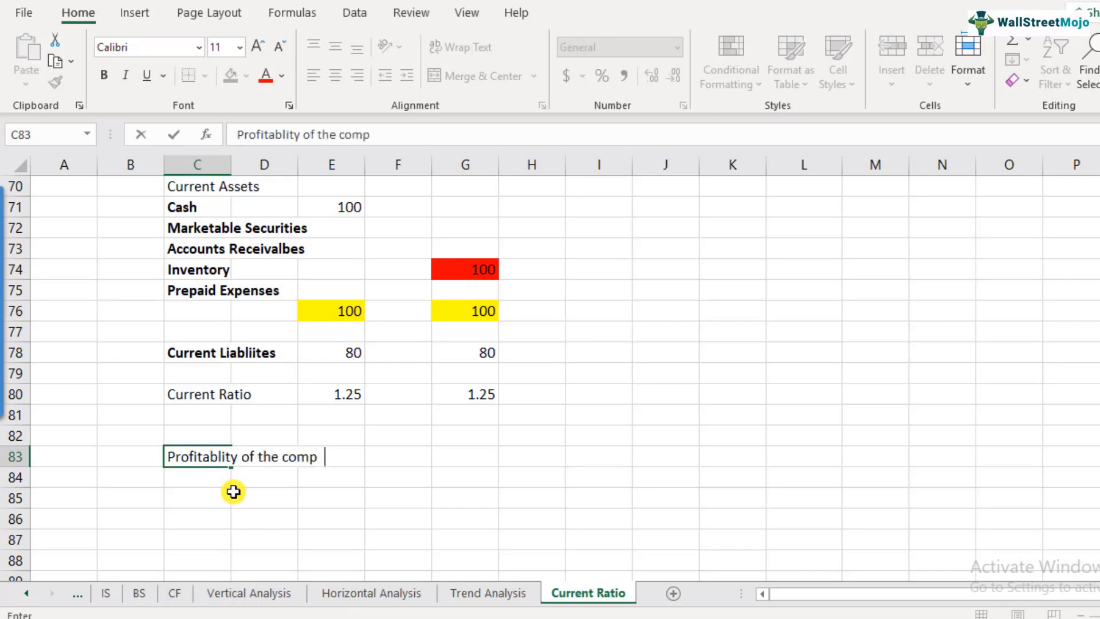
type("any cannot be measured.")
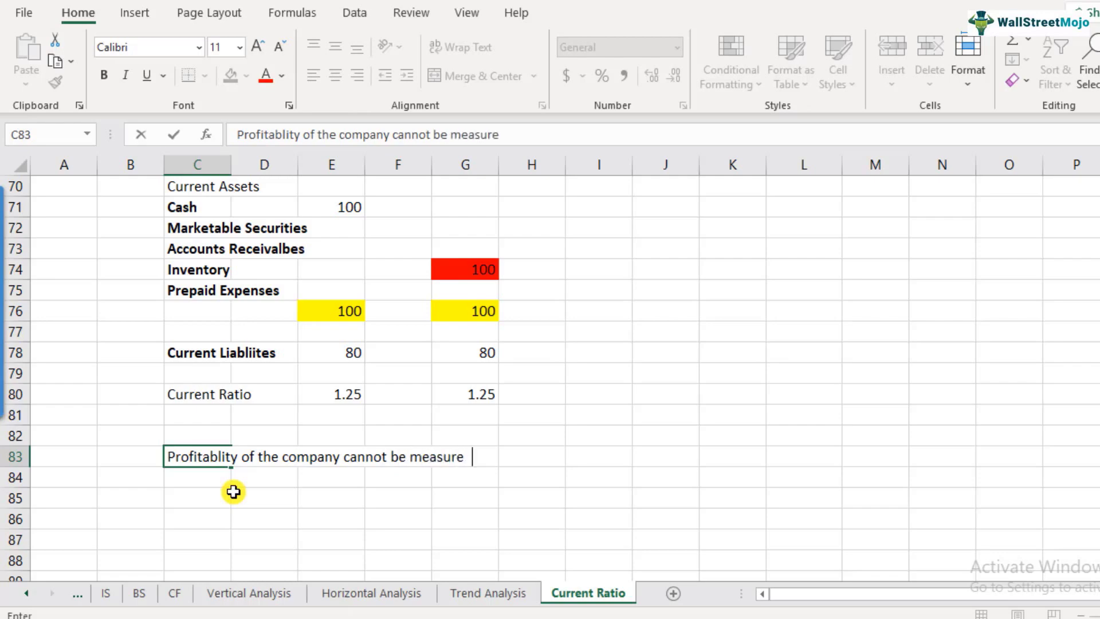
key("Return")
key("Up")
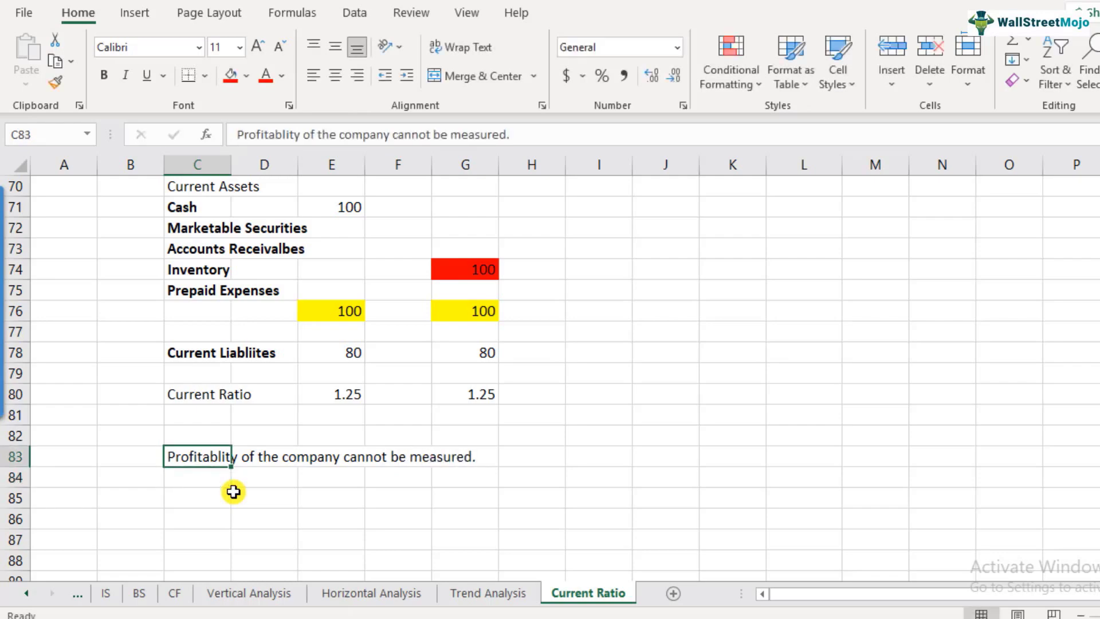
key("ctrl+b")
Enter "Manipulated -" in C85 as the next limitation
key("Down")
key("Down")
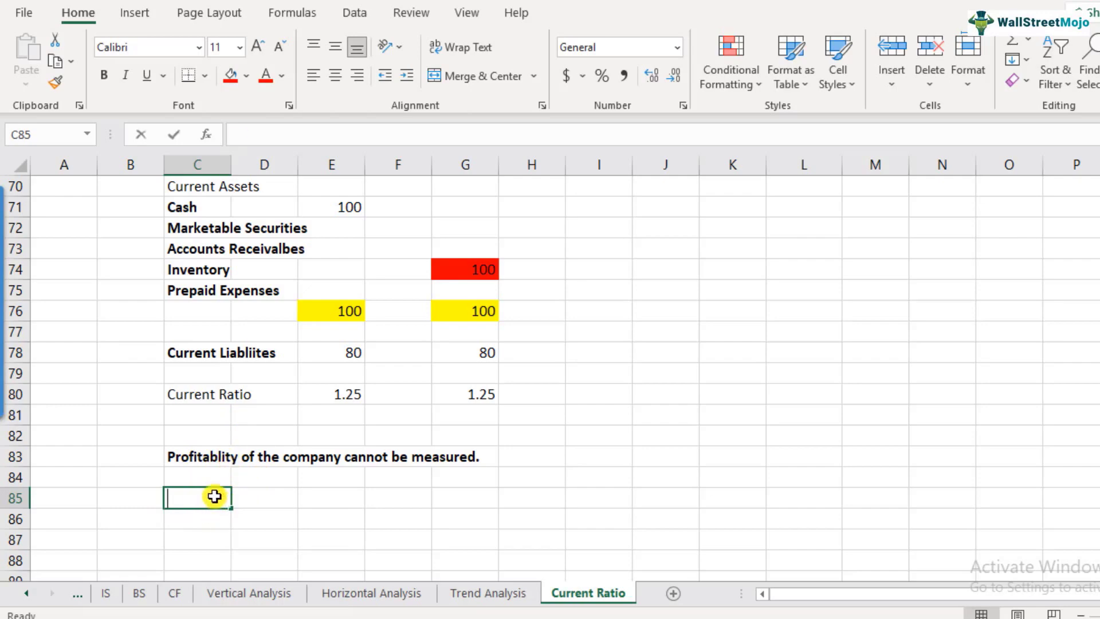
type("Manipulated")
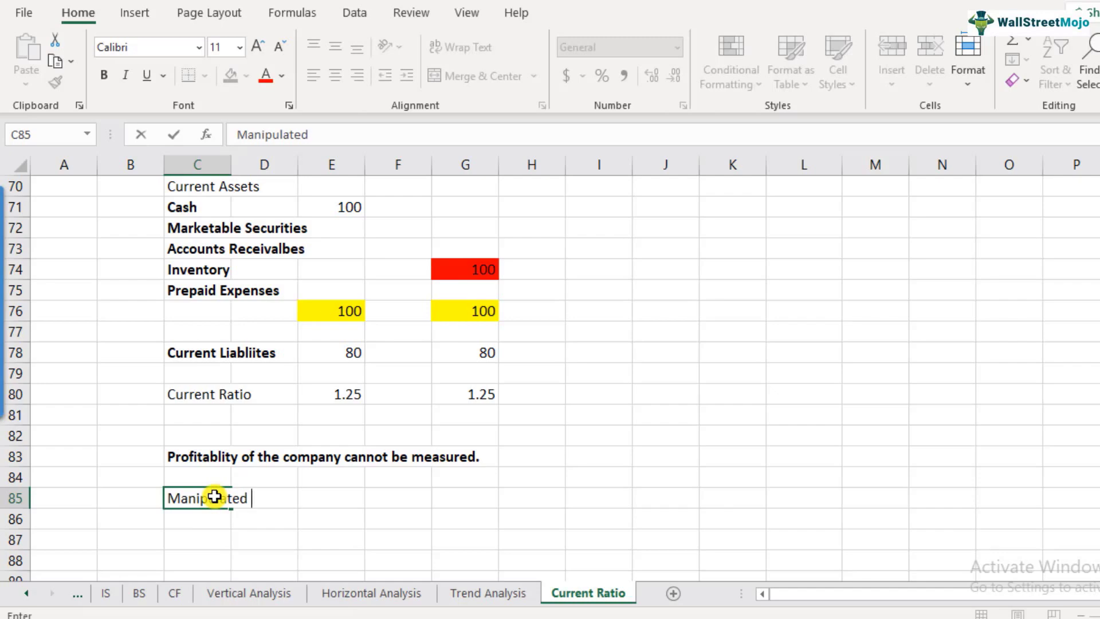
key("Return")
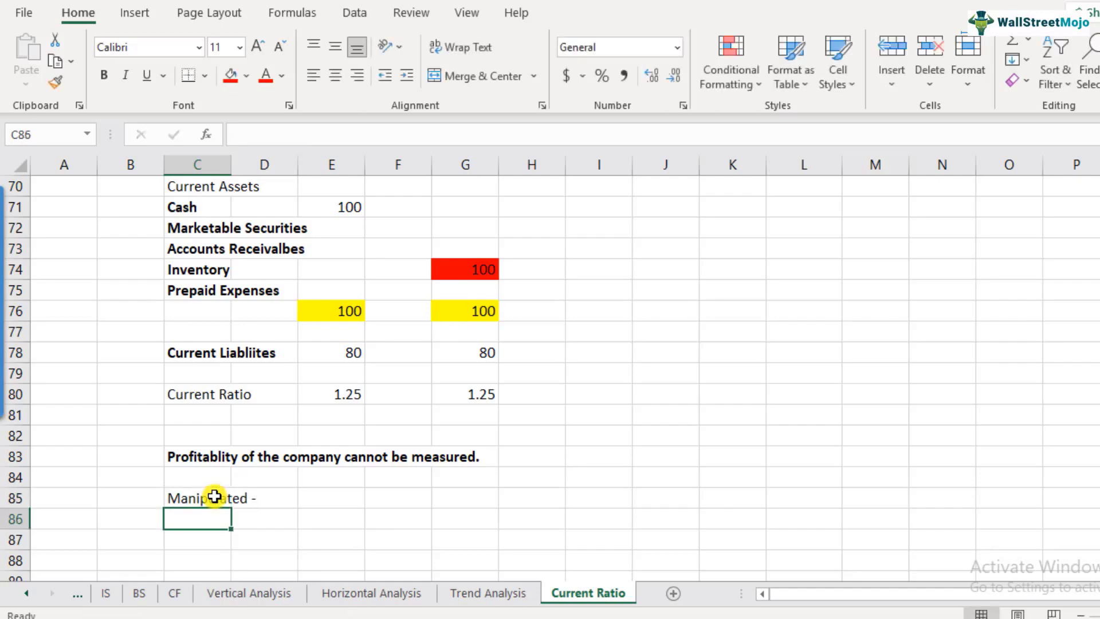
Enter "Current Assets and Current Liablities Increase by the same AMOUNT" in C87
scroll(206, 447, "down", 1)
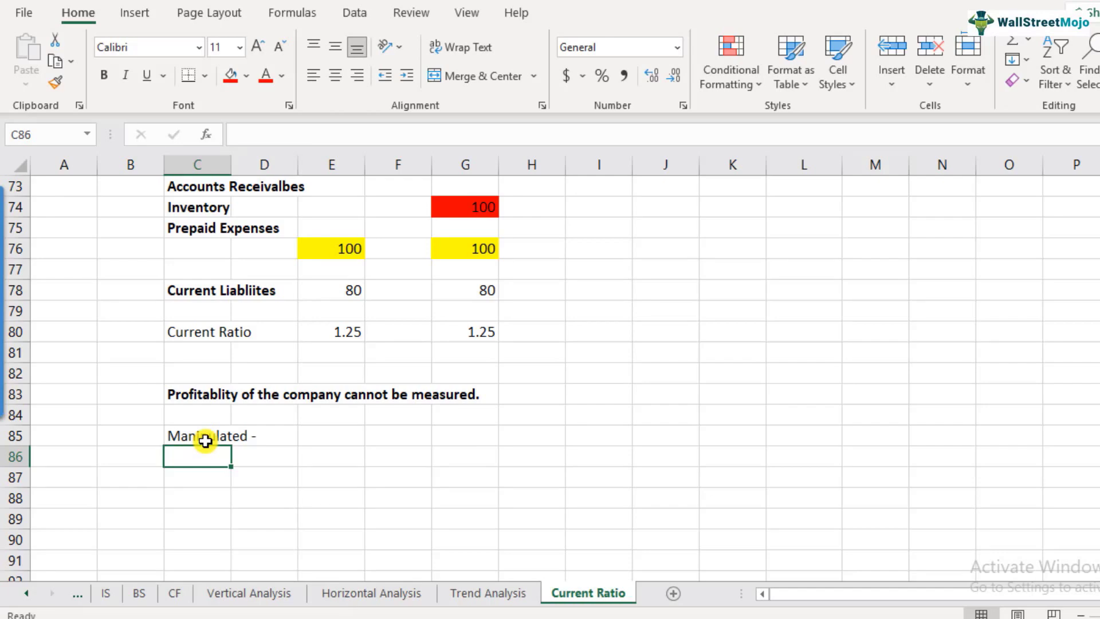
left_click(211, 480)
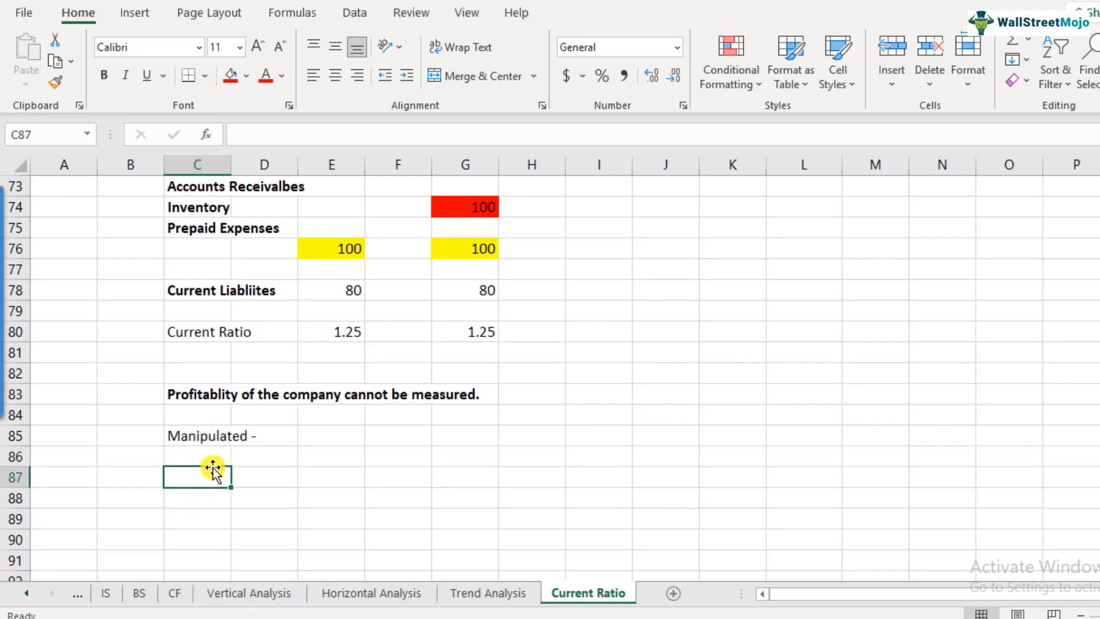
type("Current A")
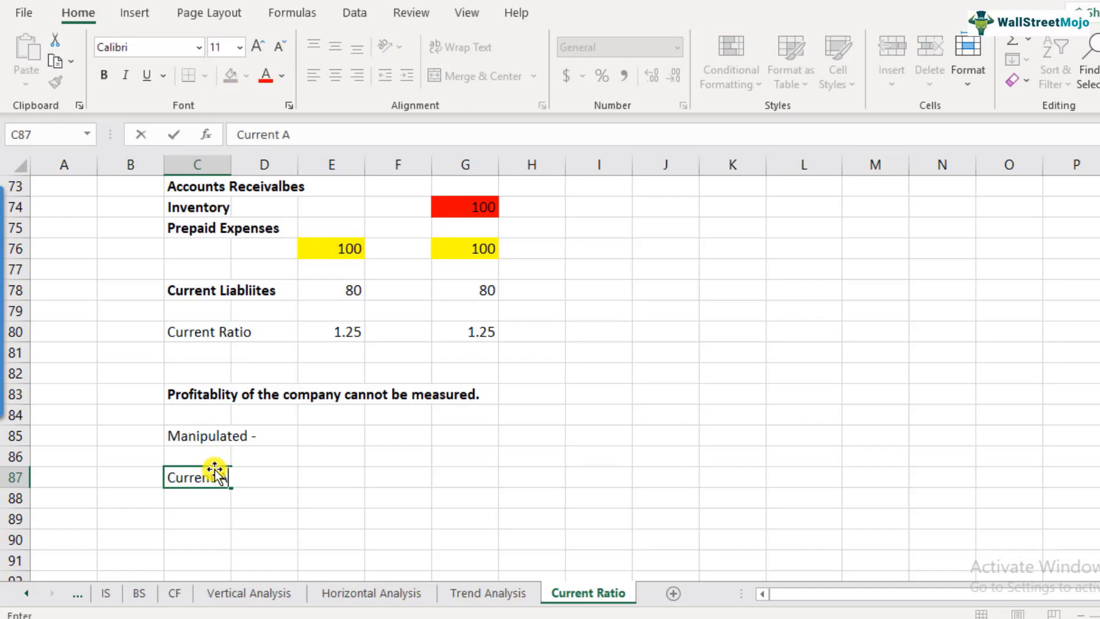
type("ssets and Current L")
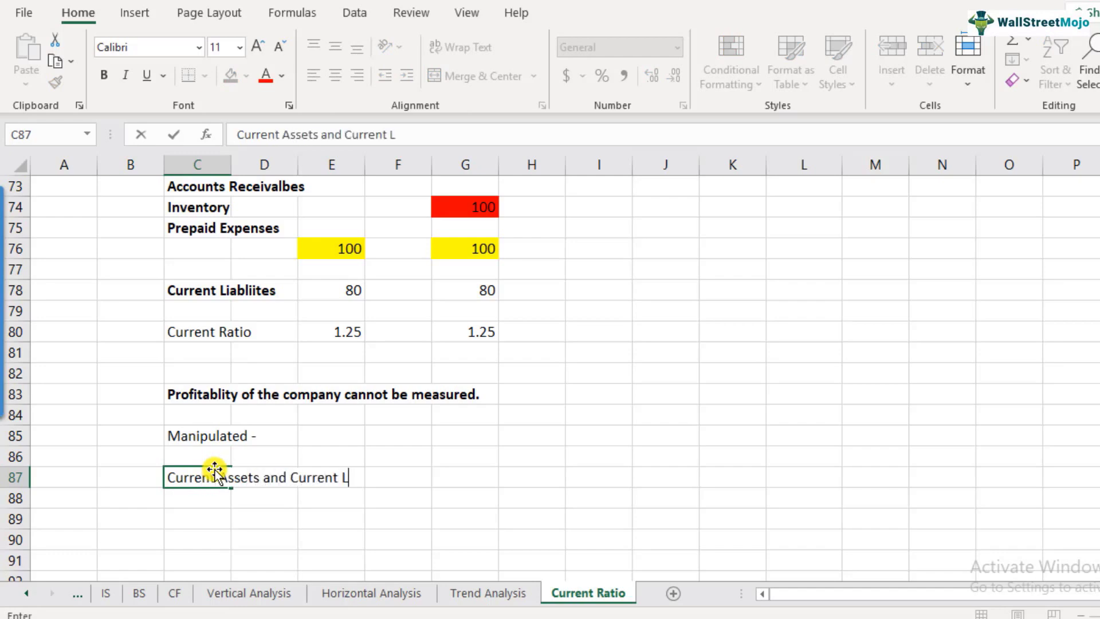
type("iablities Increase")
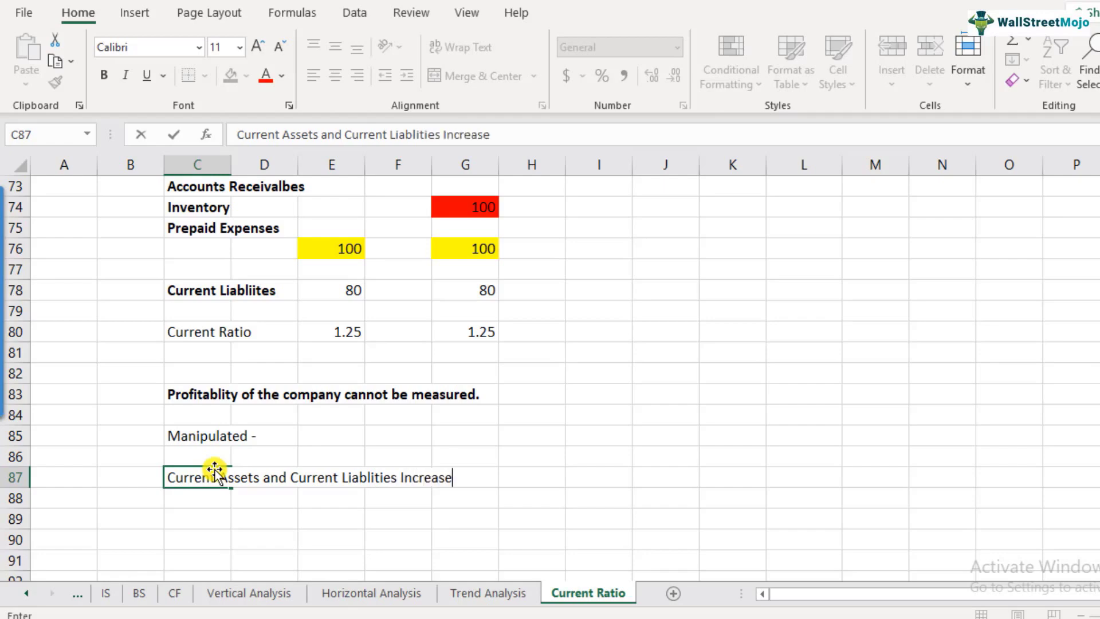
type(" by the same ")
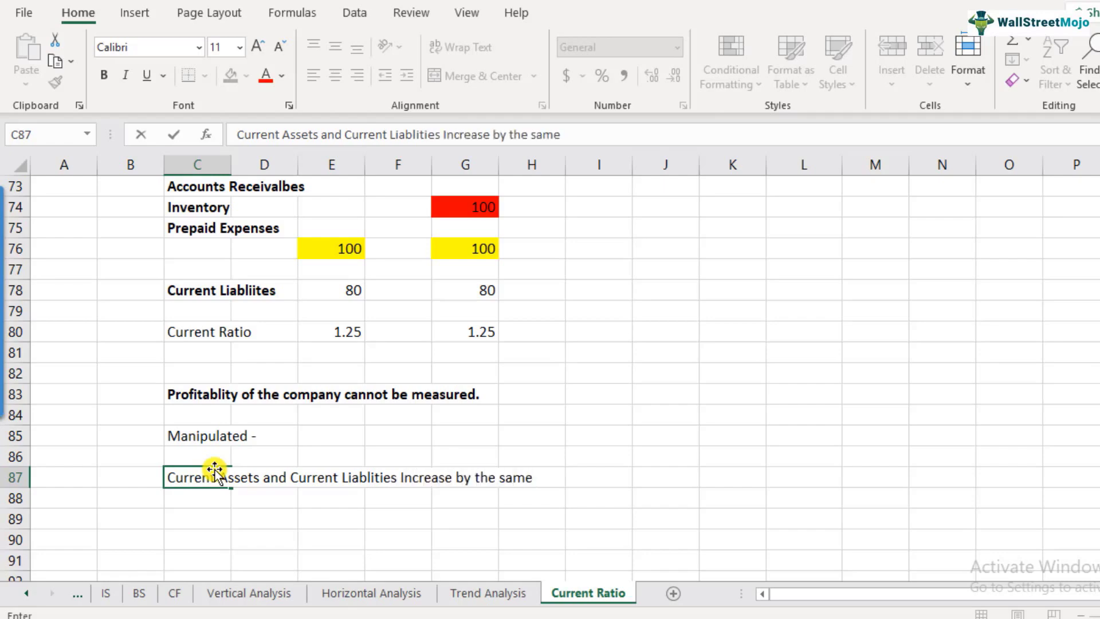
type("AMOUNT")
key("Return")
left_click(215, 471)
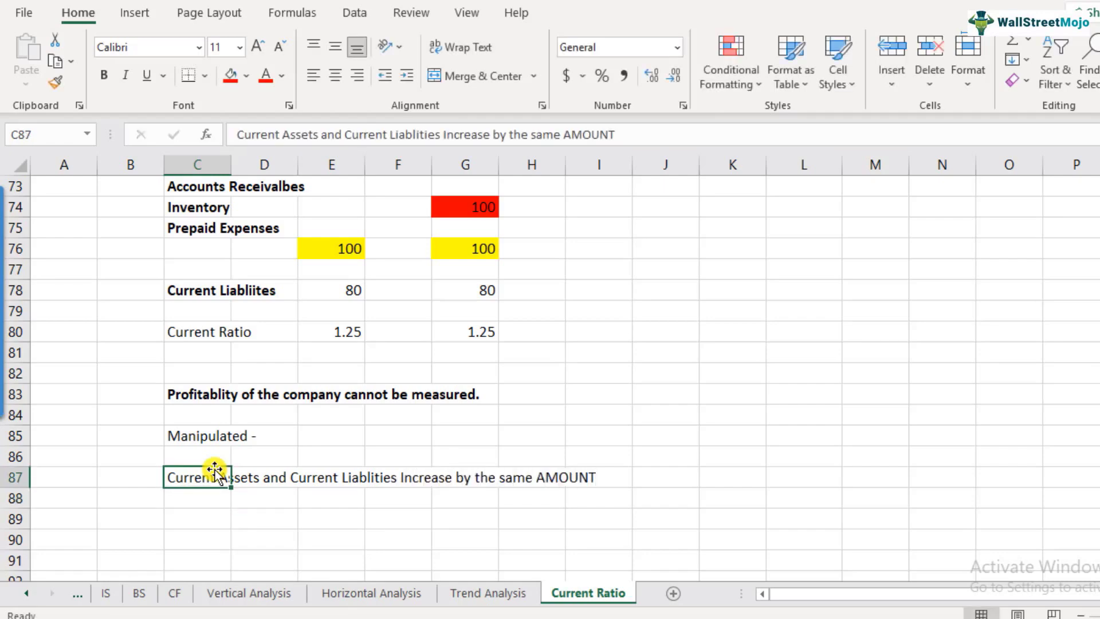
left_click(197, 520)
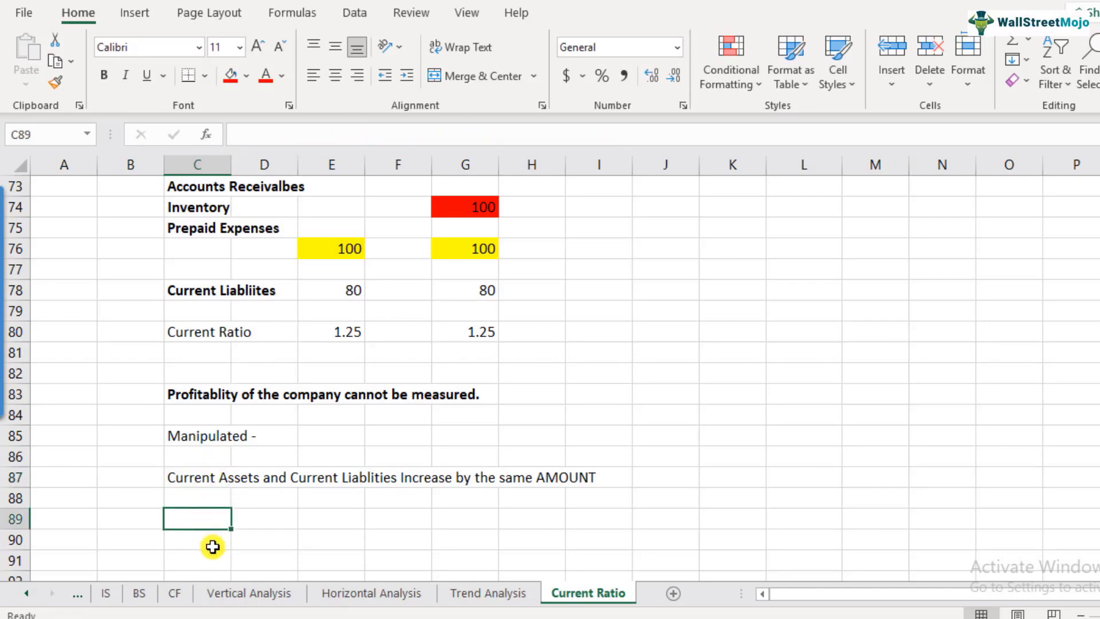
Enter the consequence "Current Ratio will DECLINE" in J87, beside the equal-increase statement
left_click(664, 481)
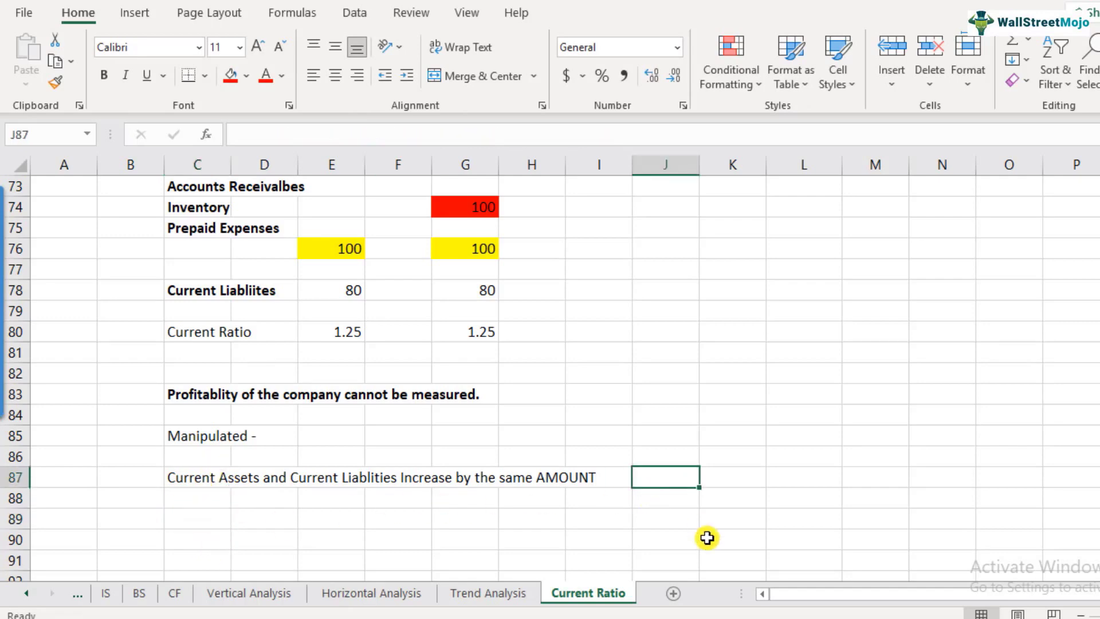
type("Current Rati o")
key("BackSpace")
key("BackSpace")
type("o will ")
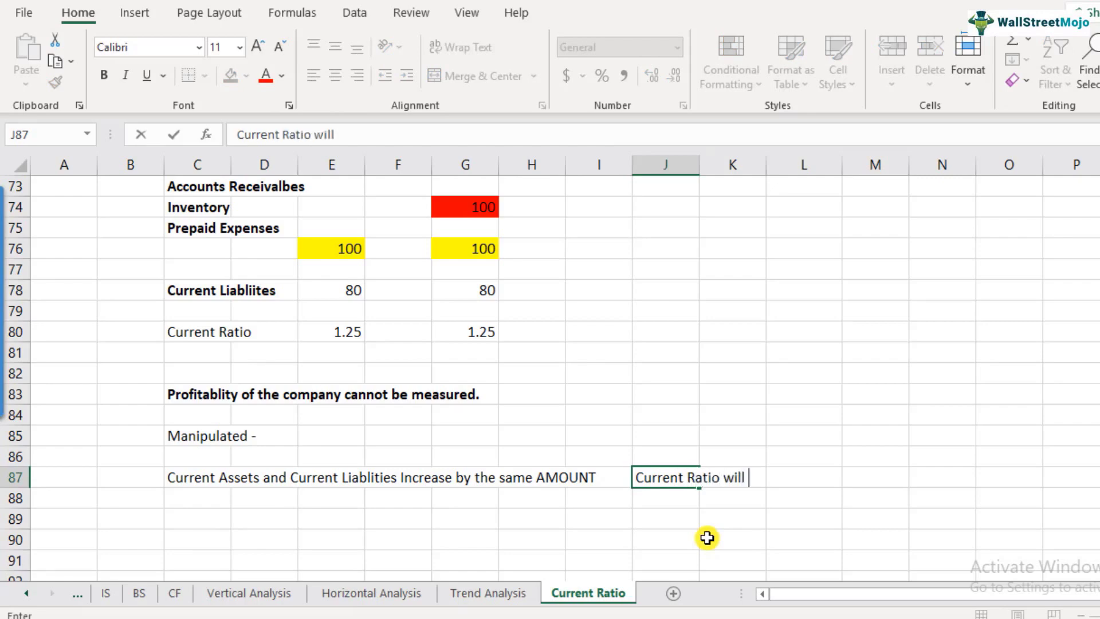
type("DECLINE")
key("Return")
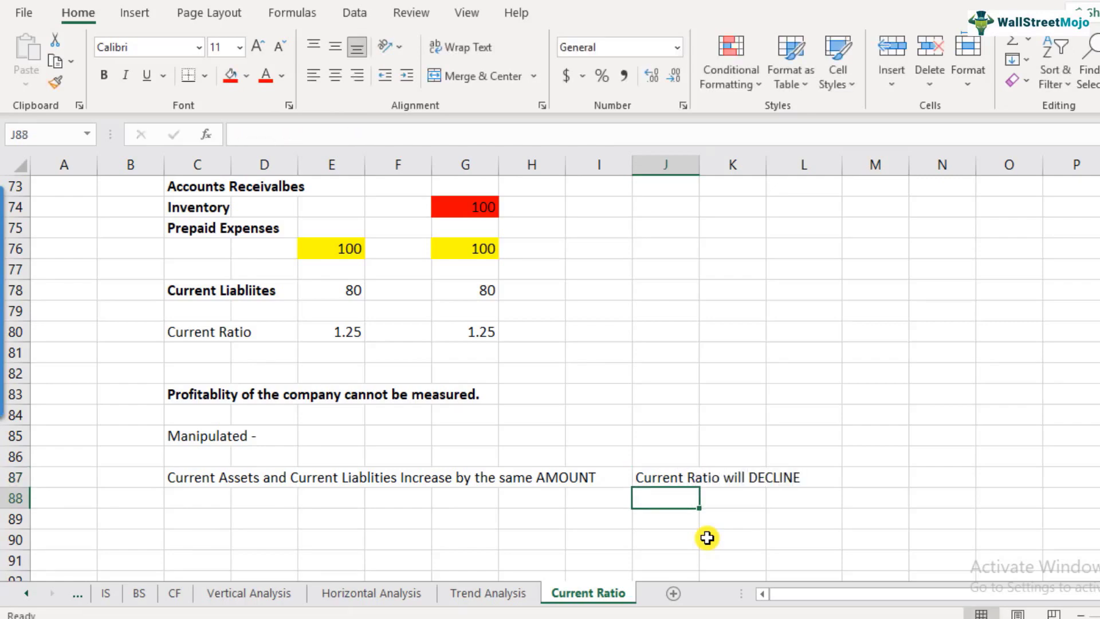
Try setting Company A's cash in E71 to 120 and current liabilities in E78 to 100, and check the ratio formula in E80
left_click(342, 269)
scroll(373, 339, "up", 2)
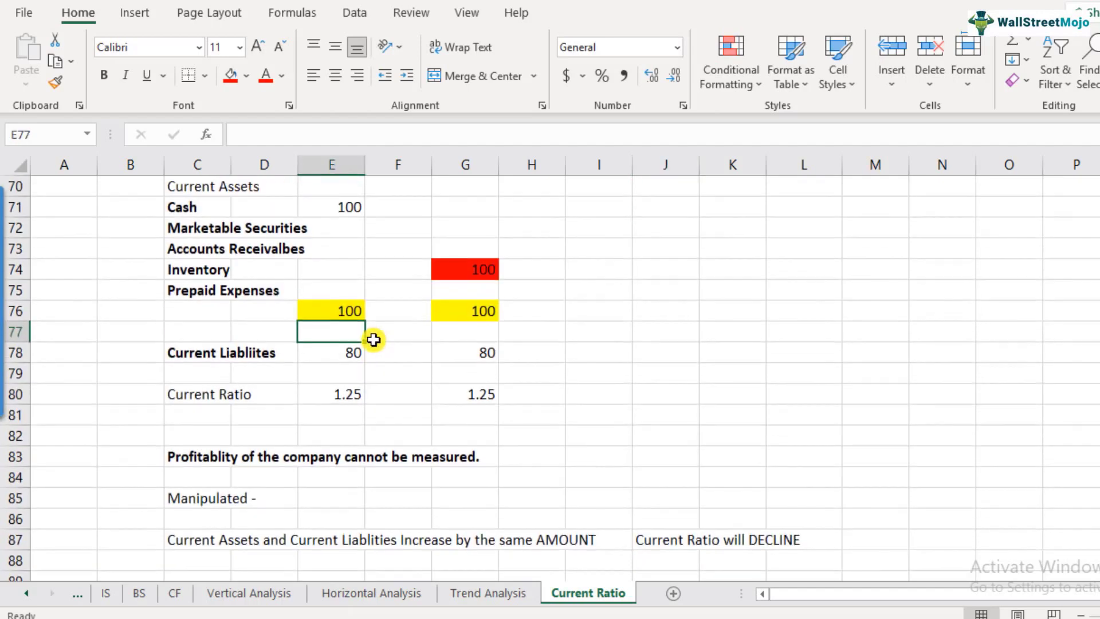
left_click(344, 271)
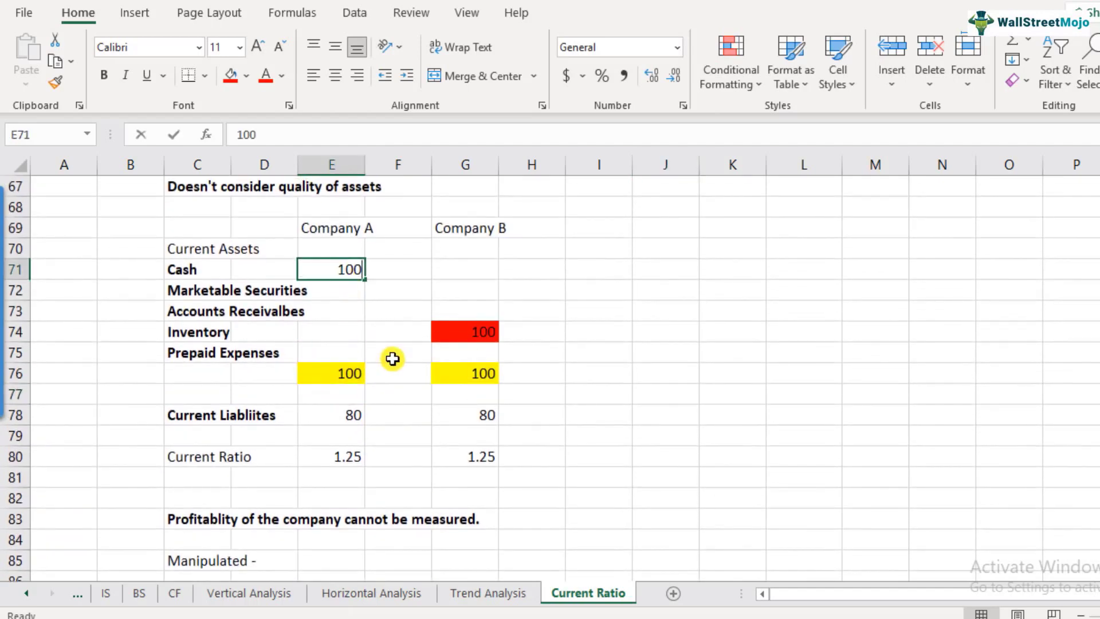
type("120")
key("Return")
key("Up")
left_click(347, 418)
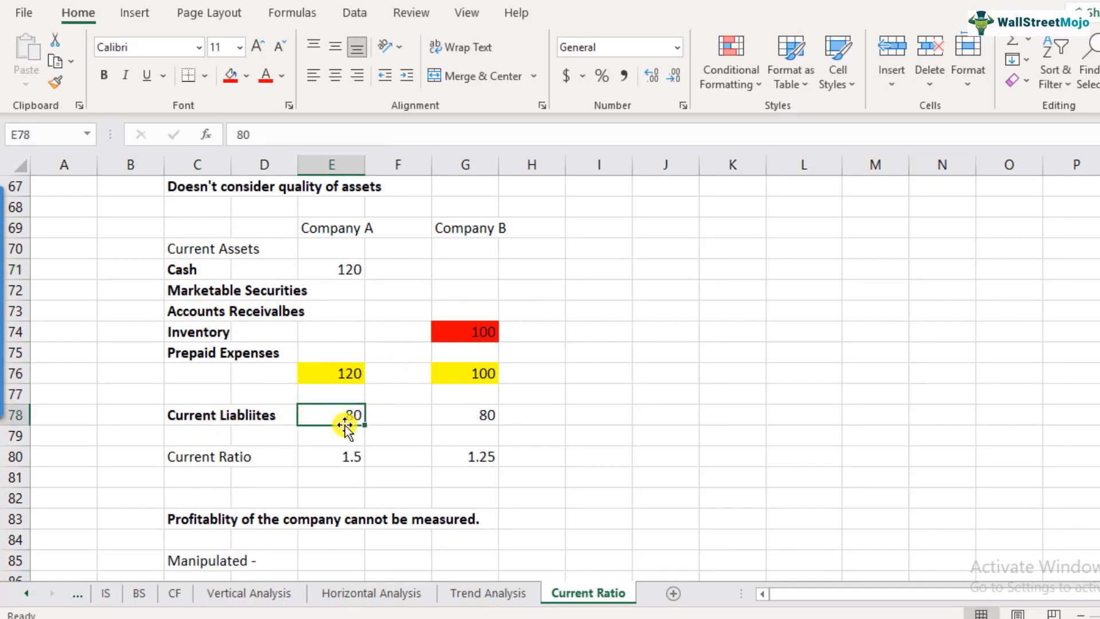
type("100")
key("Return")
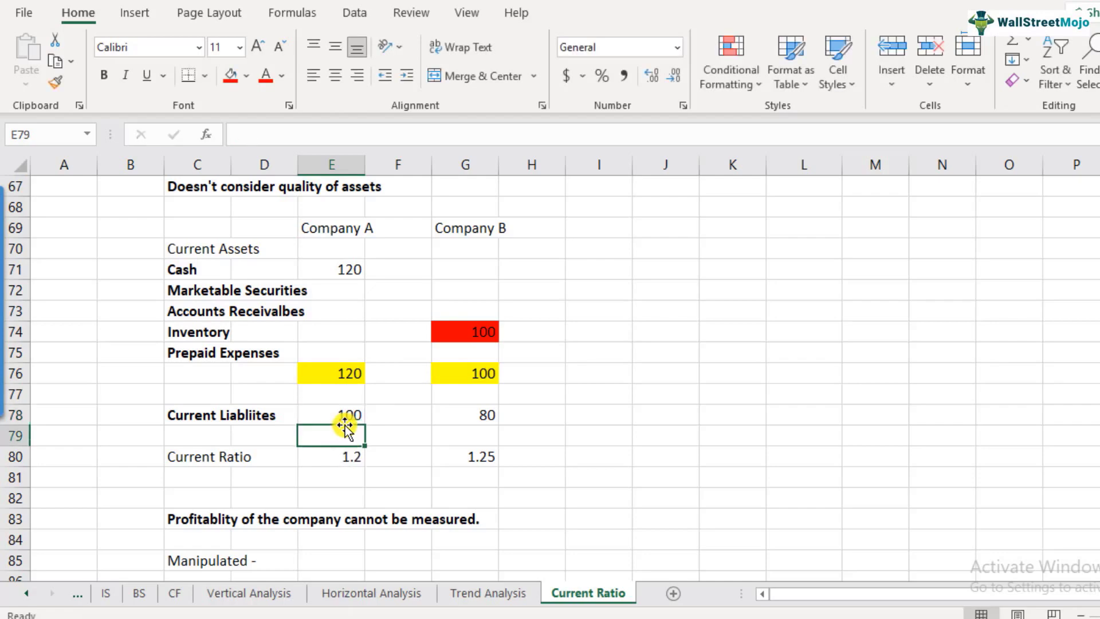
left_click(348, 454)
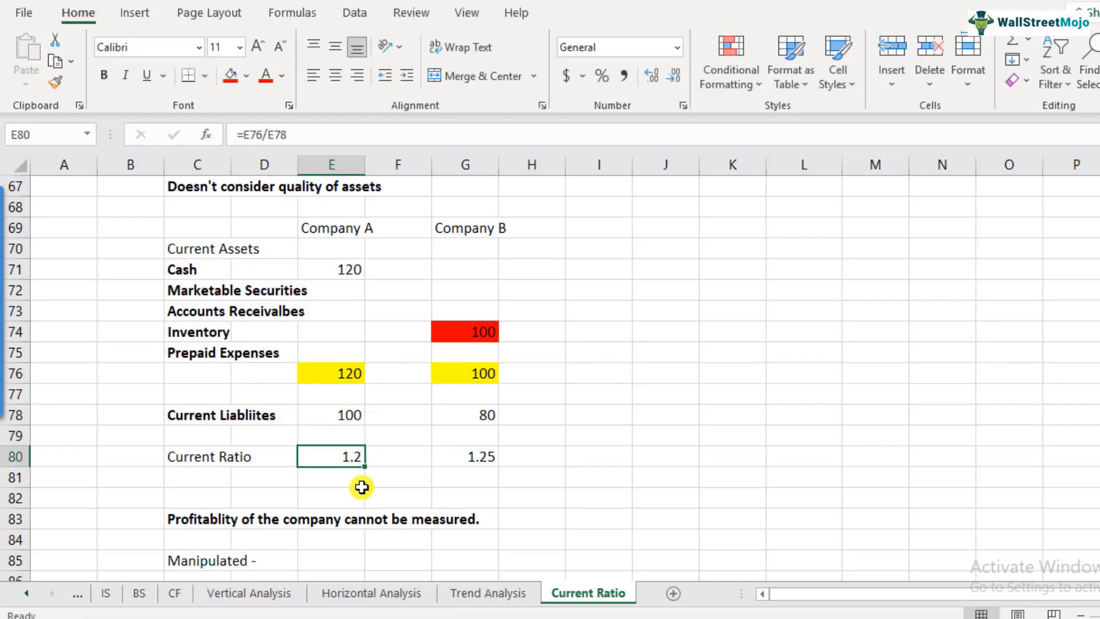
key("F2")
key("Escape")
Undo the changes to Company A's cash and current liabilities and compare E71 with E78
key("ctrl+z")
key("ctrl+z")
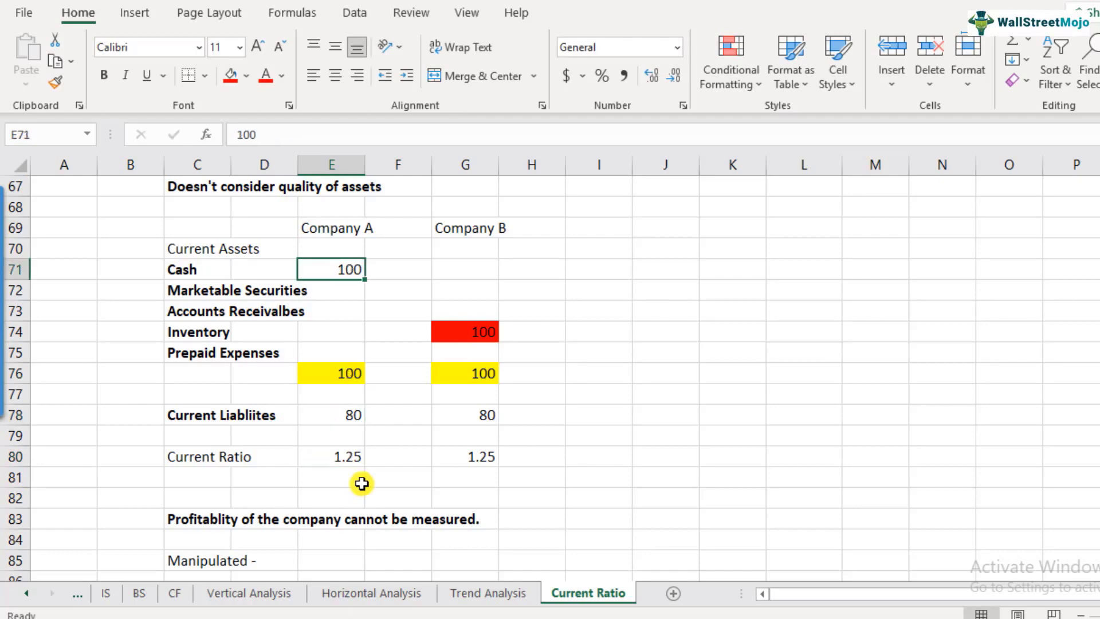
left_click(356, 310)
left_click(356, 267)
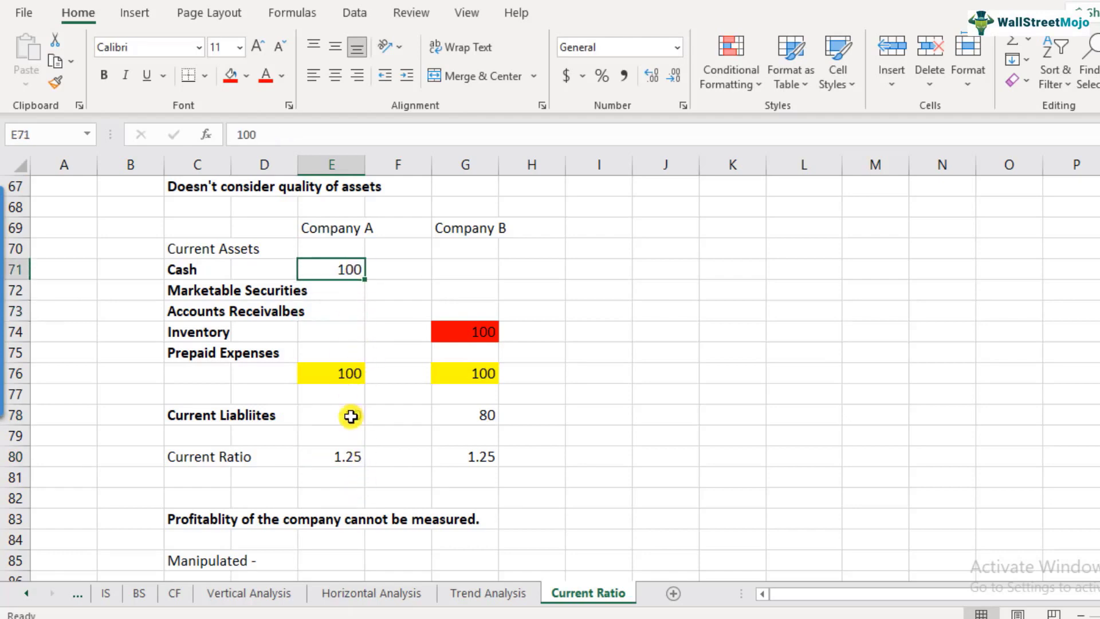
left_click(350, 416, "ctrl")
Add the label "Current Assets" in K84, above the declining-ratio note
scroll(686, 448, "down", 2)
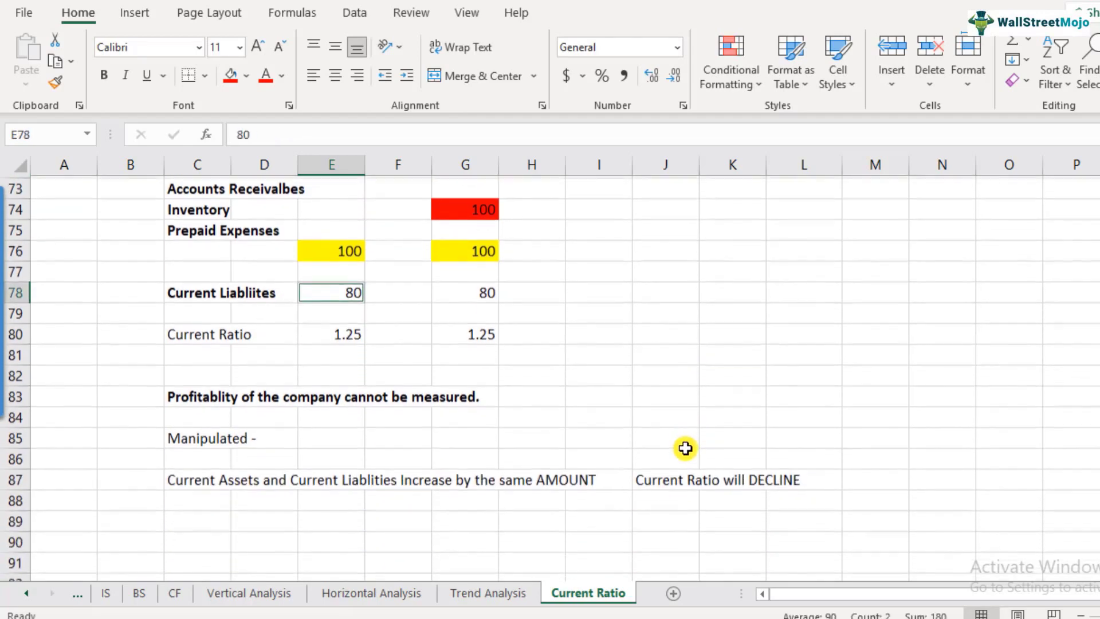
left_click(710, 420)
type("Current Asets'")
key("BackSpace")
key("BackSpace")
key("BackSpace")
key("BackSpace")
type("sets")
key("Return")
Enter 100 in M84 for current assets and 80 in M85, labelled "Current Liablities" in K85
key("Up")
key("Right")
key("Right")
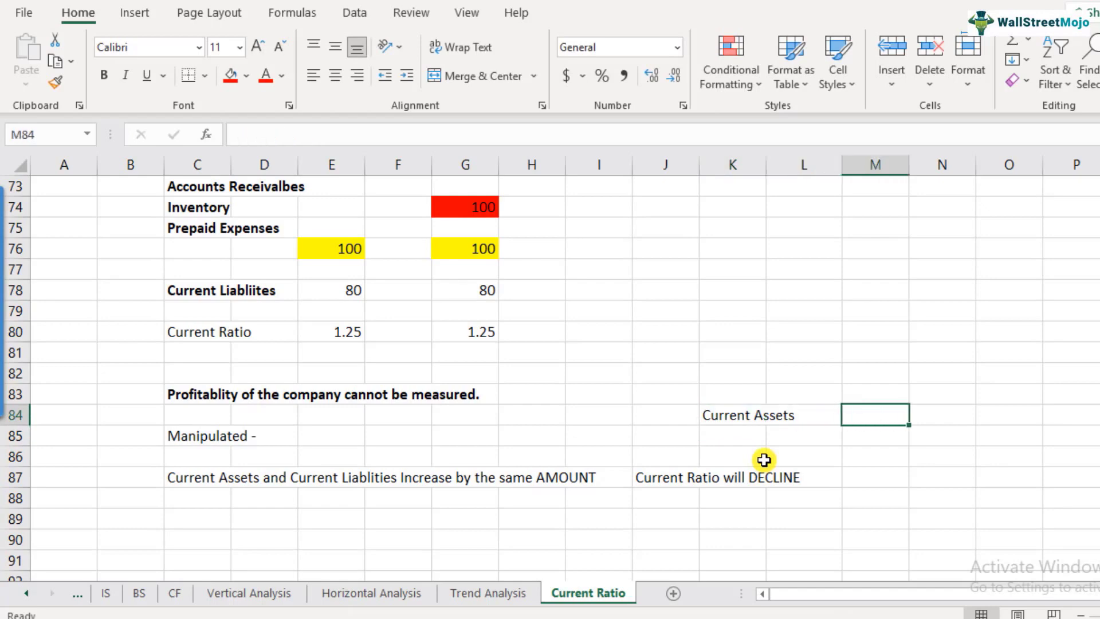
type("100")
key("Return")
type("80")
key("Left")
key("Left")
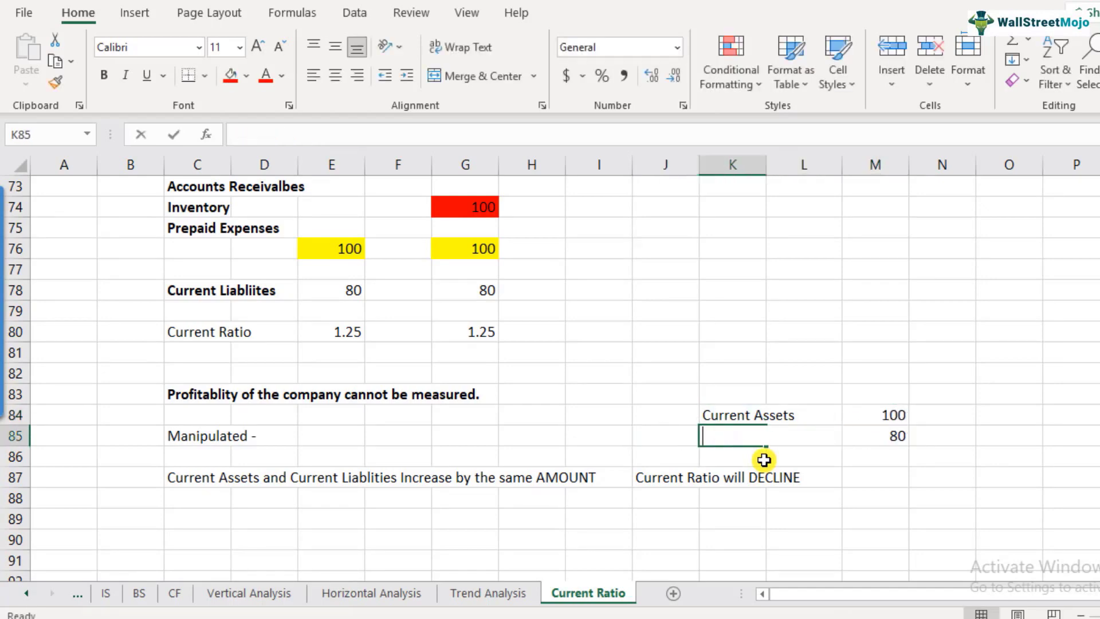
type("Current Liablitie")
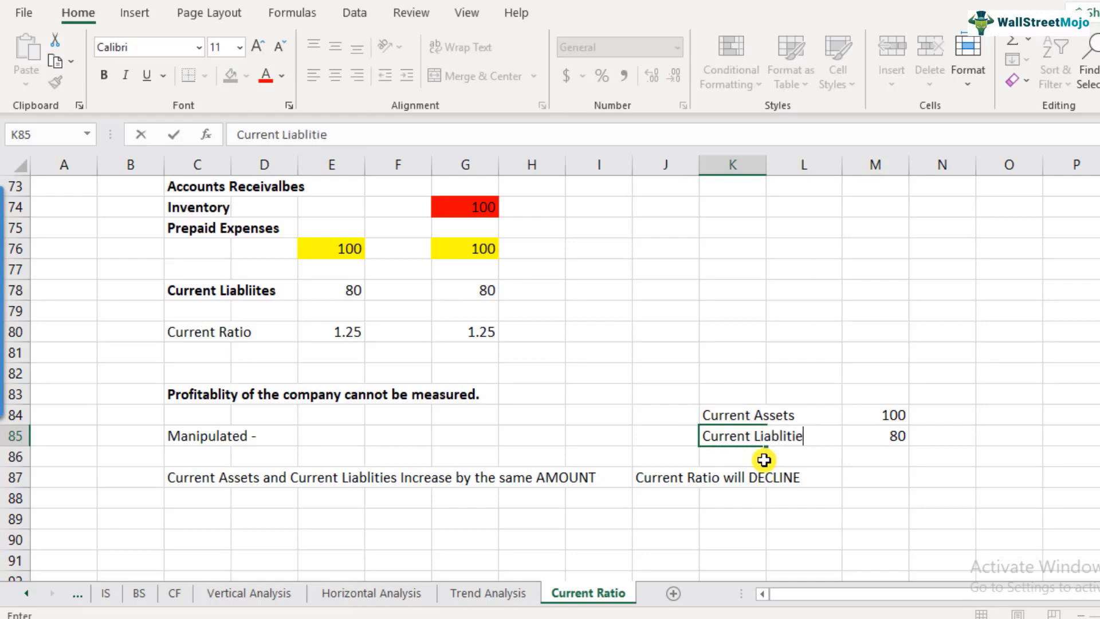
type("s")
key("Return")
Calculate the current ratio in N84 as M84 divided by M85
key("Up")
key("Up")
key("Up")
key("Down")
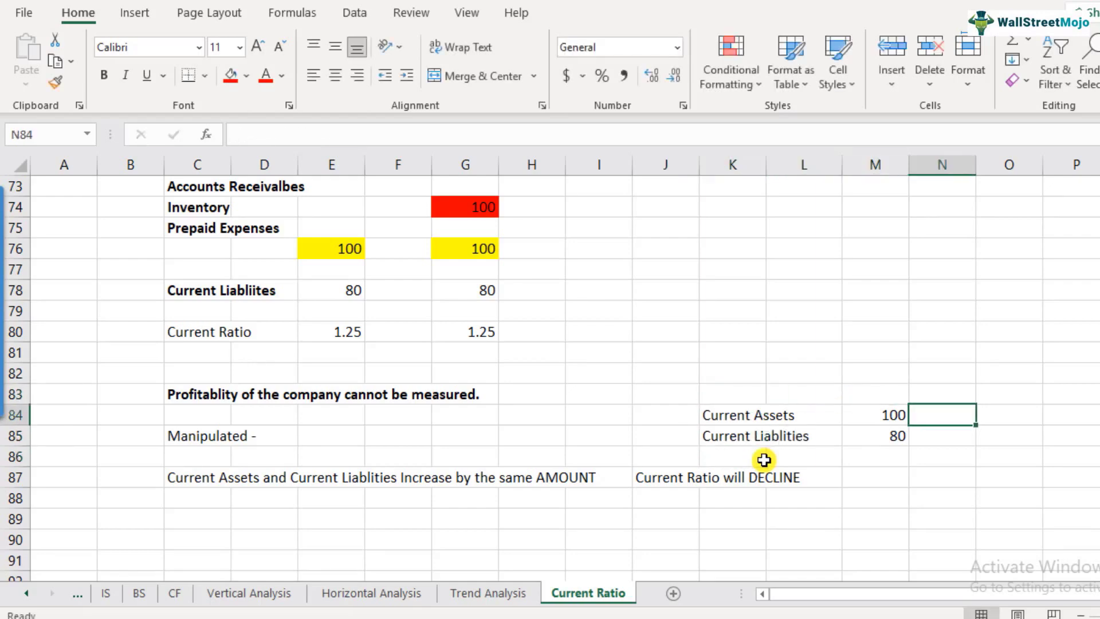
type("=")
key("Left")
type("/")
key("Left")
key("Down")
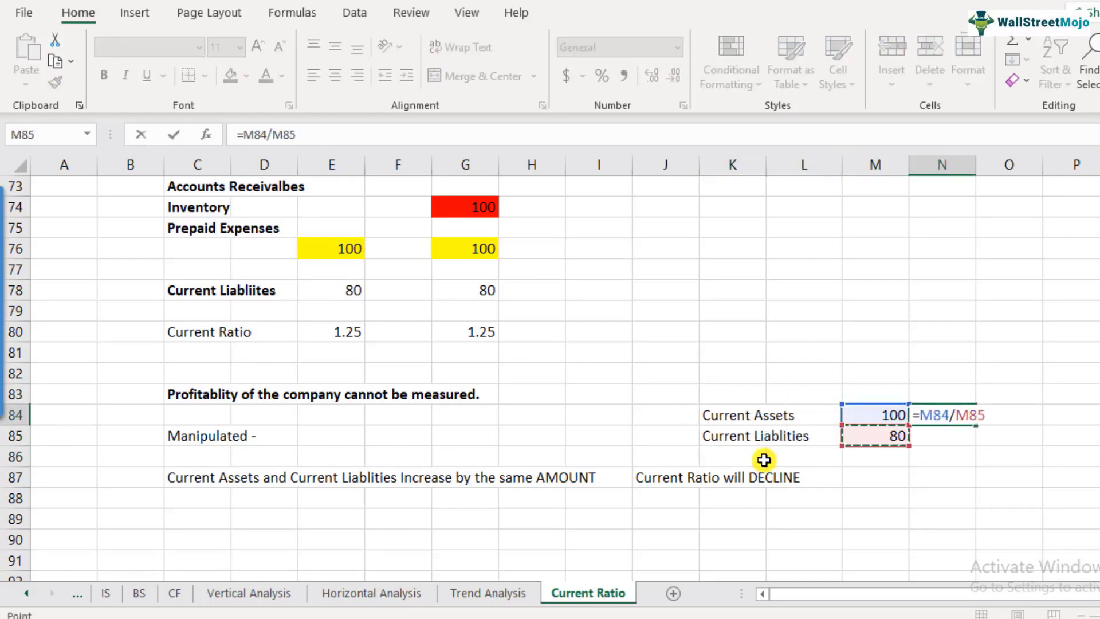
key("Return")
Enter the increased current assets of 120 in M87 and current liabilities of 100 in M88
key("Down")
key("Down")
key("Left")
type("120")
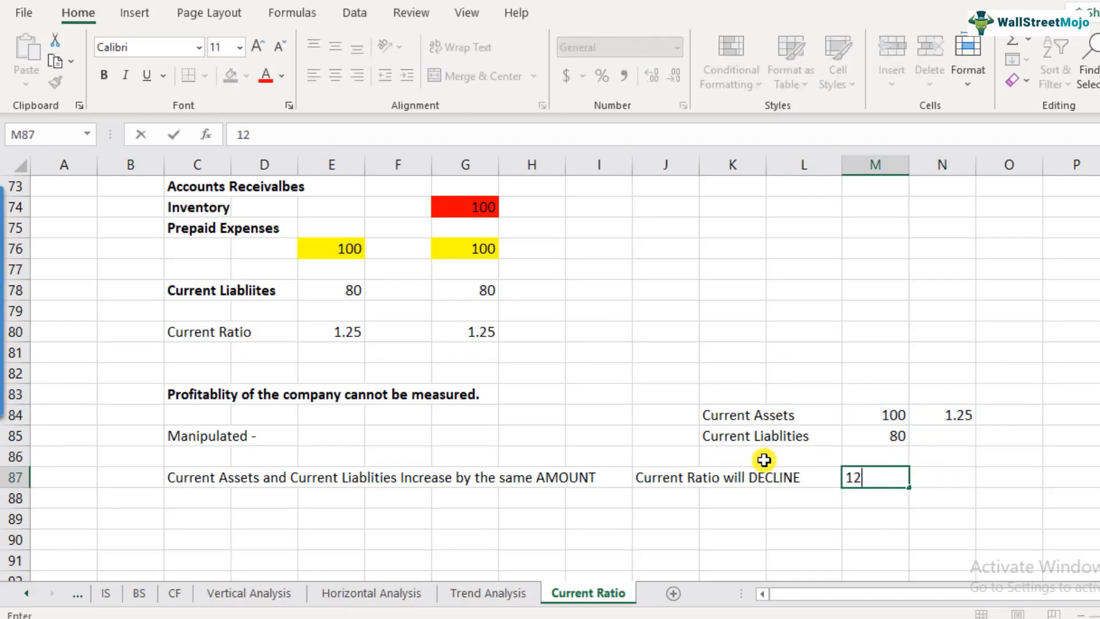
key("Return")
type("100")
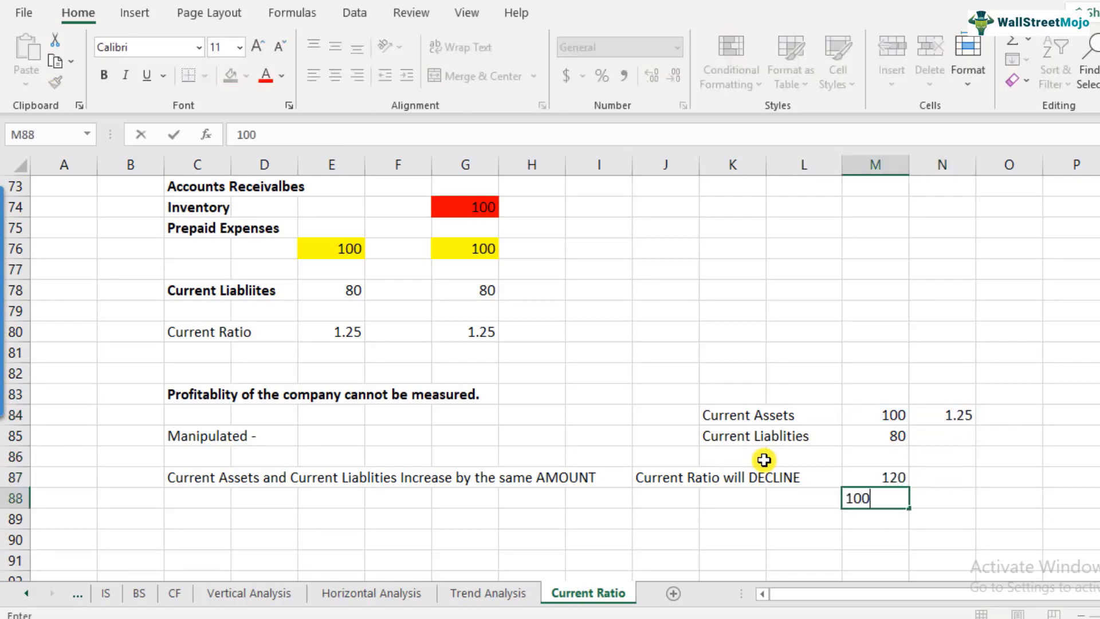
key("Return")
Calculate the current ratio for the increased amounts in N87 as M87 divided by M88, and adjust the cell's fill
key("Up")
key("Up")
key("Right")
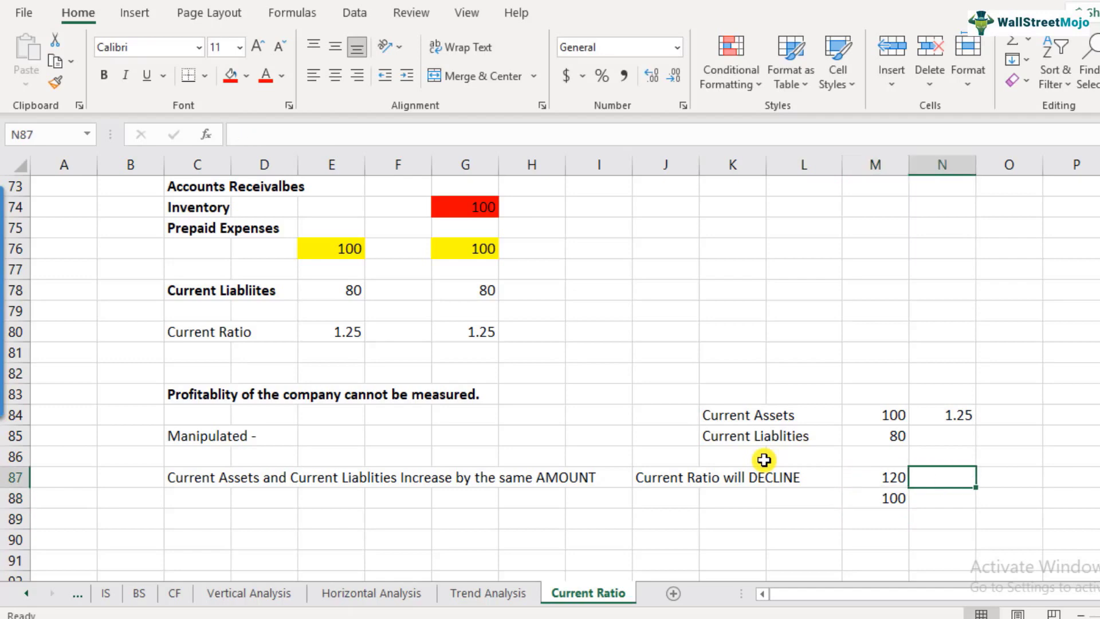
type("=")
key("Left")
type("/")
key("Left")
key("Down")
key("Return")
key("Up")
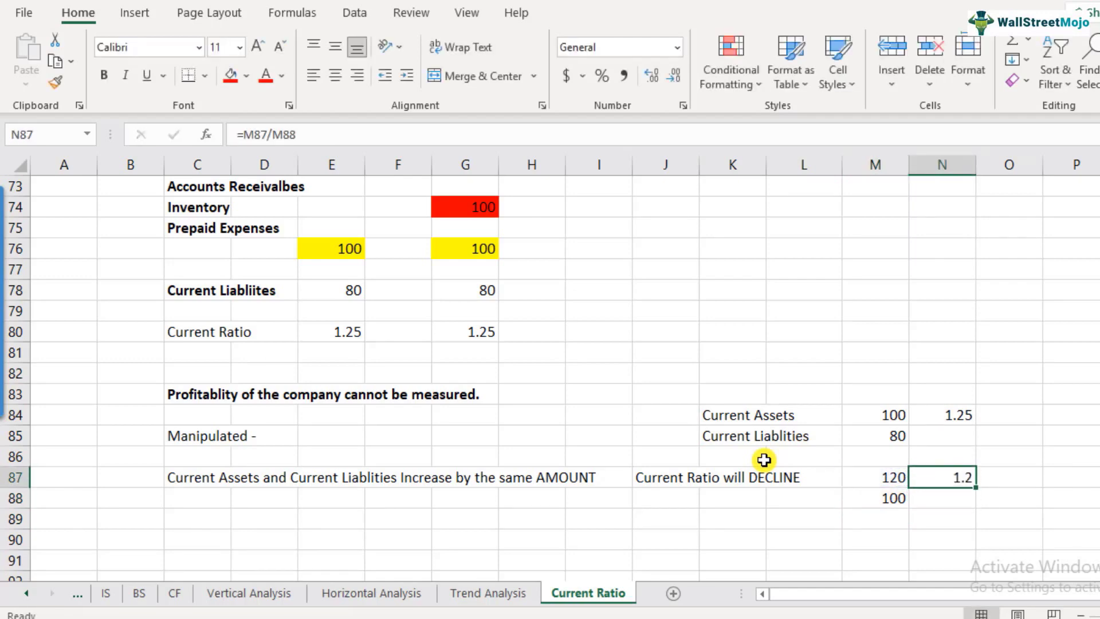
left_click(246, 75)
left_click(272, 246)
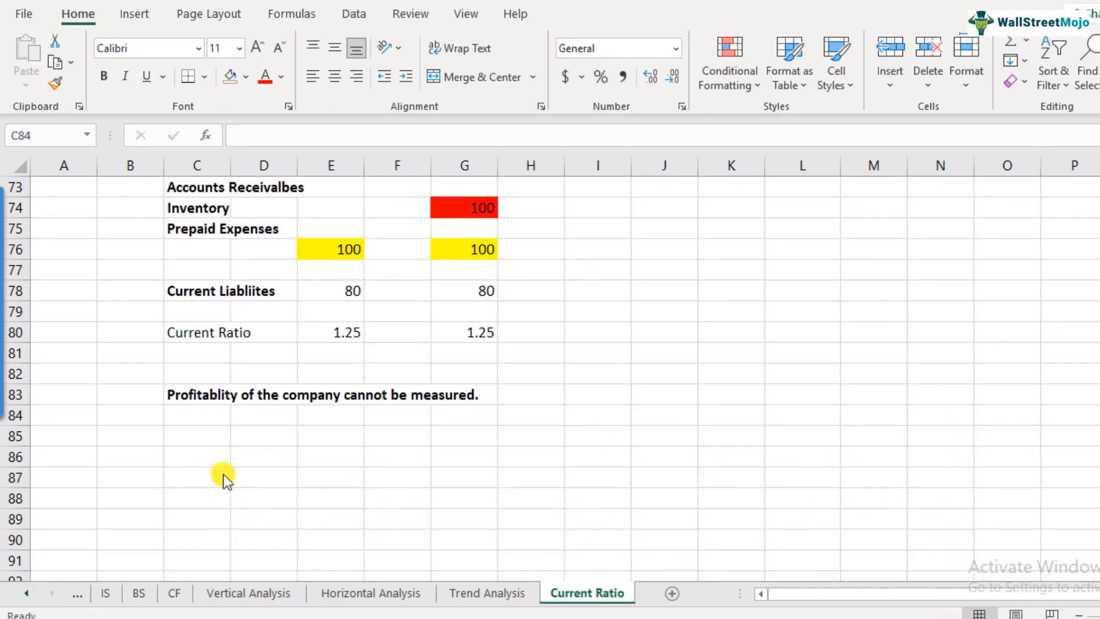
Enter "Manipulated", "Current Assets" and "Current Liablities" in C85, C86 and C87, below the profitability note
left_click(211, 442)
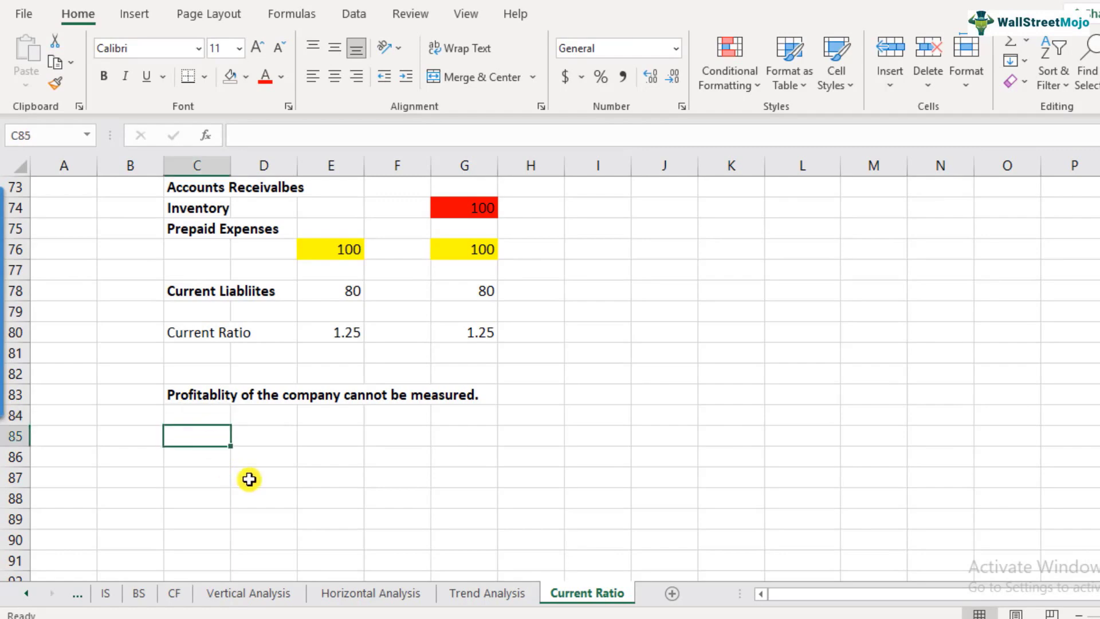
type("Manipulated")
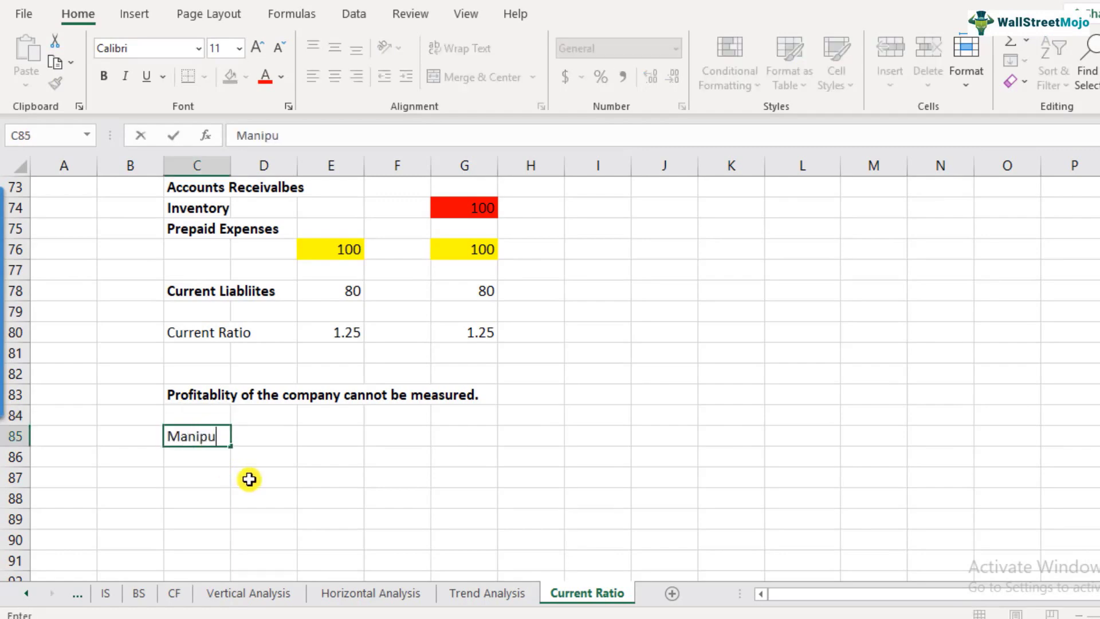
key("Return")
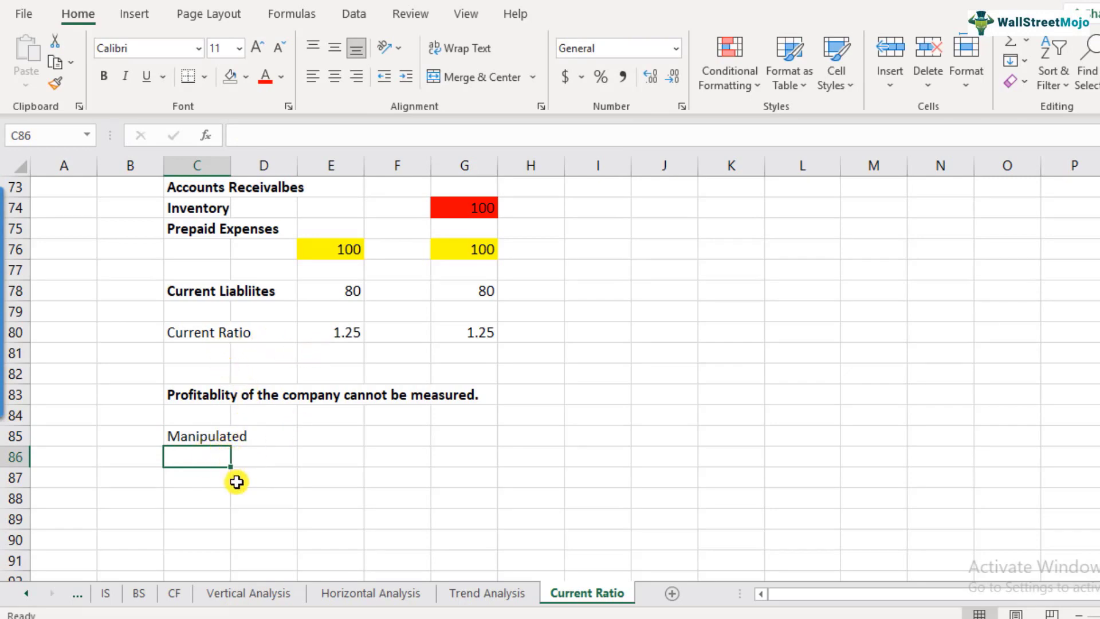
left_click(221, 480)
key("Up")
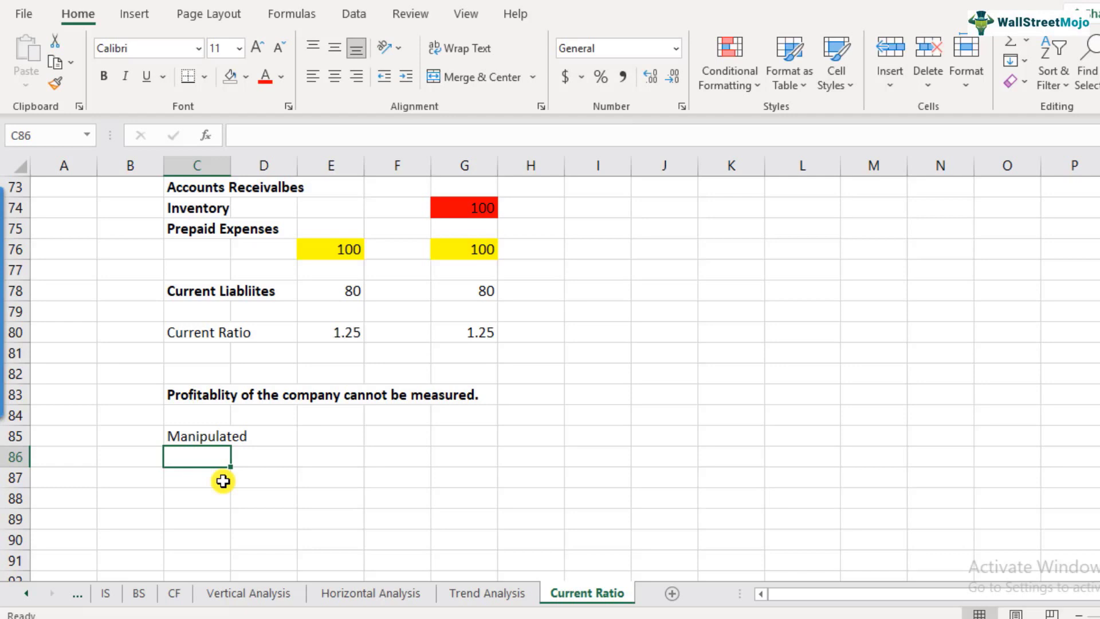
type("Current")
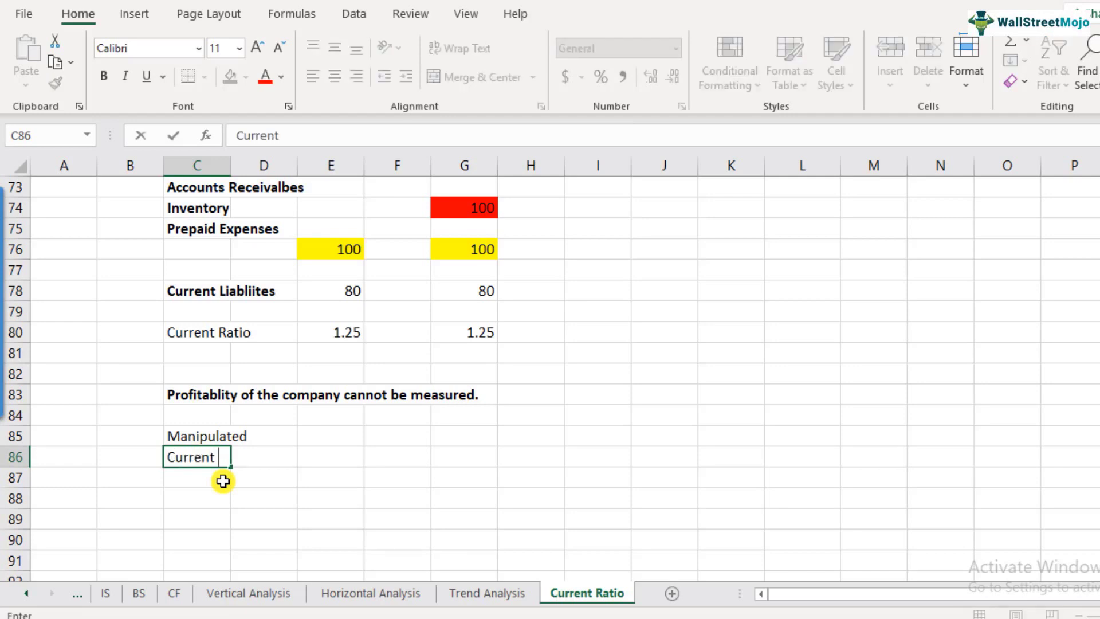
type(" Assets")
key("Return")
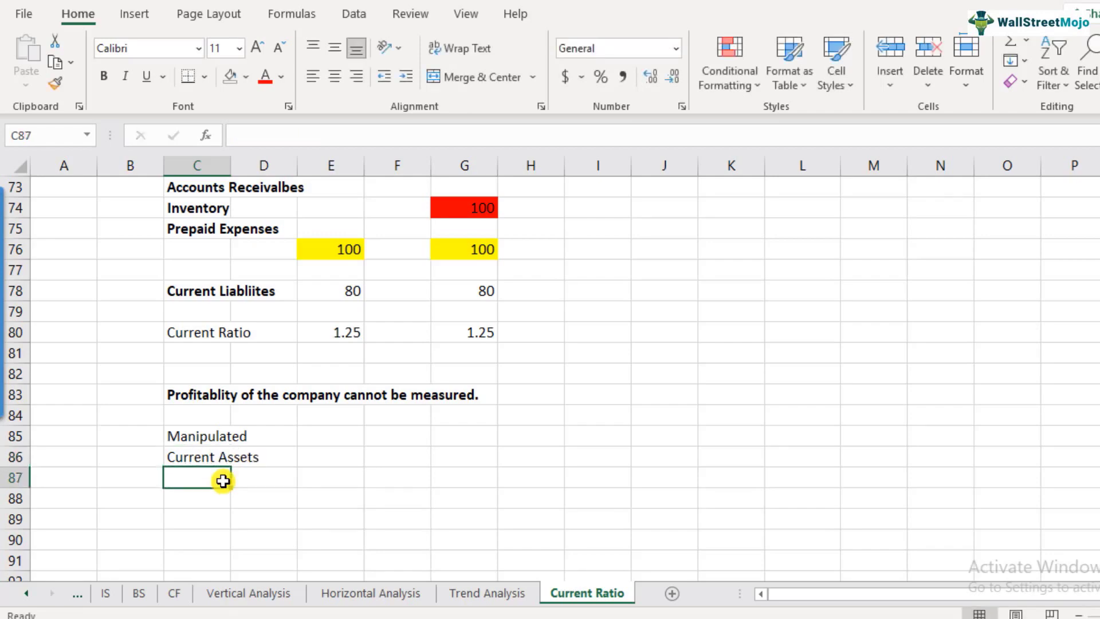
type("Current Liablities")
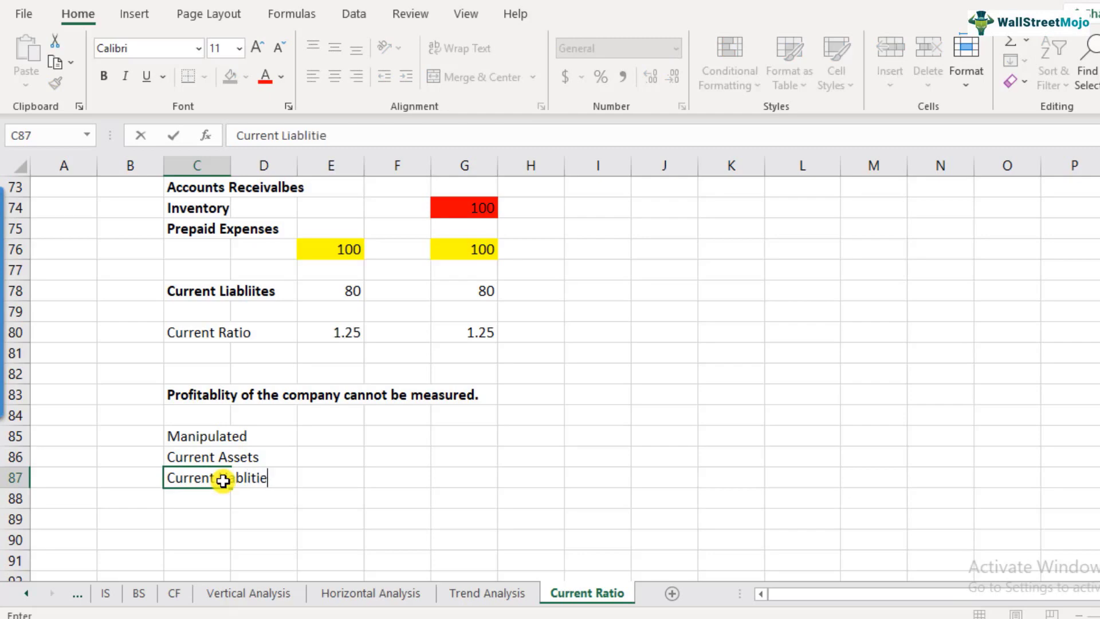
key("Return")
Enter the base amounts of 100 for current assets in E86 and 80 for current liabilities in E87
key("Up")
key("Right")
key("Right")
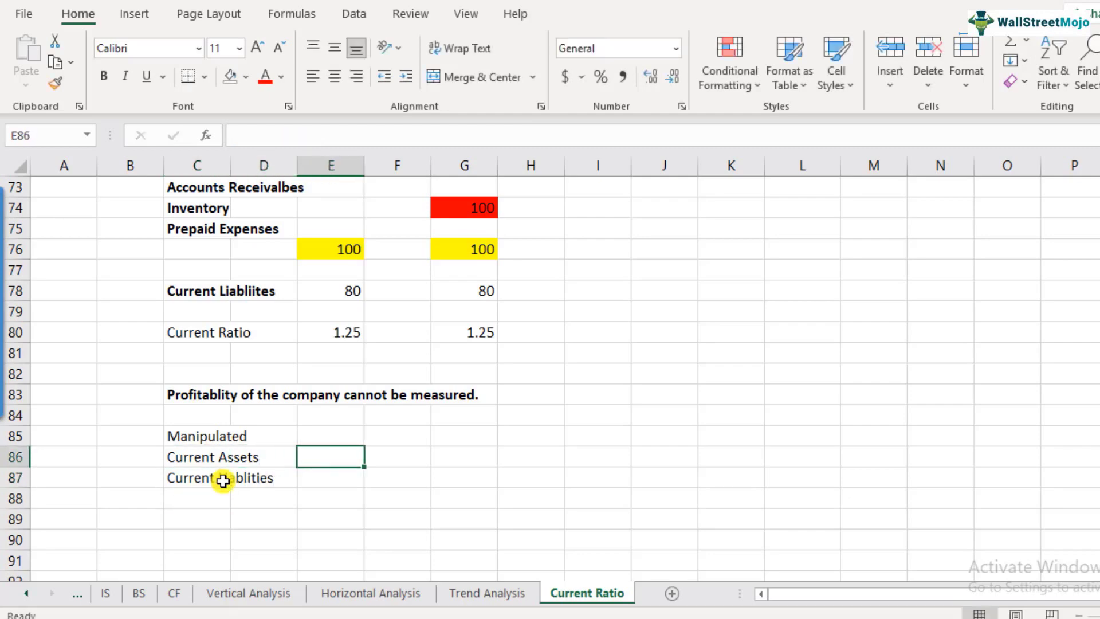
type("100")
key("Return")
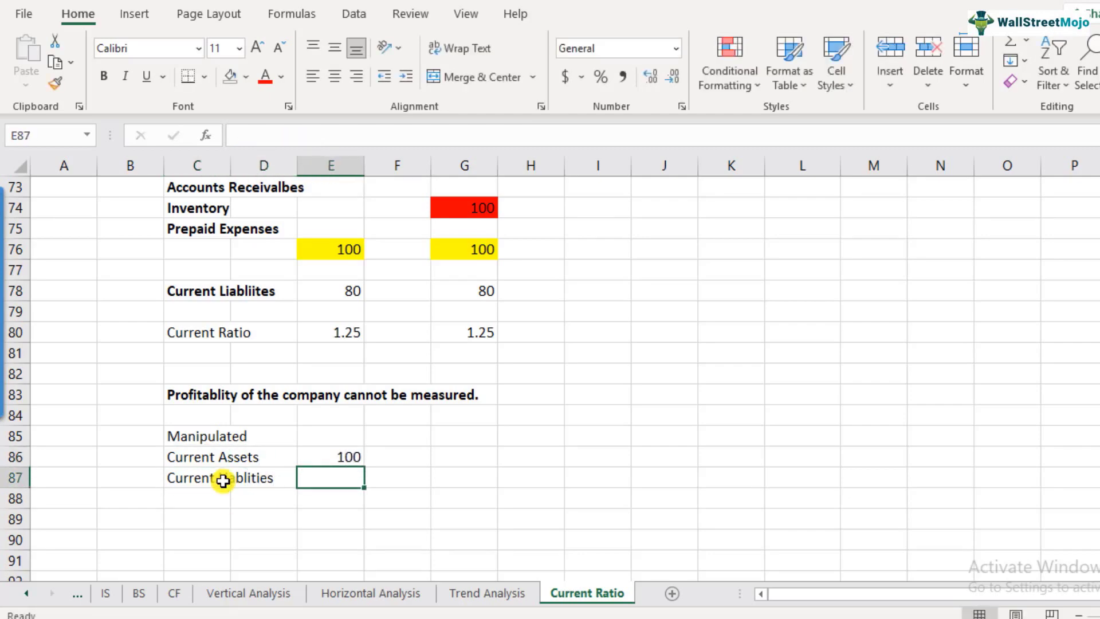
type("80")
key("Return")
Add an "increase" column in F85 with current assets of 120 in F86 and current liabilities of 100 in F87
key("Up")
key("Up")
key("Up")
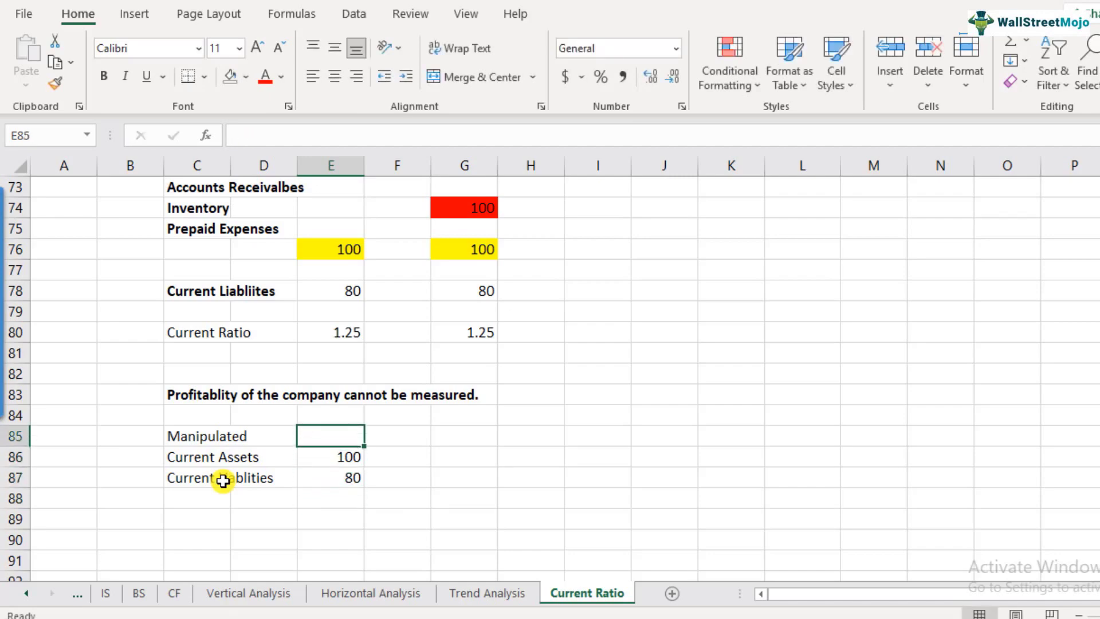
key("Right")
type("increase")
key("Return")
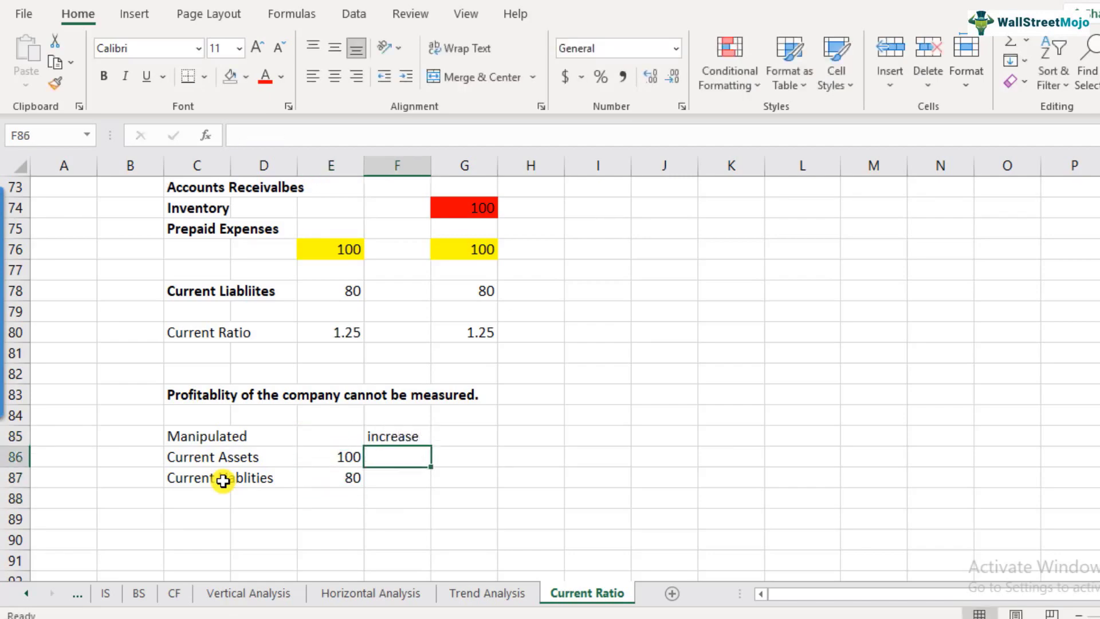
type("120")
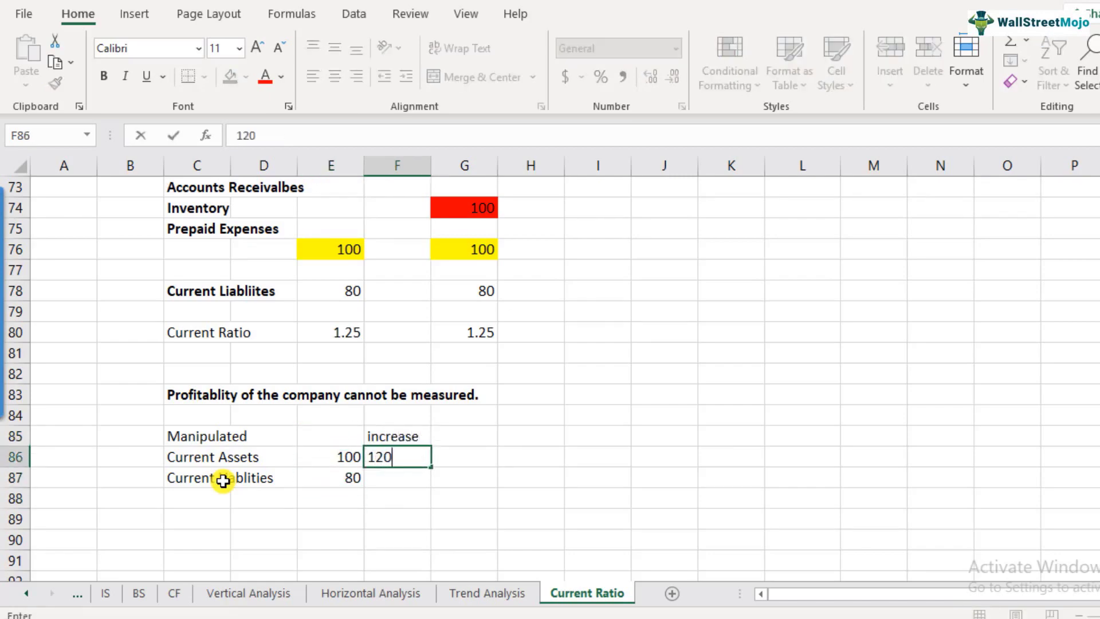
key("Return")
type("100")
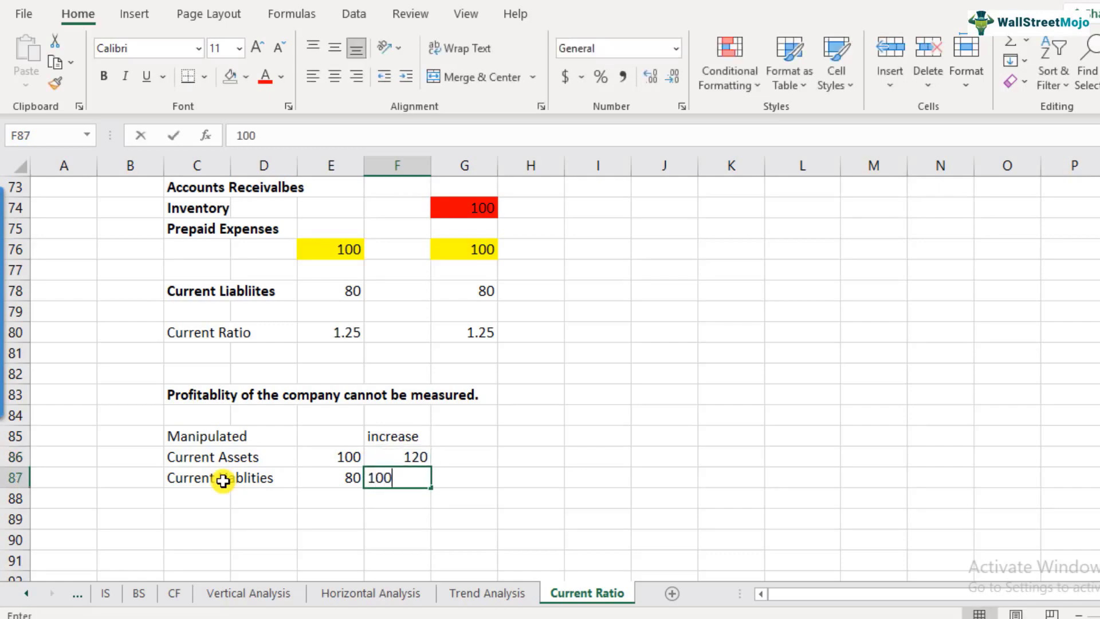
key("Return")
Add the label "Current Ratio" in C88, below the current liabilities label
key("Left")
key("Left")
key("Left")
type("Current Ratio")
key("Return")
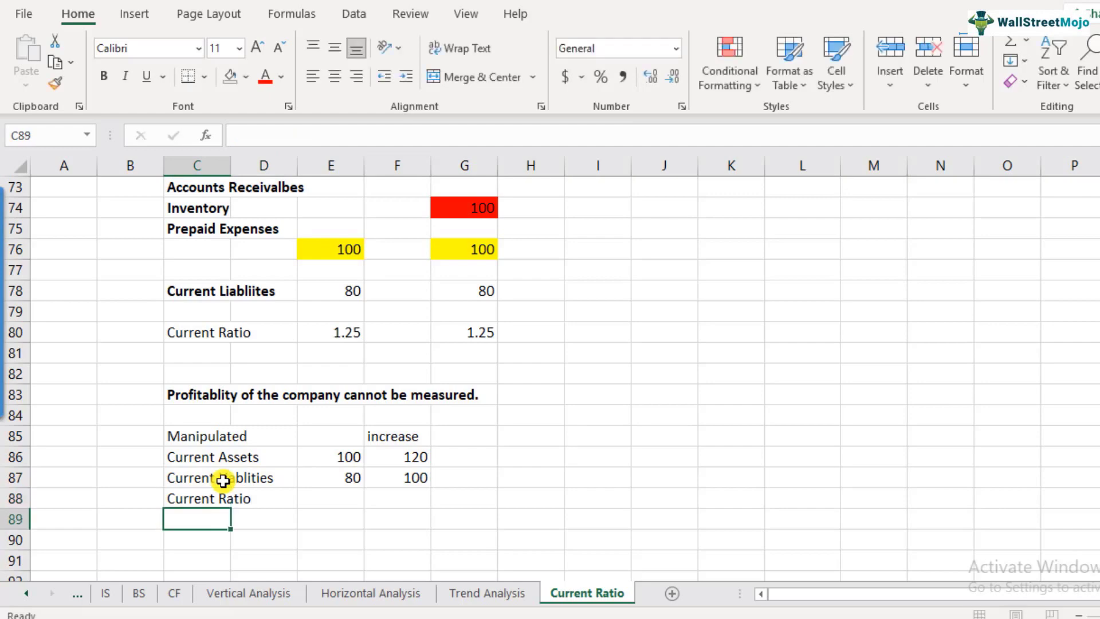
Calculate the base current ratio in E88 with =E86/E87 and check the formula's references
key("Up")
key("Up")
key("Right")
key("Down")
key("Right")
type("=")
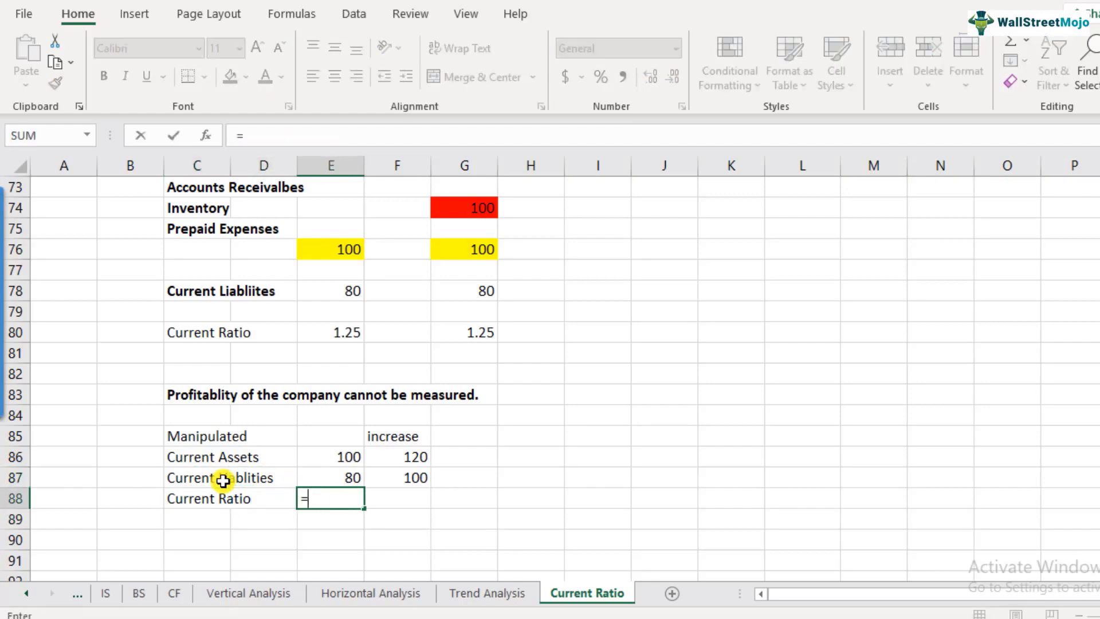
key("Up")
key("Up")
type("/")
key("Up")
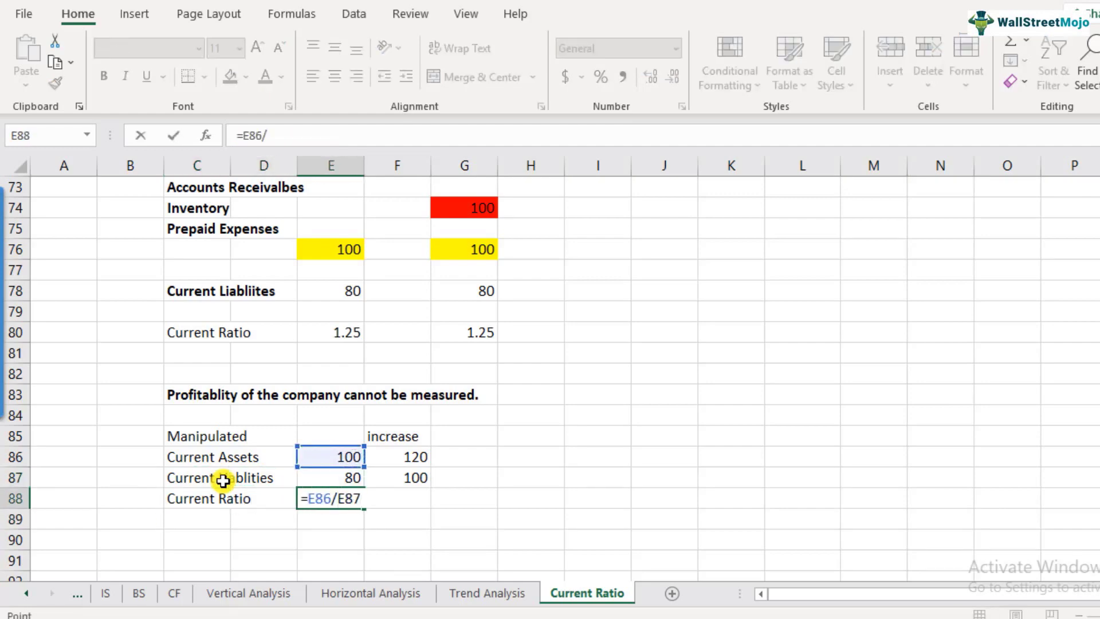
key("Return")
key("Up")
key("F2")
key("Escape")
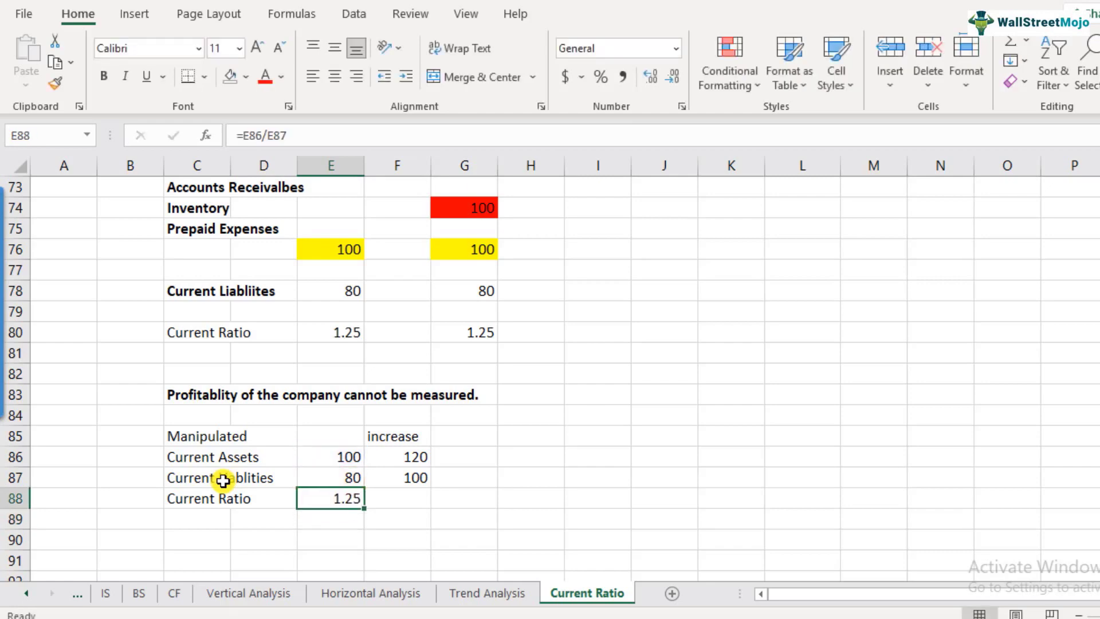
Copy the current ratio formula from E88 to F88 and check the cells it references
key("ctrl+c")
key("Right")
key("ctrl+v")
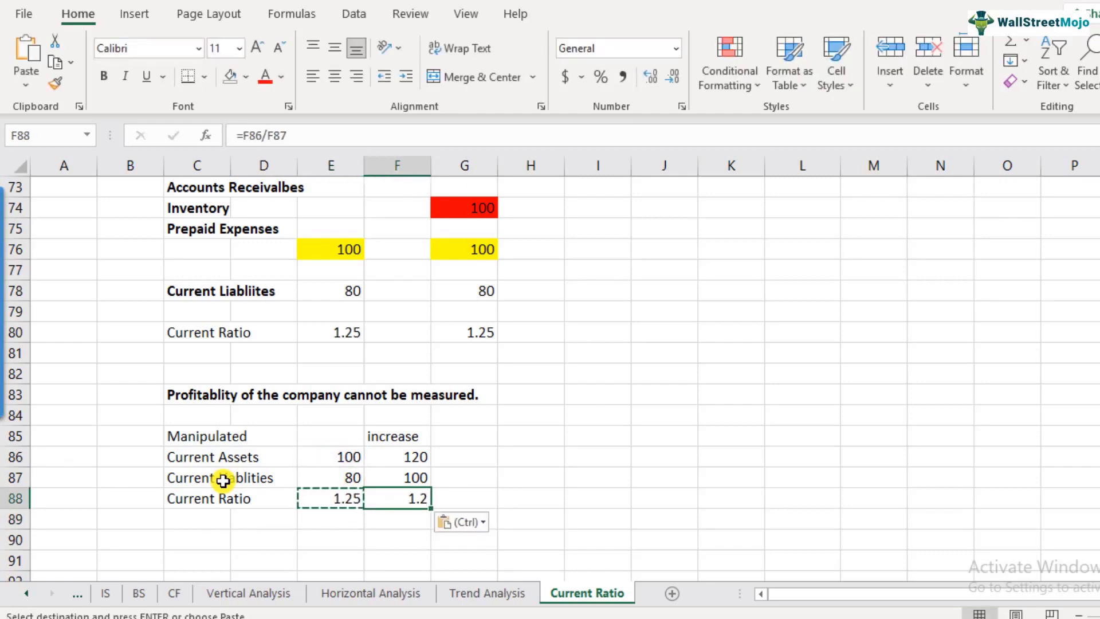
key("F2")
key("Escape")
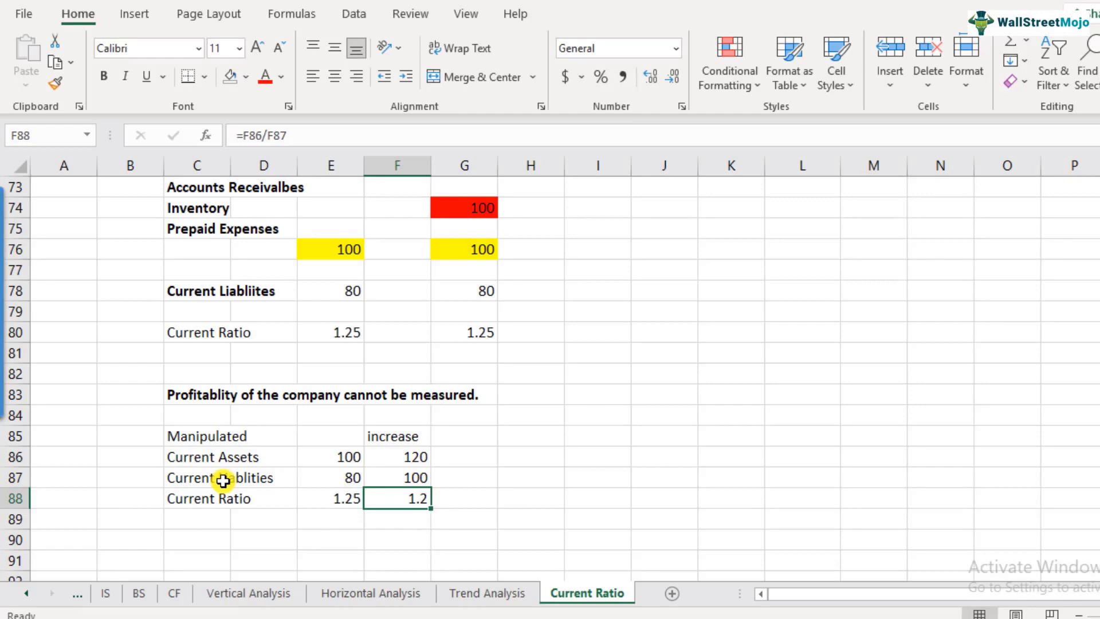
double_click(418, 504)
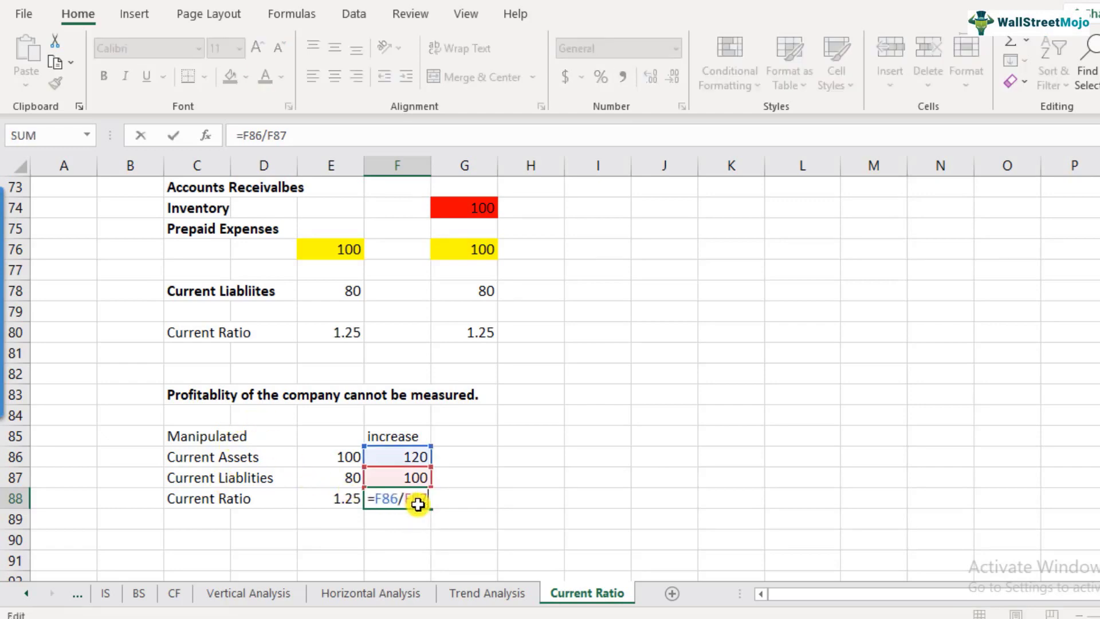
key("Return")
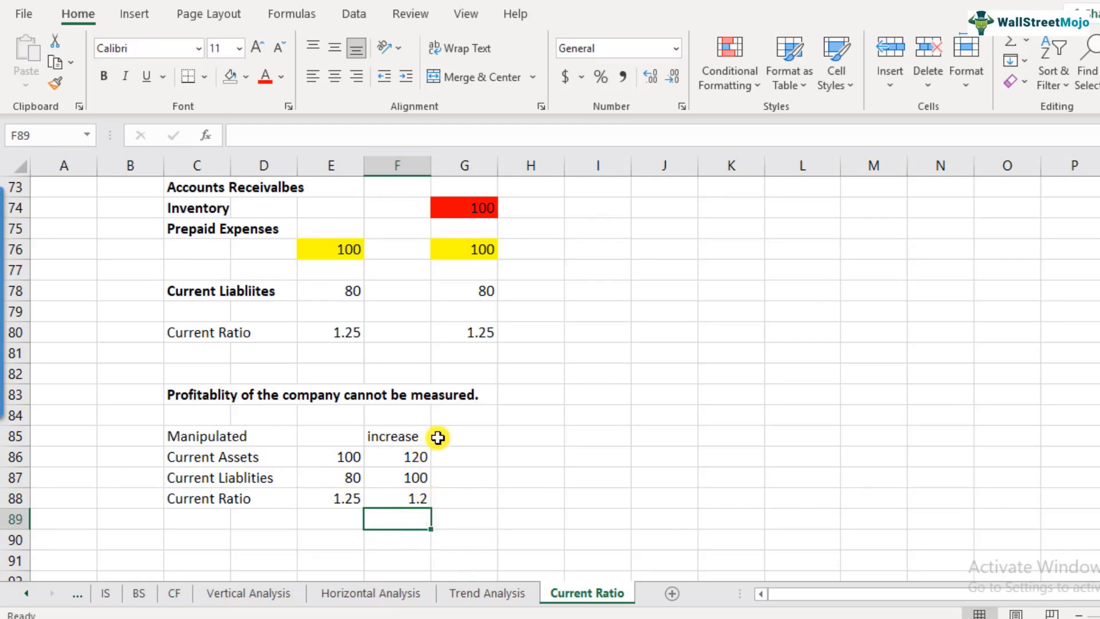
Add the column heading "decrease it" in G85, beside the "increase" heading
left_click(459, 439)
type("decrease")
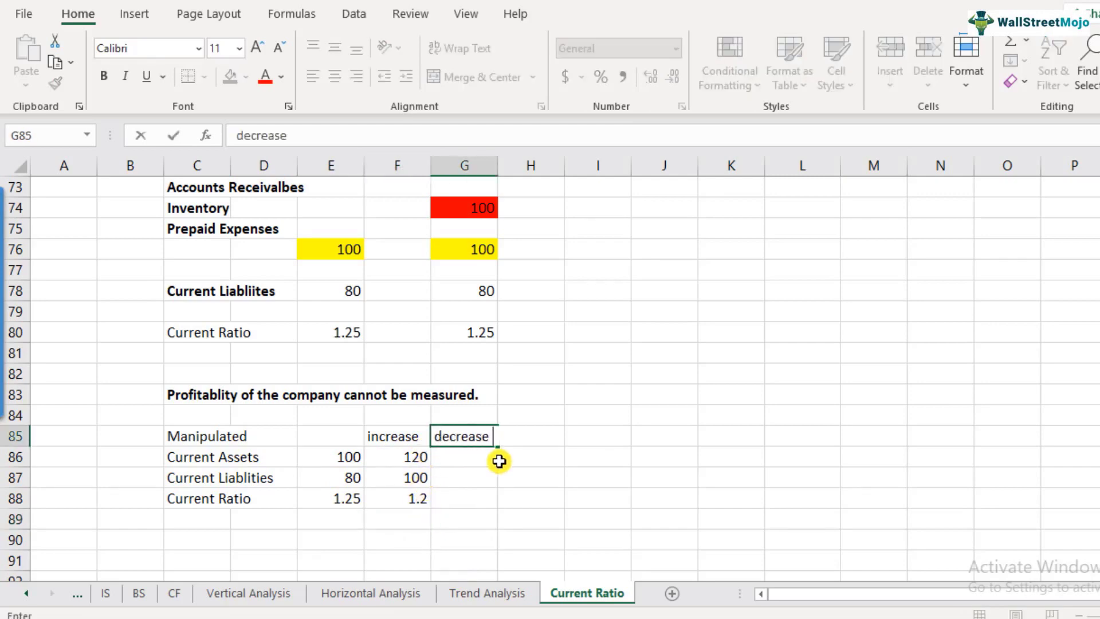
type(" it")
key("Return")
Enter the decreased amounts of 80 for current assets in G86 and 60 for current liabilities in G87
key("Left")
key("Left")
key("Right")
key("Left")
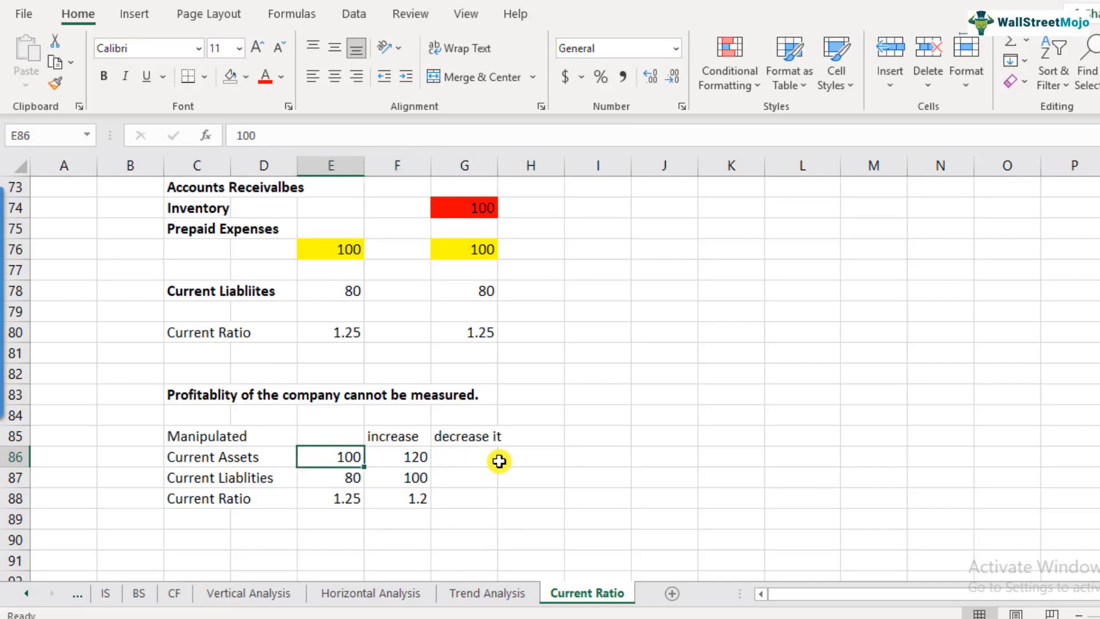
key("Right")
key("Right")
type("80")
key("Return")
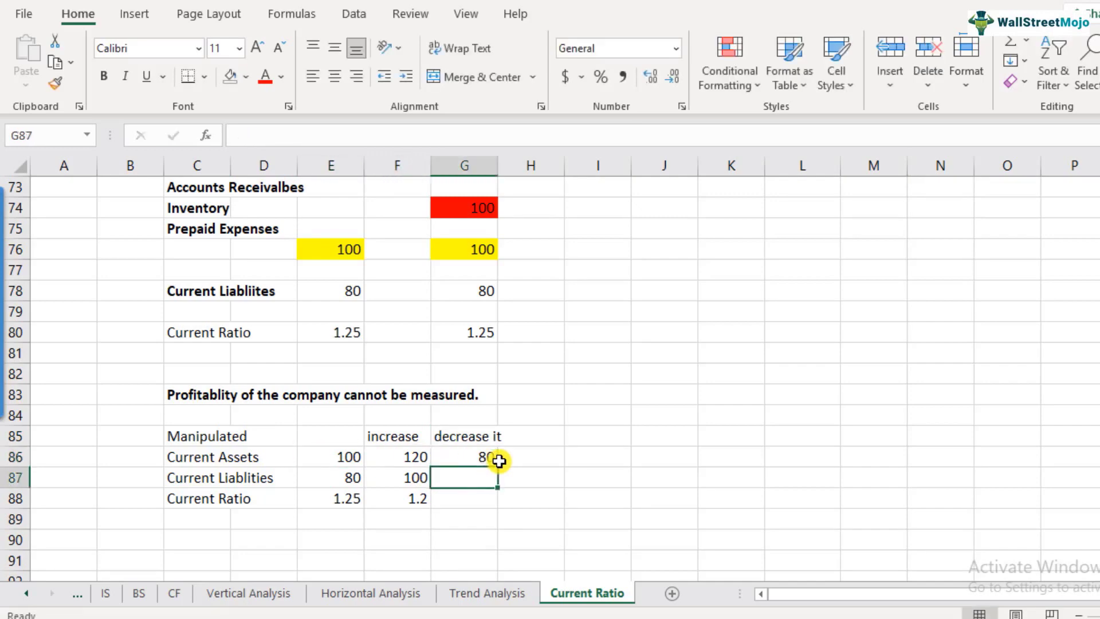
key("Left")
key("Left")
key("Right")
key("Right")
type("60")
key("Return")
Copy the current ratio formula from F88 to G88 for the decrease case
key("Left")
key("ctrl+c")
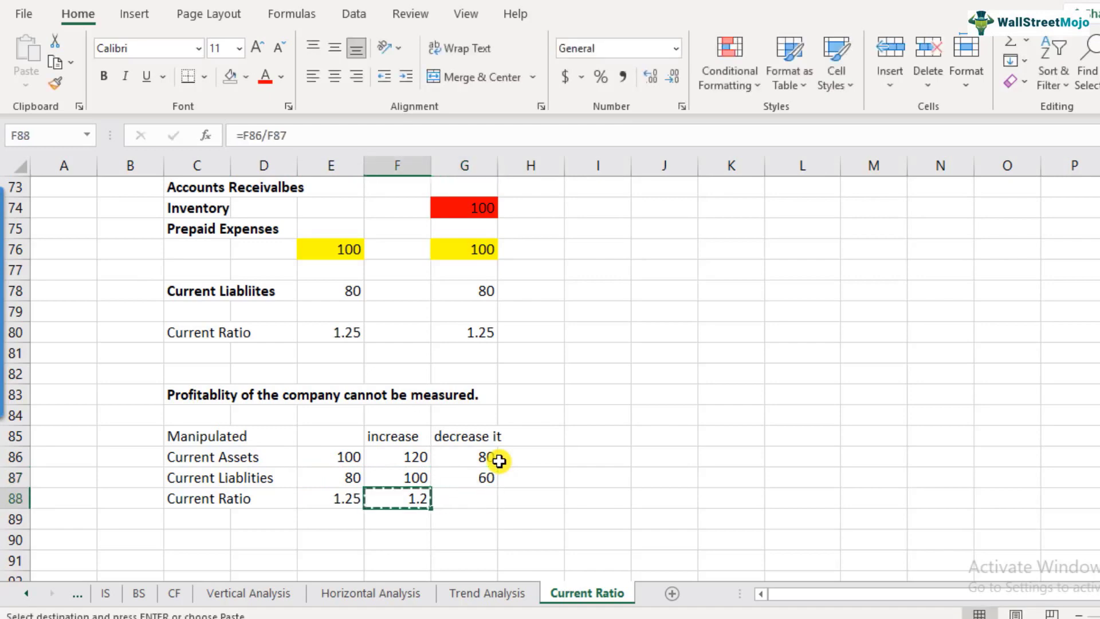
key("Right")
key("ctrl+v")
key("Escape")
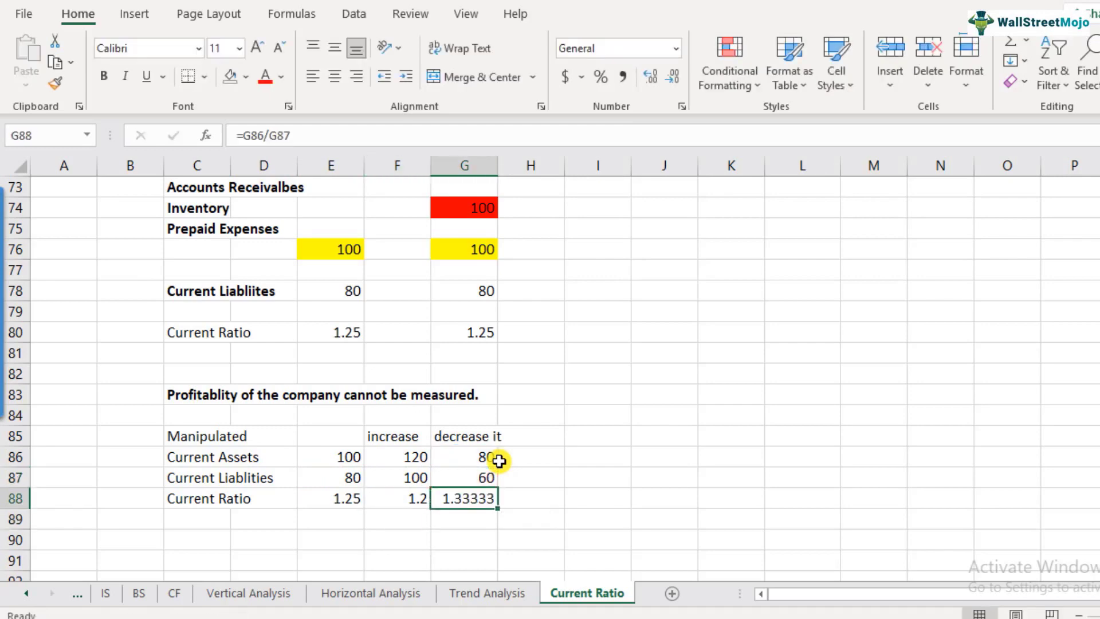
Add the note "increases" in G89 under the decrease-case ratio and bold the "Manipulated" heading in C85
key("Down")
type("increases")
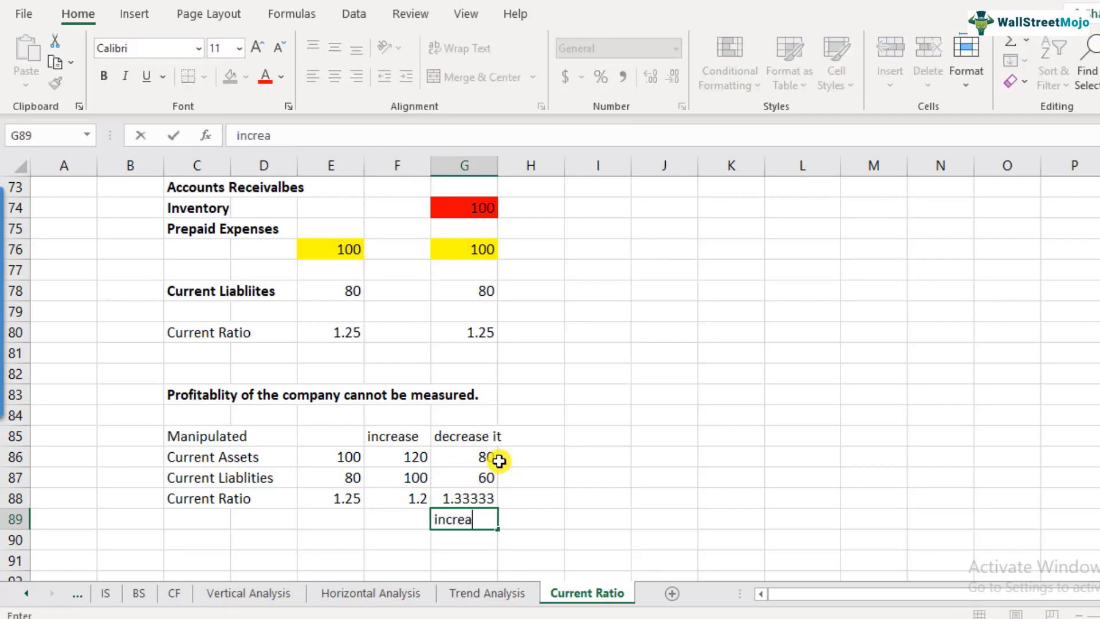
key("Return")
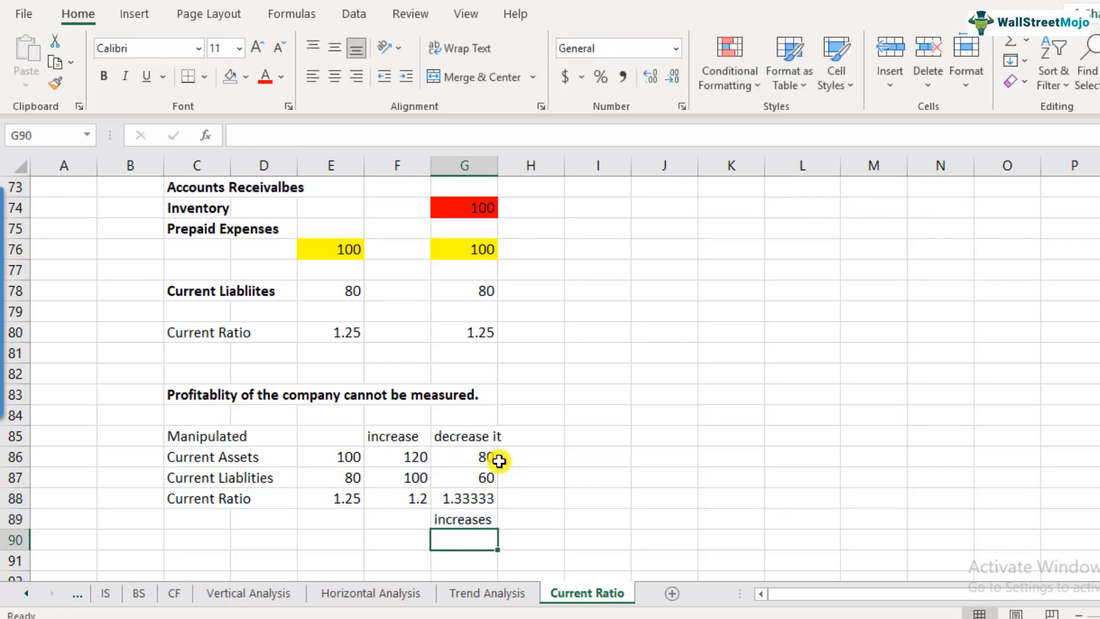
left_click(224, 435)
key("ctrl+b")
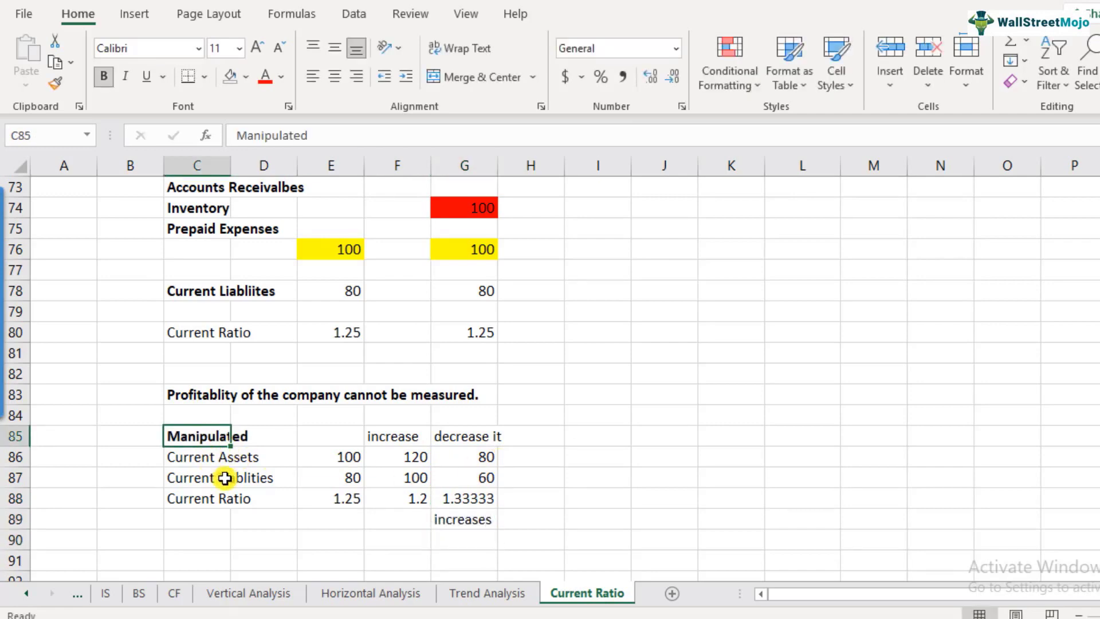